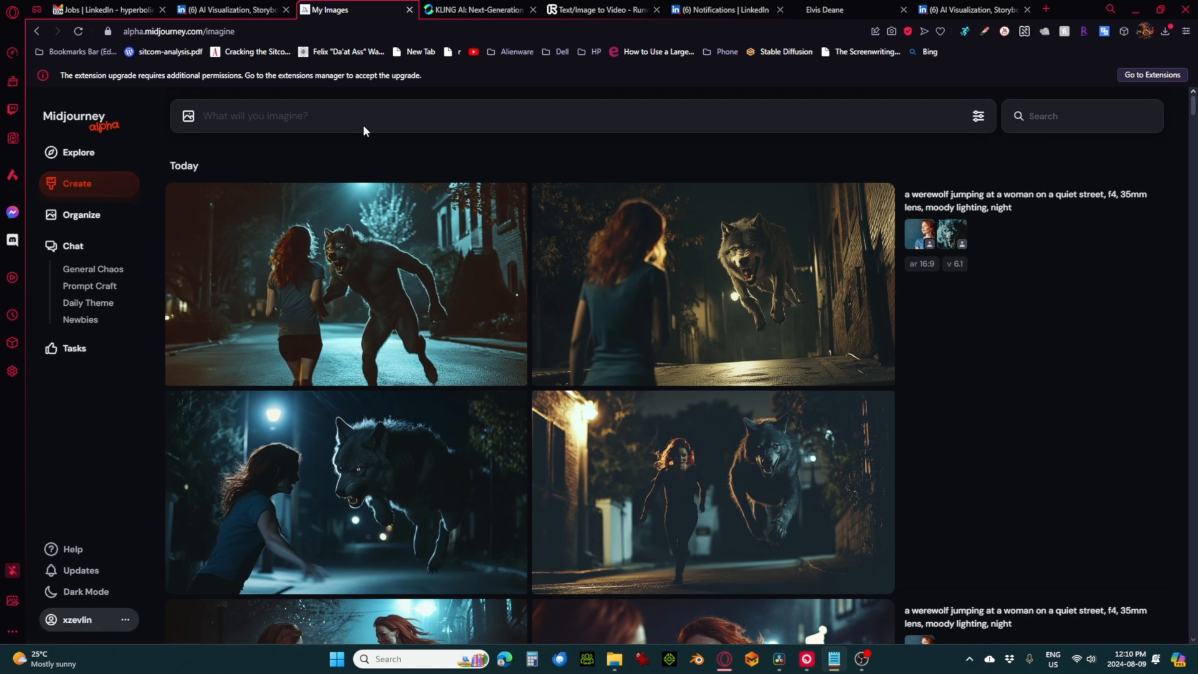
# Generate images from the prompt "43 year old man with black hair in a white t-shirt, looking slightly to the right" and rerun the job
pyautogui.click(367, 118)
pyautogui.write('43 year old man with black hair in a white t-shirt, looking to the right')
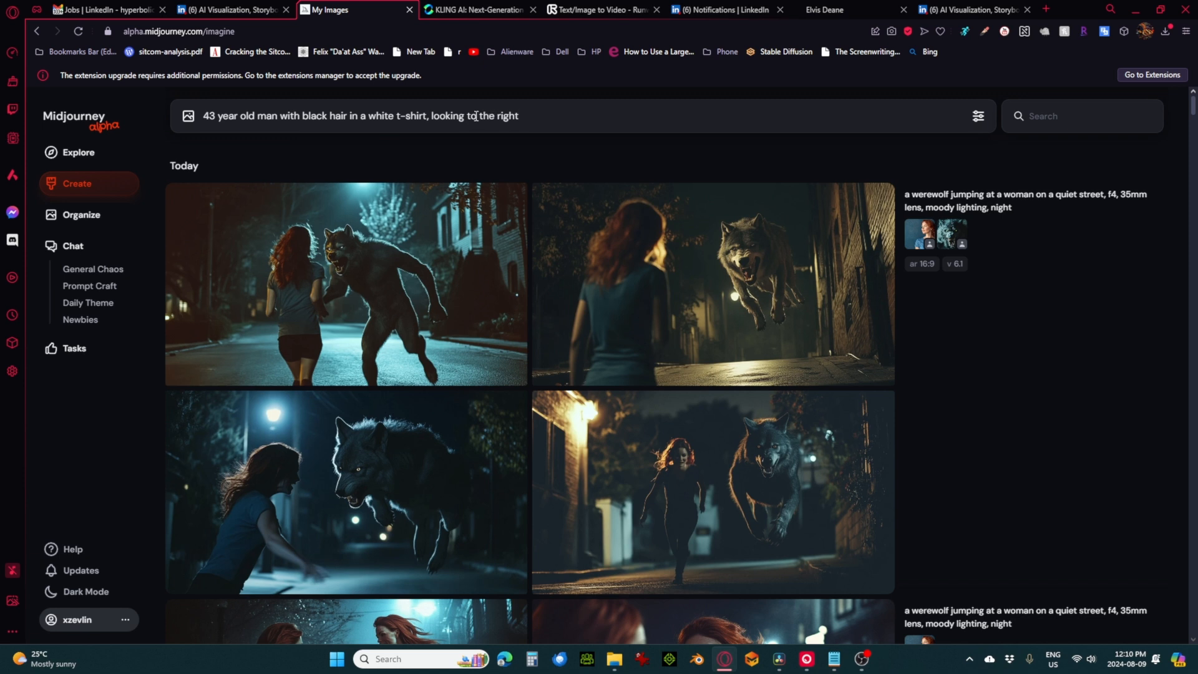
pyautogui.write('slightly')
pyautogui.click(573, 115)
pyautogui.press('Return')
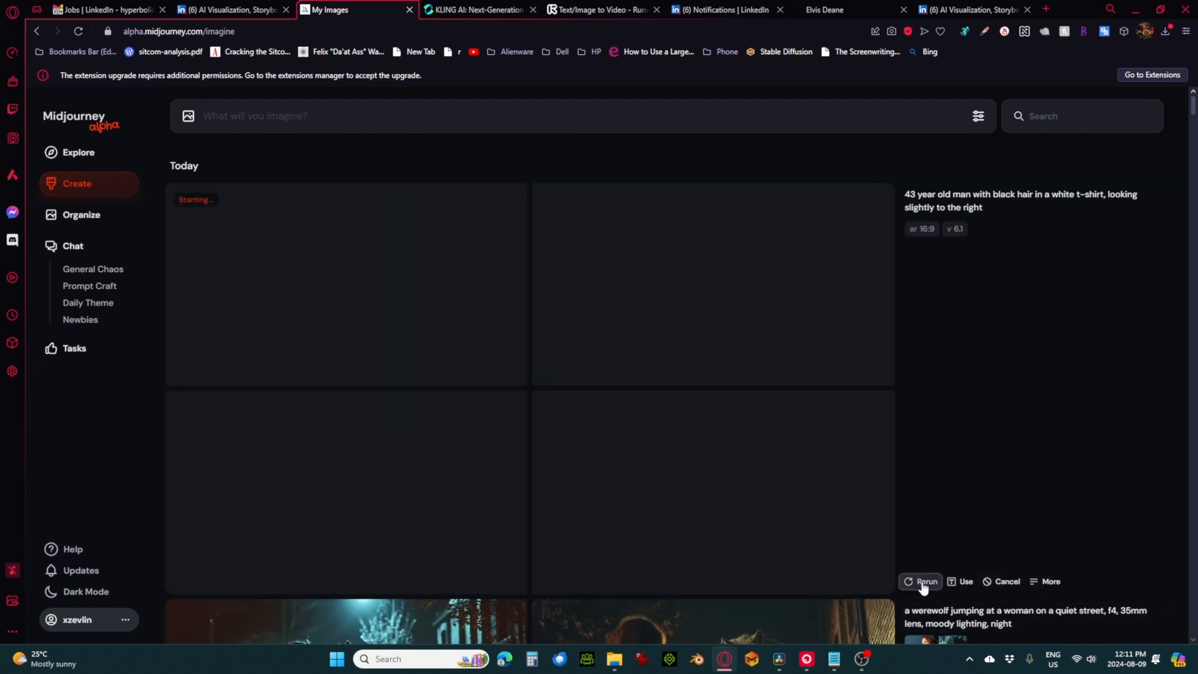
pyautogui.click(923, 582)
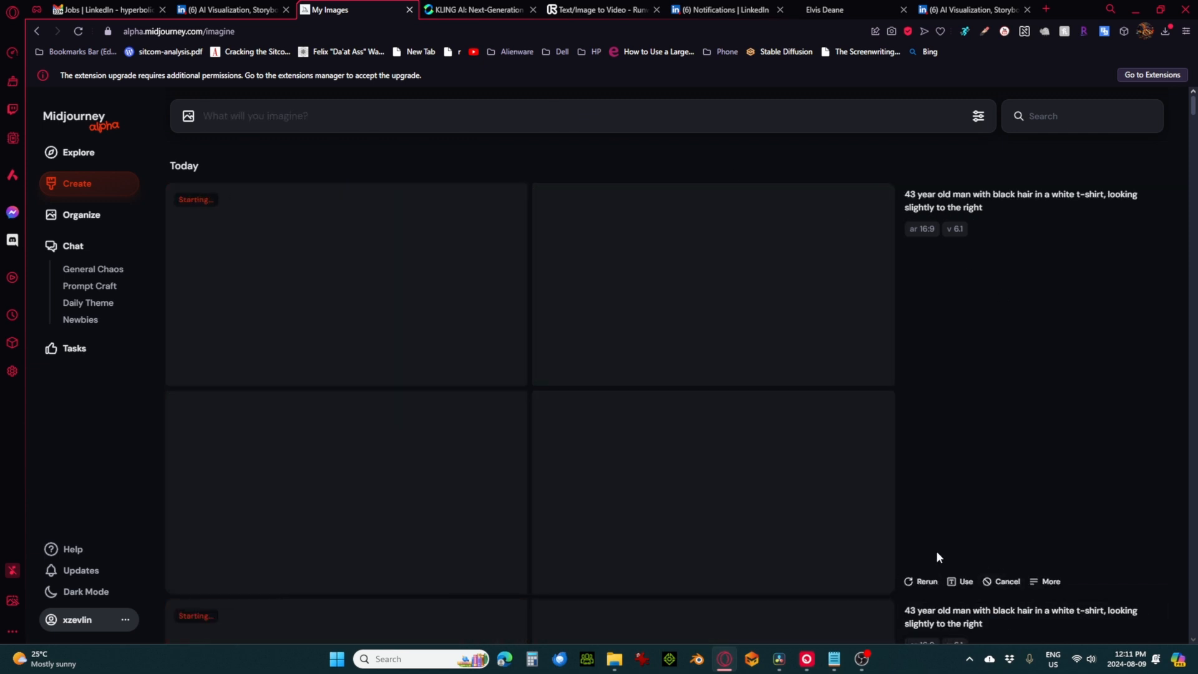
# Add the portrait of the man in front of the curtained window to the prompt as a character reference
pyautogui.scroll(-5, 936, 550)
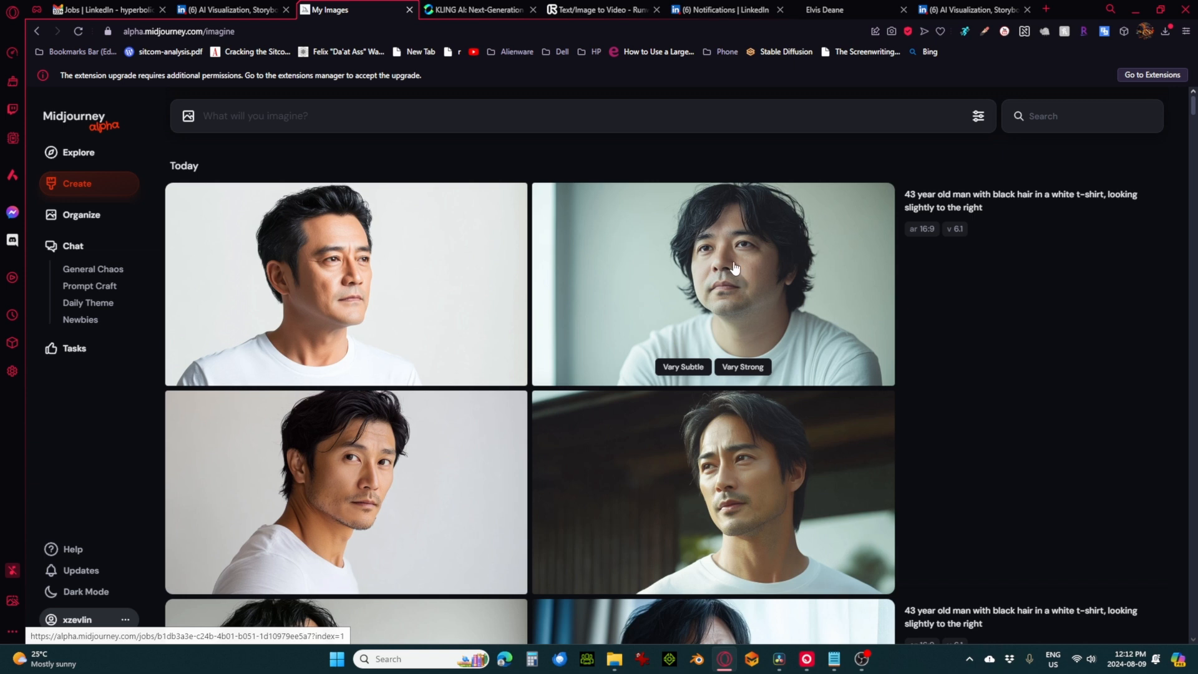
pyautogui.scroll(-1, 733, 259)
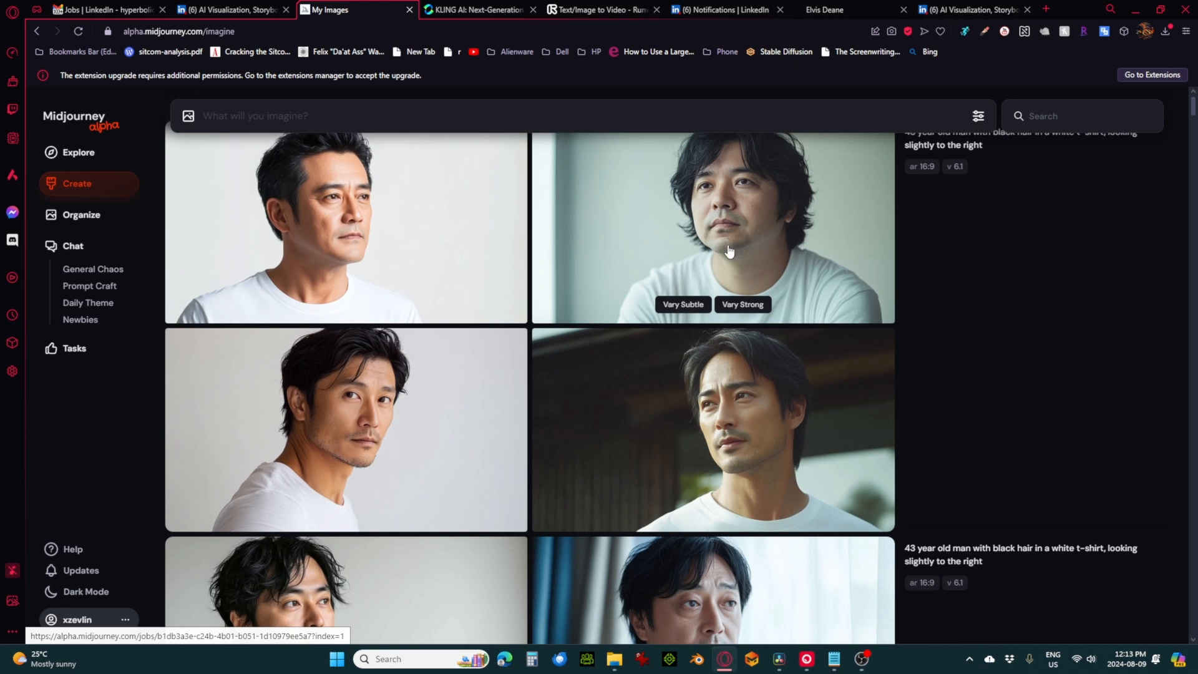
pyautogui.scroll(-4, 727, 249)
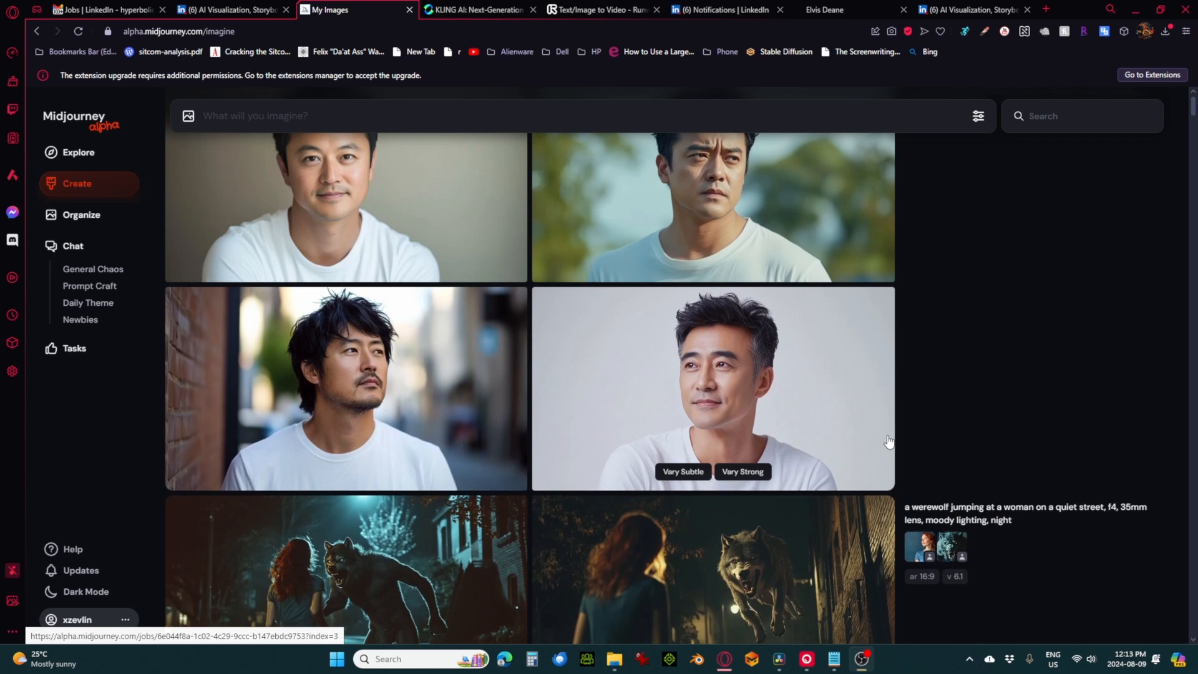
pyautogui.scroll(2, 817, 465)
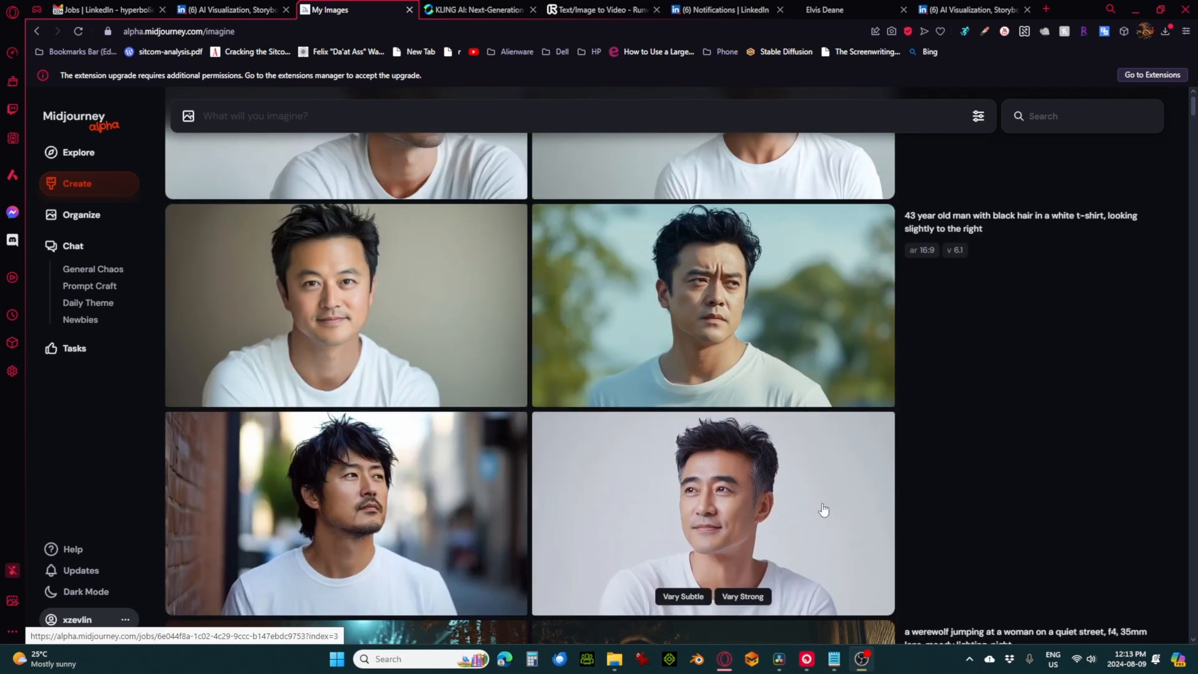
pyautogui.scroll(5, 830, 507)
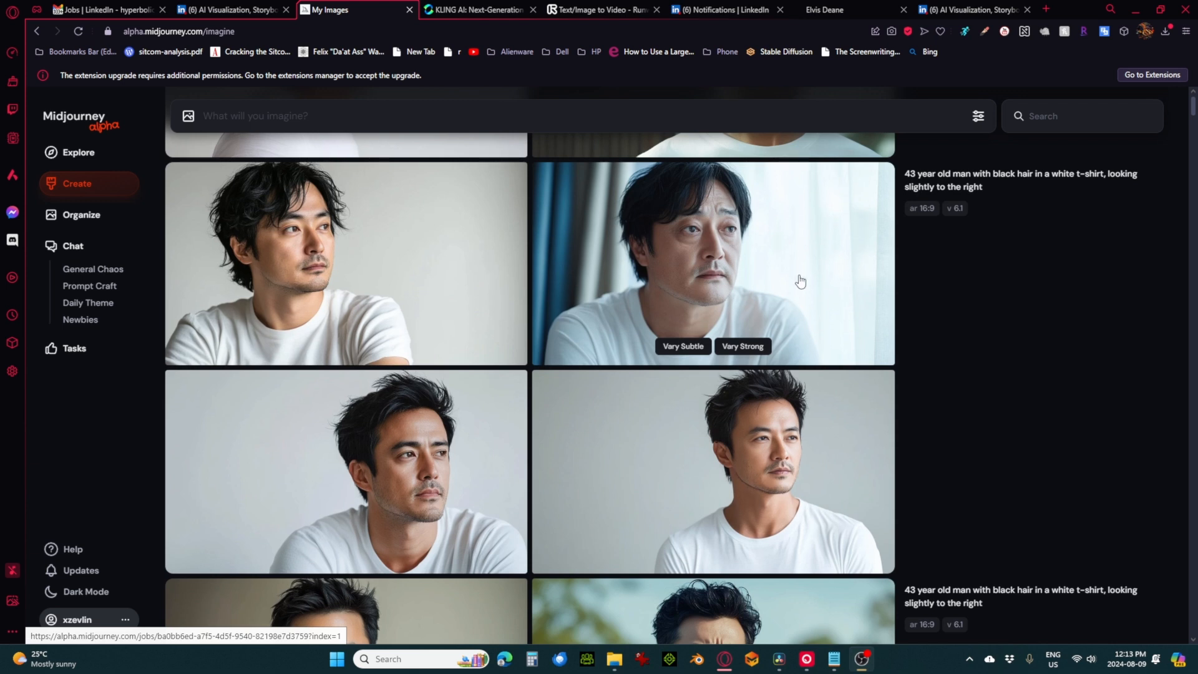
pyautogui.scroll(1, 809, 287)
pyautogui.scroll(1, 809, 287)
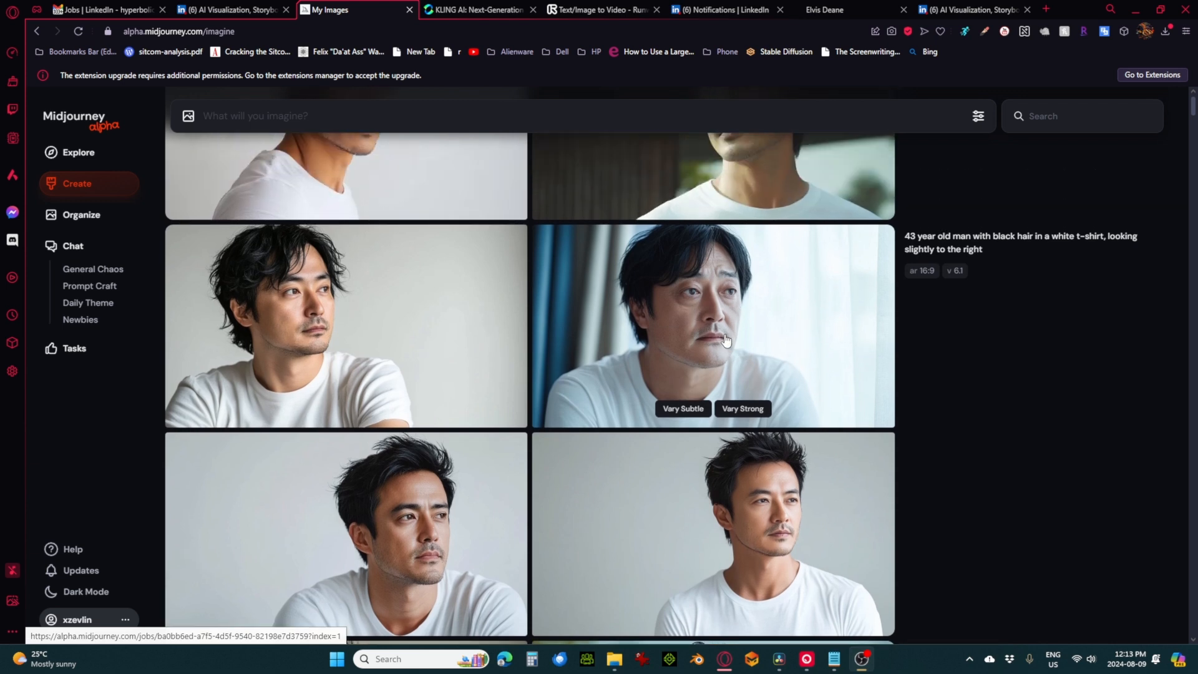
pyautogui.scroll(1, 728, 340)
pyautogui.rightClick(740, 379)
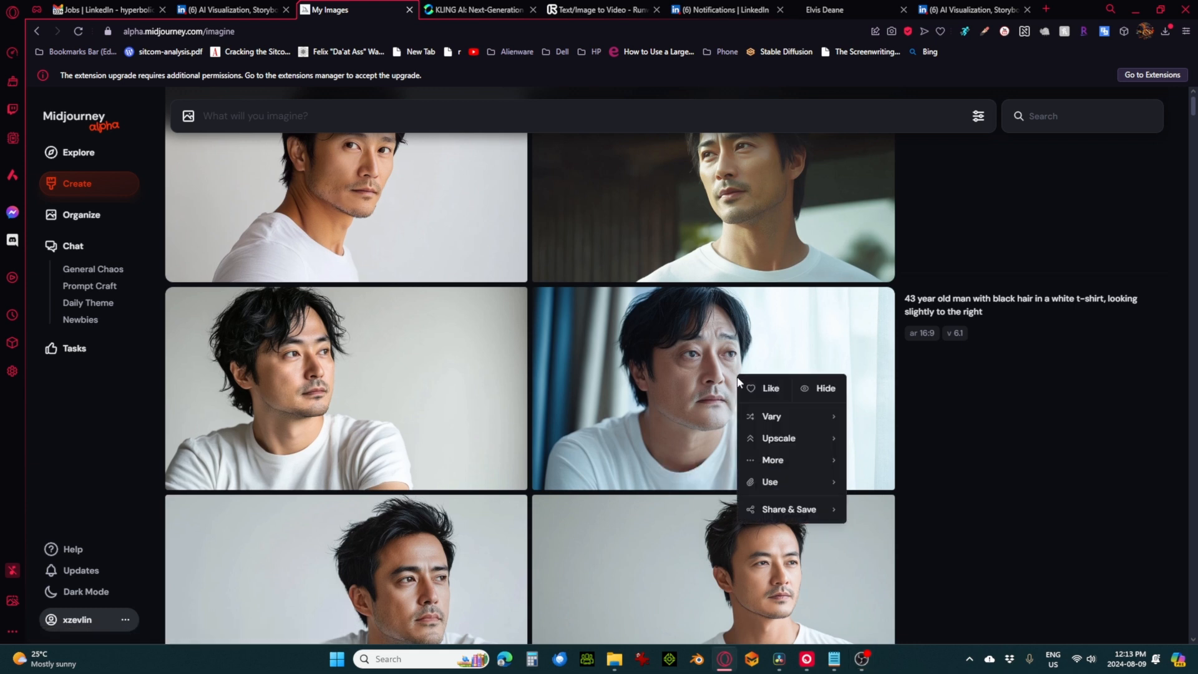
pyautogui.moveTo(814, 487)
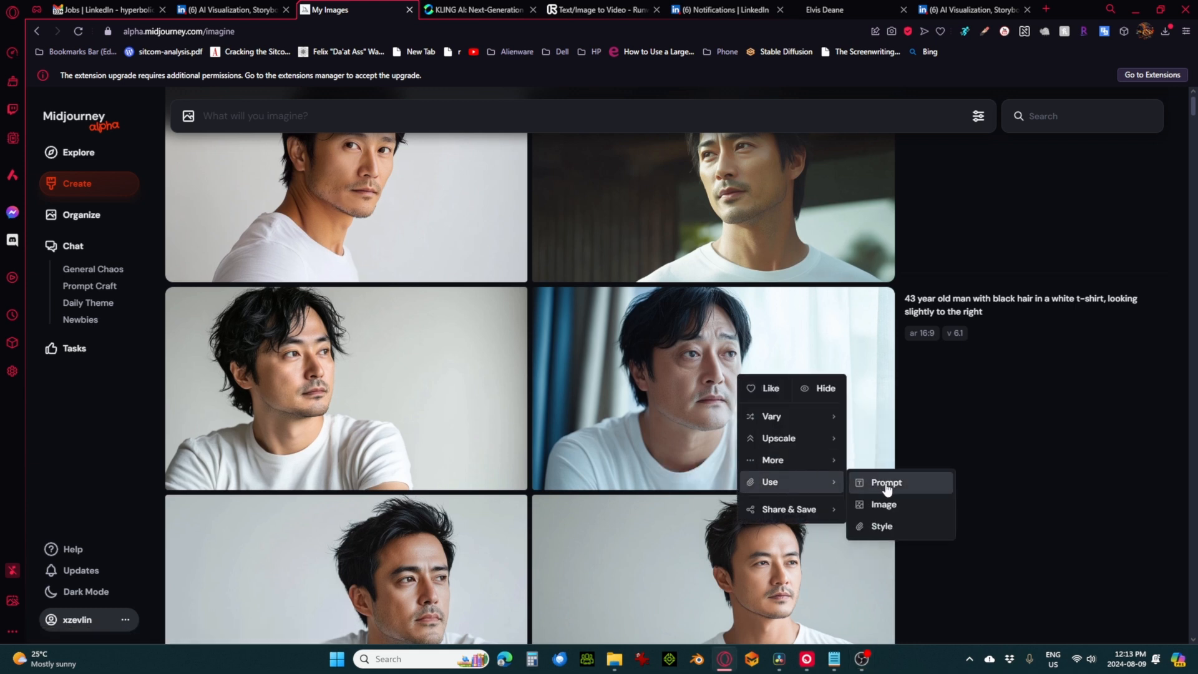
pyautogui.click(897, 503)
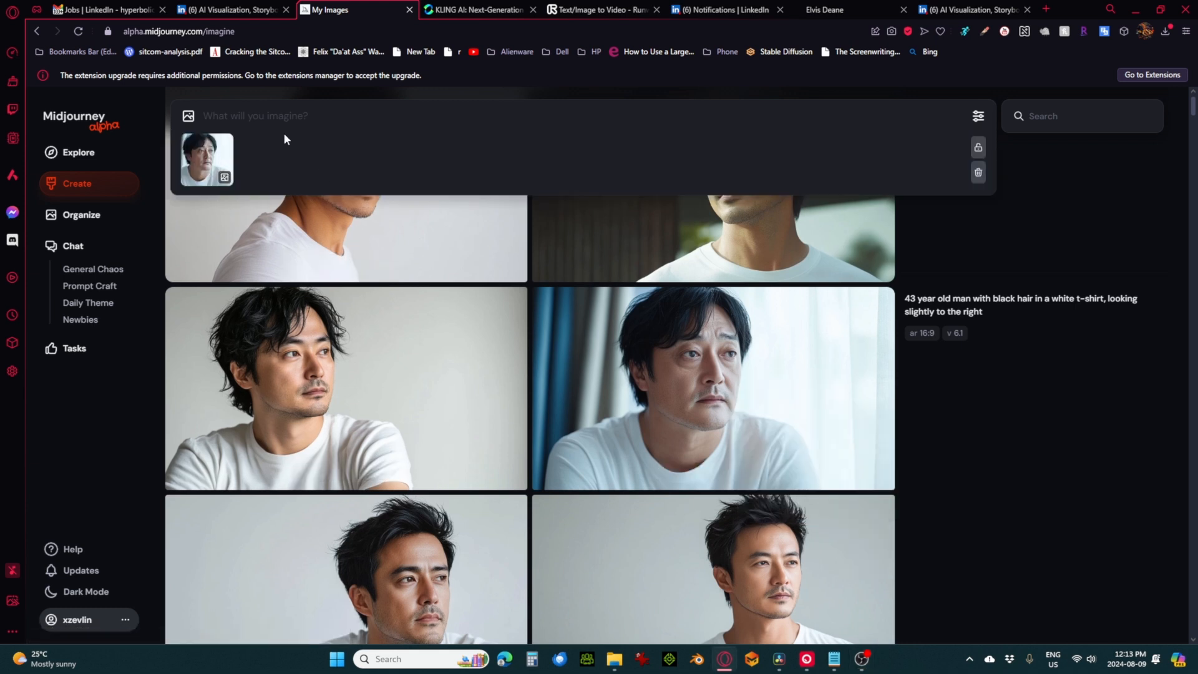
pyautogui.moveTo(212, 165)
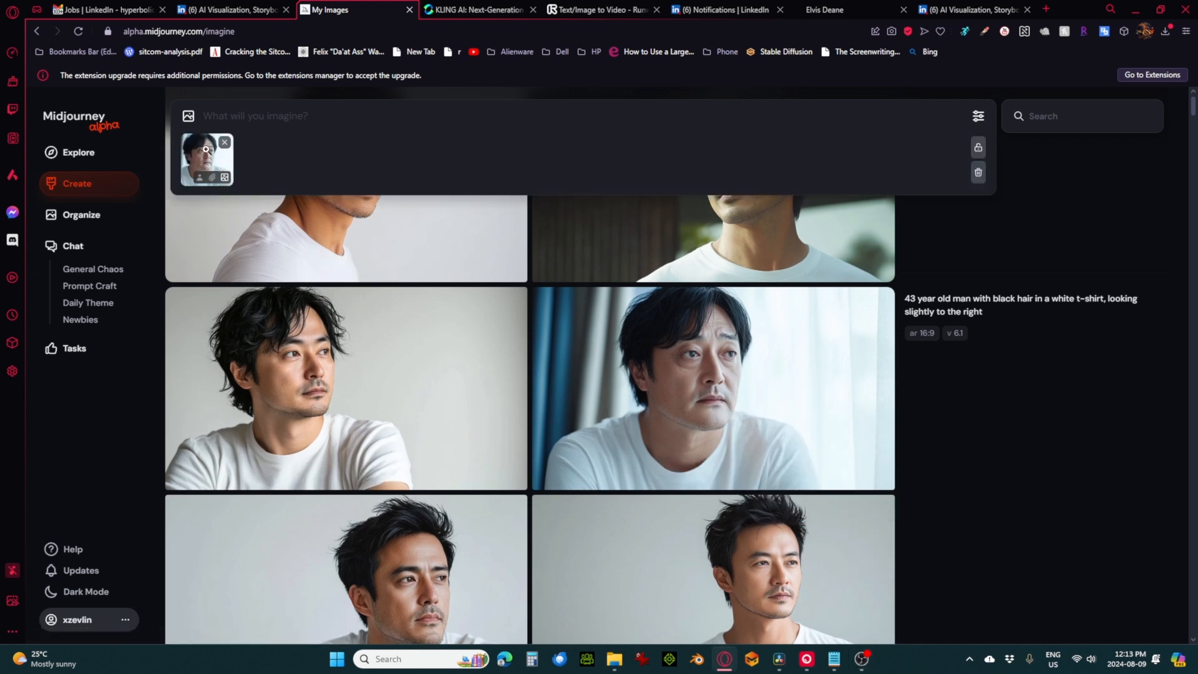
pyautogui.click(199, 181)
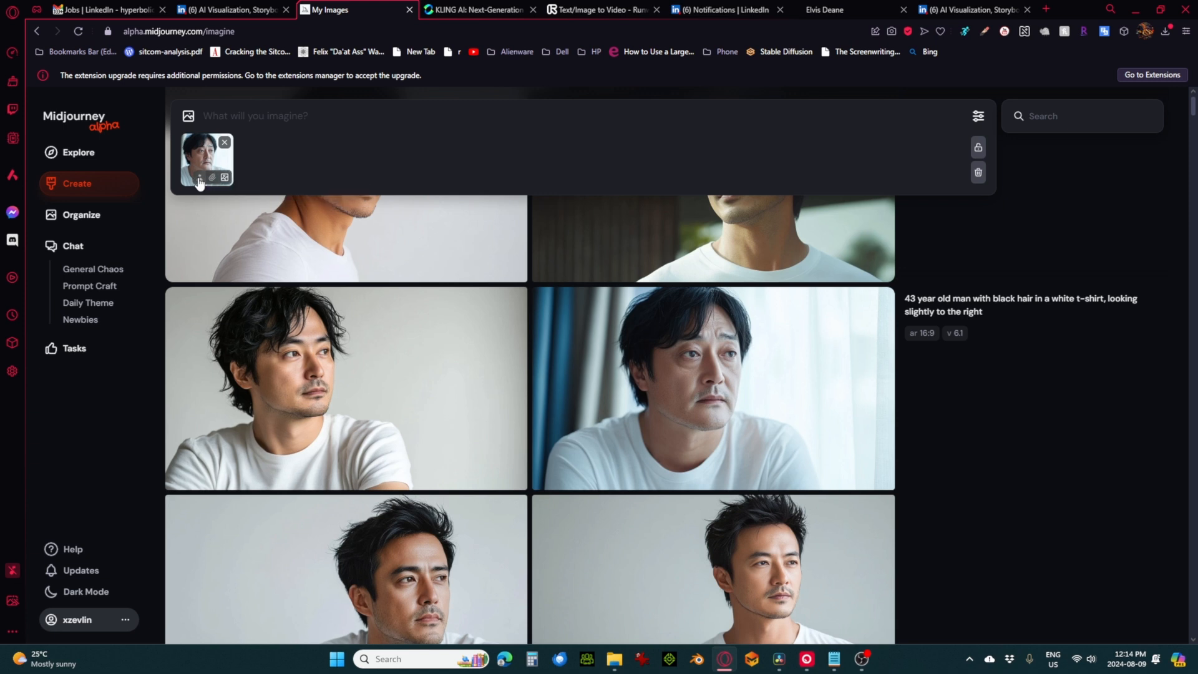
# Generate images from the prompt "Straight on view, close up, man sits at the counter of an old diner, f4, 35mm lens, moody lighting, night"
pyautogui.click(286, 117)
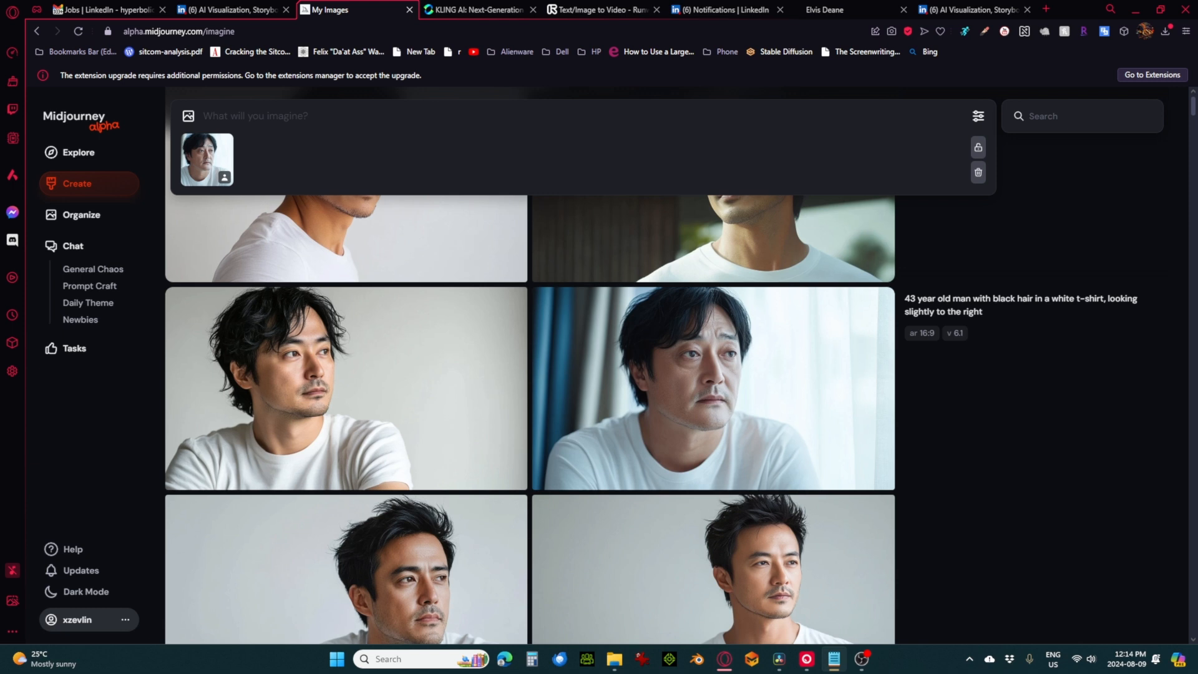
pyautogui.click(310, 119)
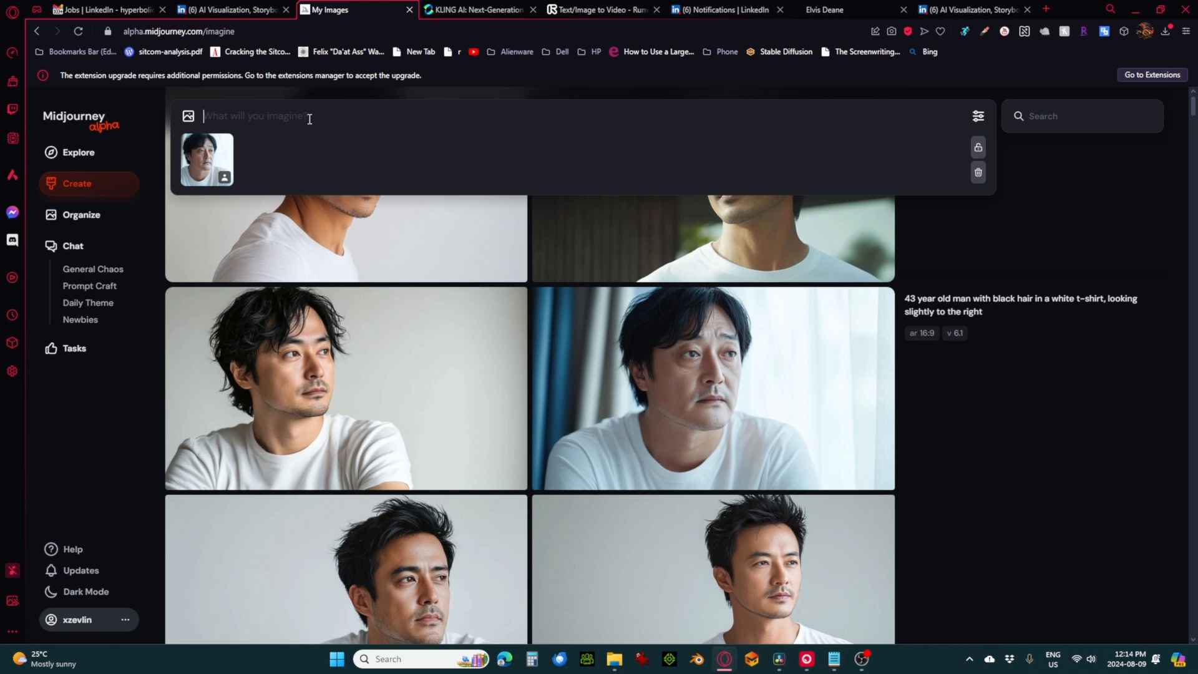
pyautogui.write('Straight on view, close up, man sits at the counter of an old diner, f4, 35mm lens, moody lighting, night')
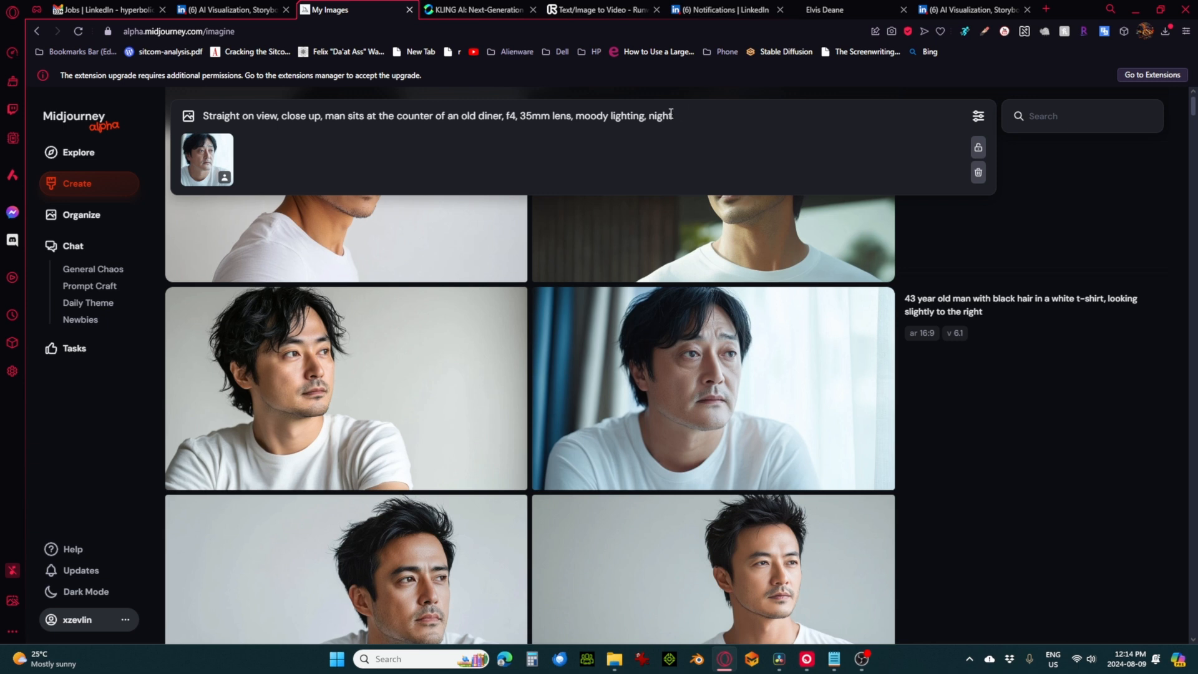
pyautogui.moveTo(504, 120); pyautogui.dragTo(575, 120)
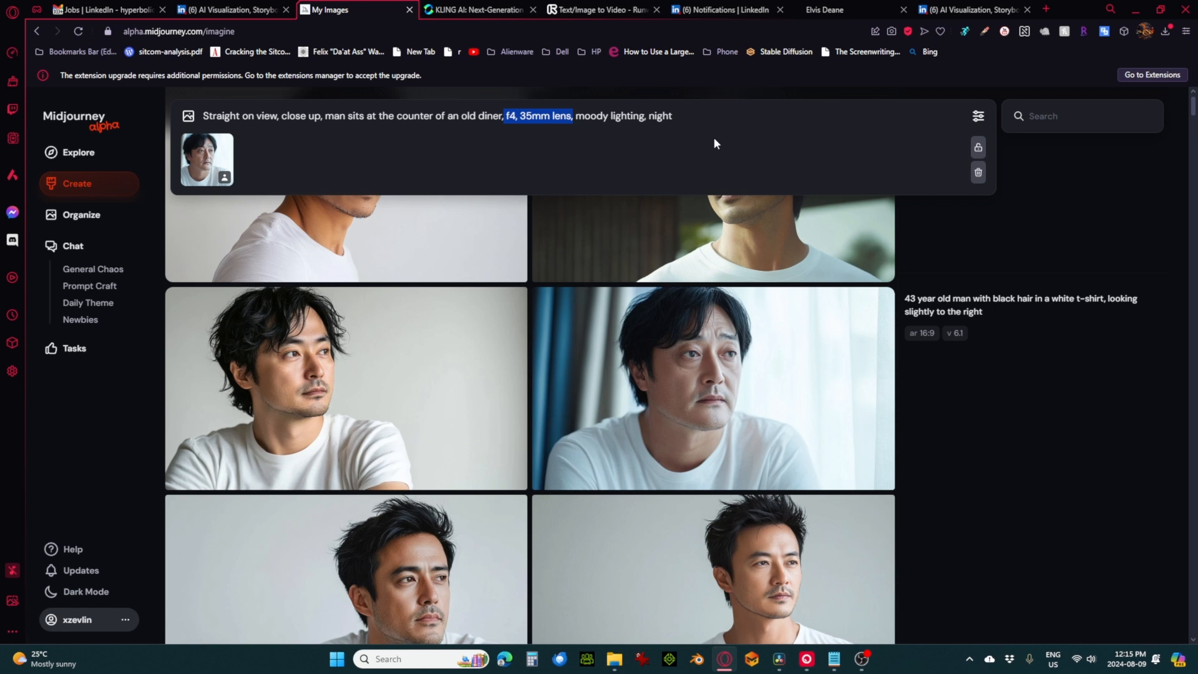
pyautogui.click(711, 118)
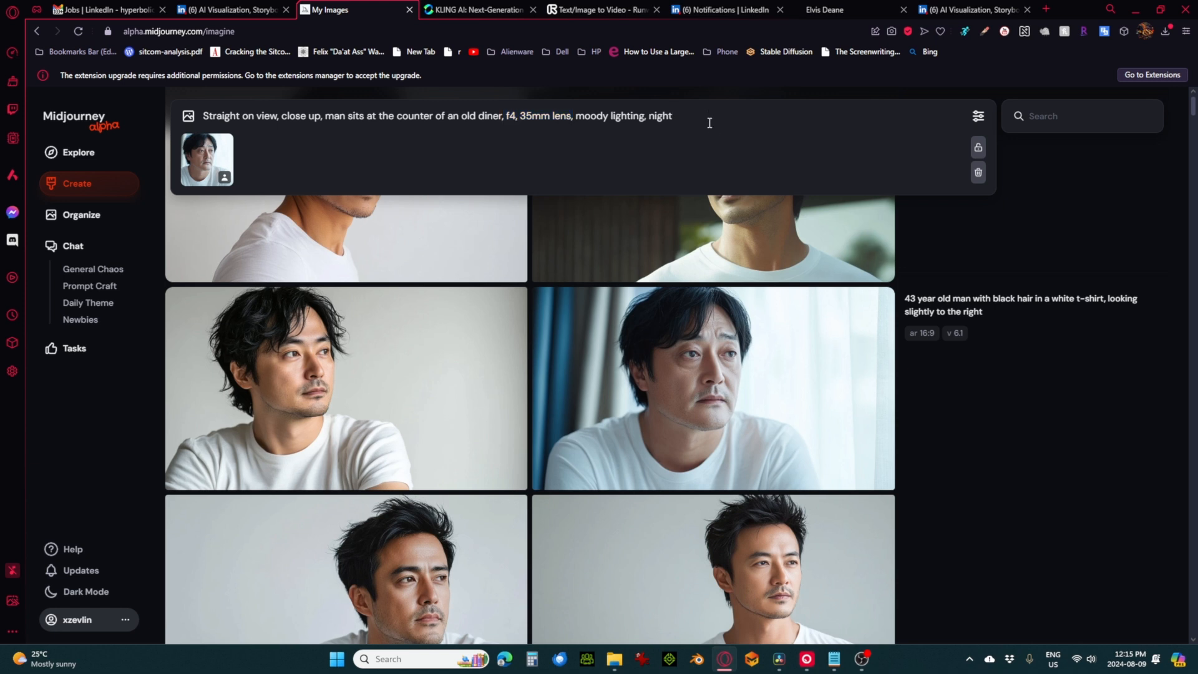
pyautogui.press('Return')
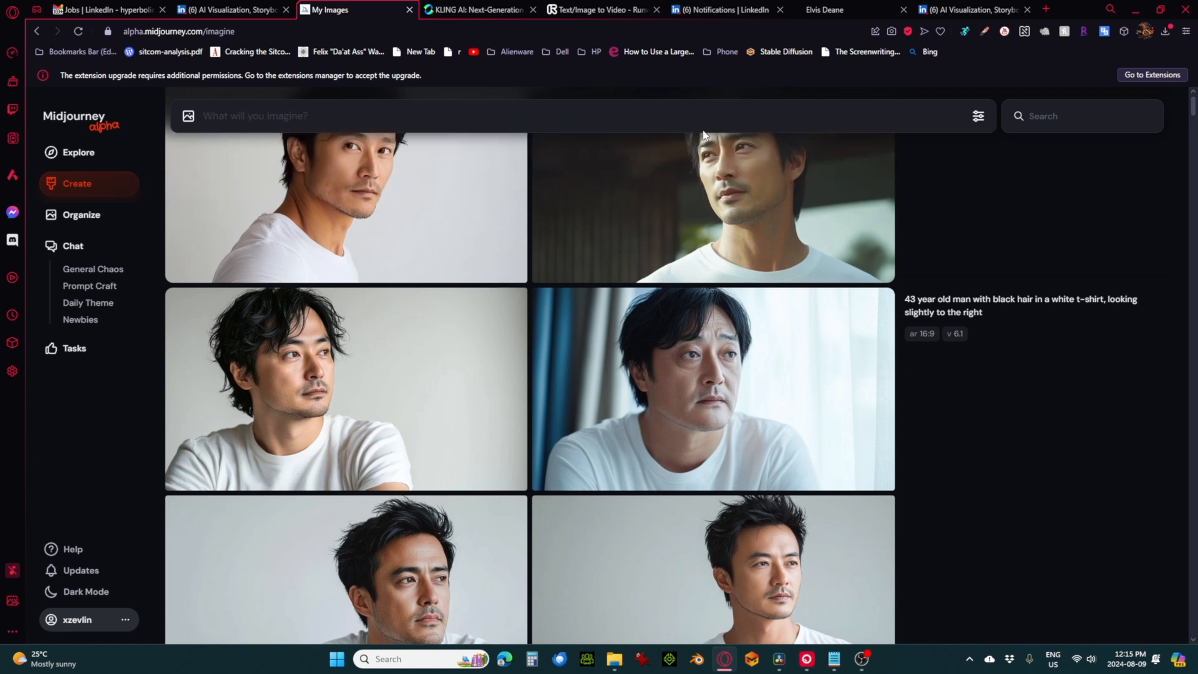
pyautogui.moveTo(705, 140)
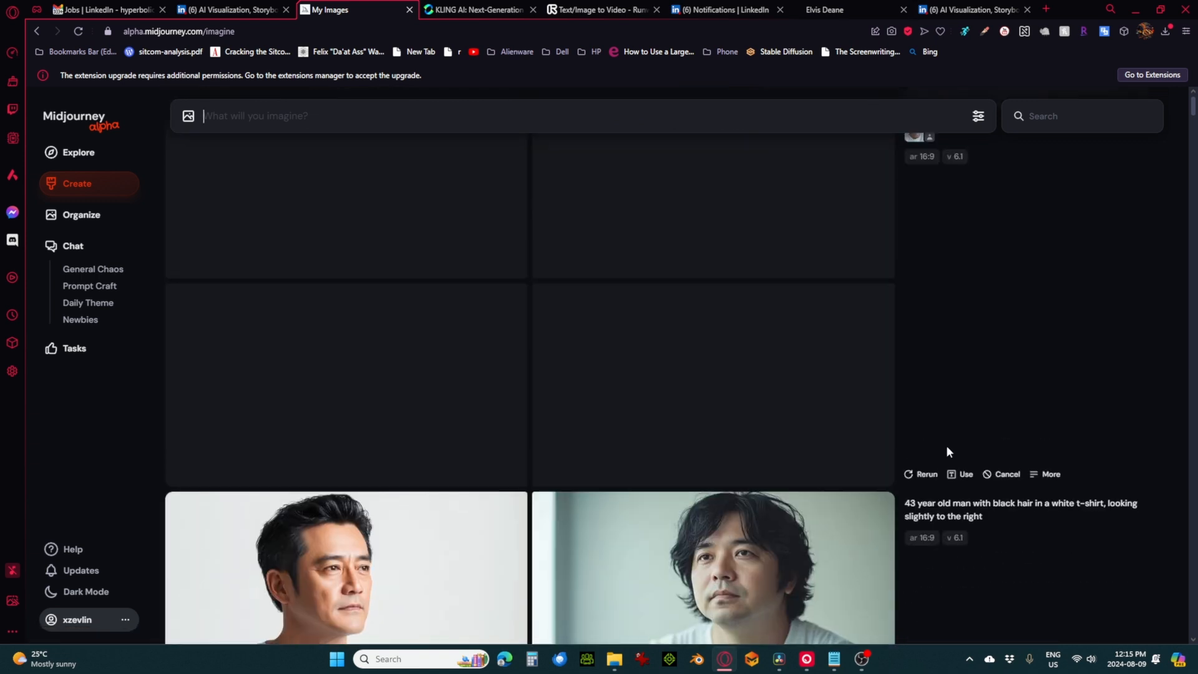
# Review the generated diner images and examine the one of the man facing the camera with folded arms at full size
pyautogui.scroll(-1, 946, 444)
pyautogui.scroll(3, 976, 456)
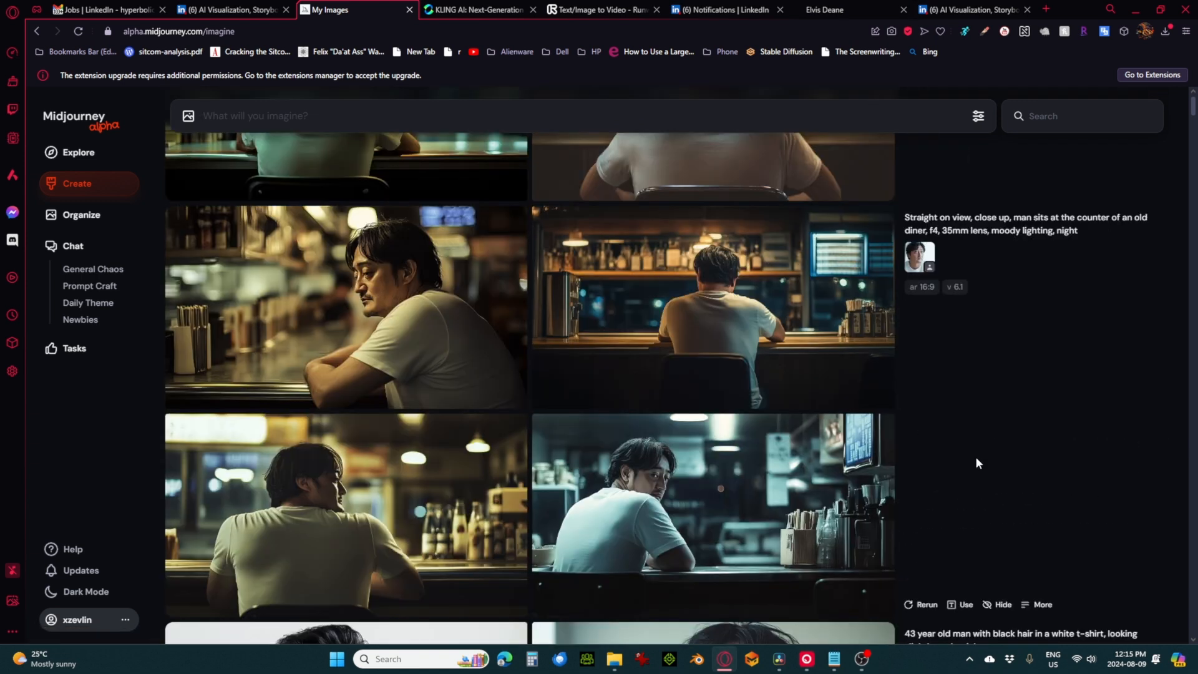
pyautogui.scroll(4, 976, 455)
pyautogui.scroll(3, 977, 458)
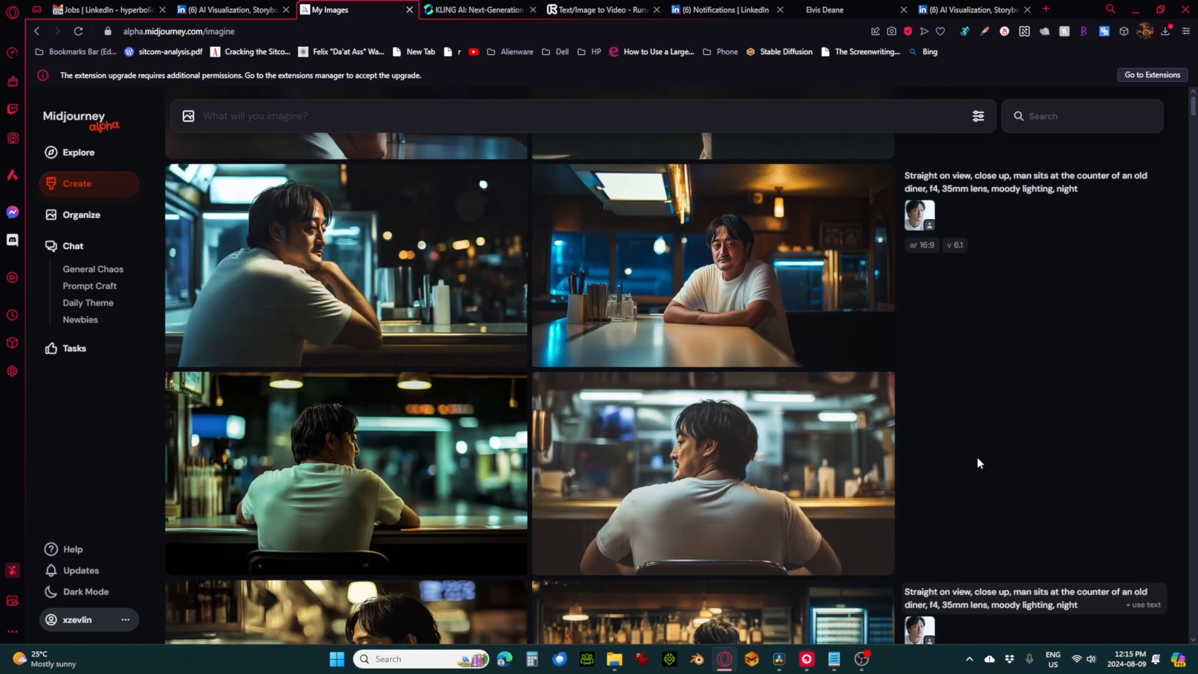
pyautogui.scroll(4, 978, 459)
pyautogui.scroll(3, 979, 460)
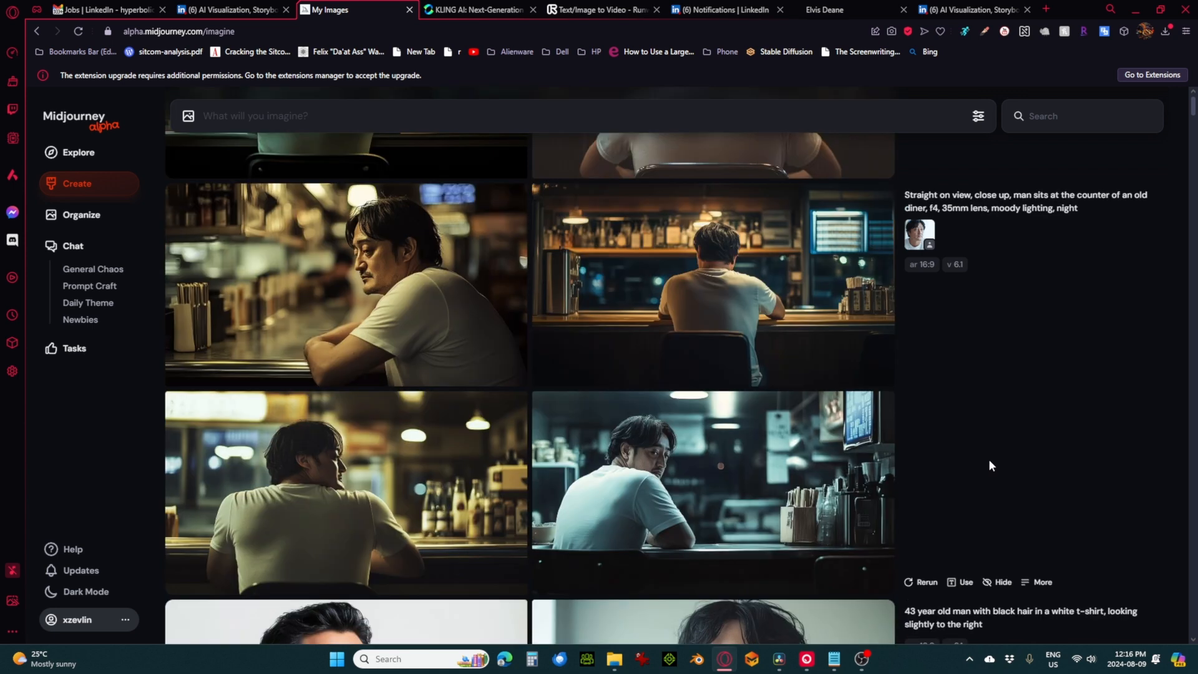
pyautogui.scroll(-1, 993, 455)
pyautogui.scroll(6, 994, 453)
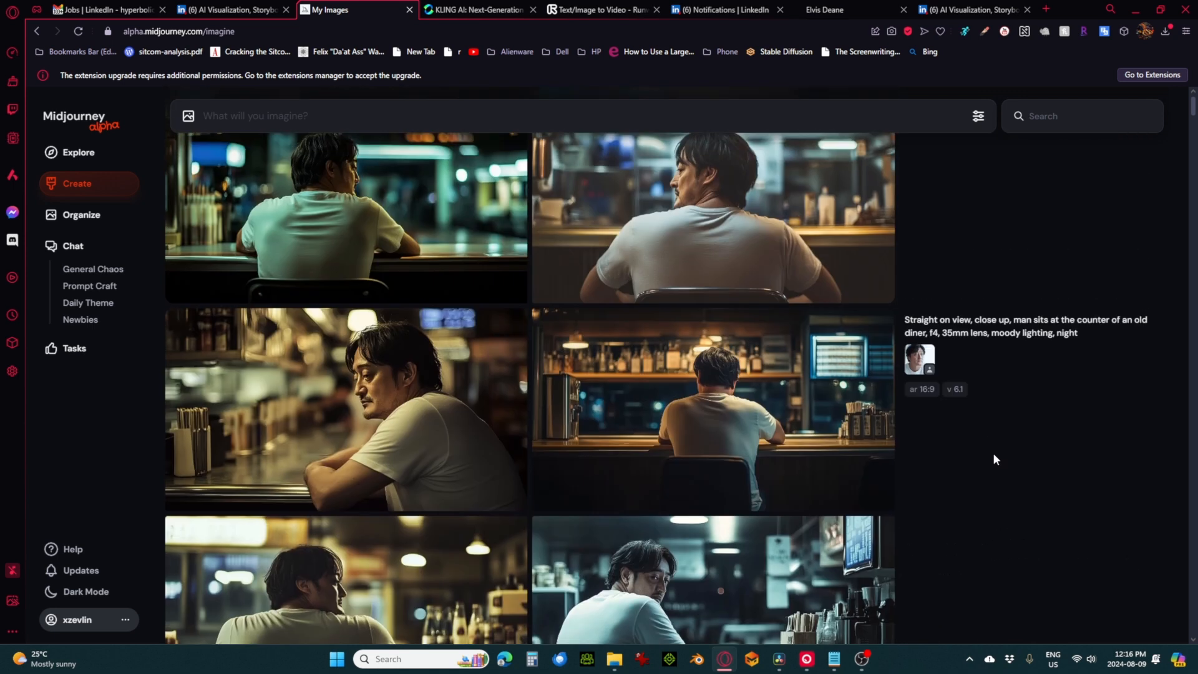
pyautogui.scroll(4, 993, 455)
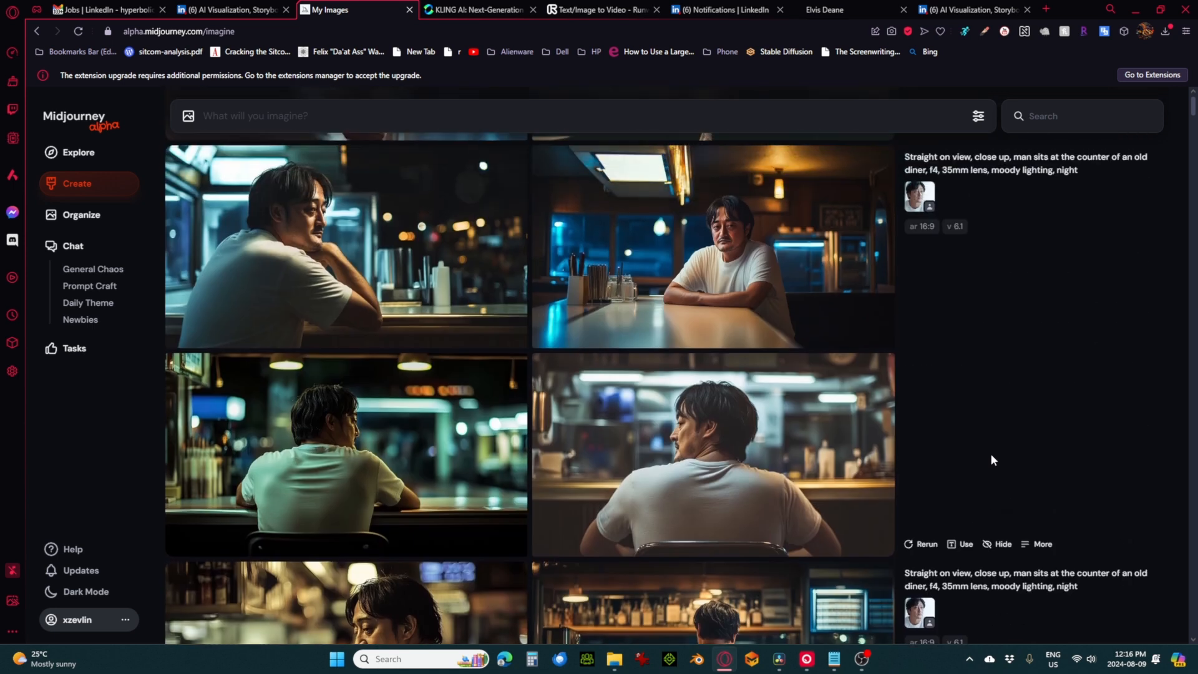
pyautogui.scroll(5, 988, 460)
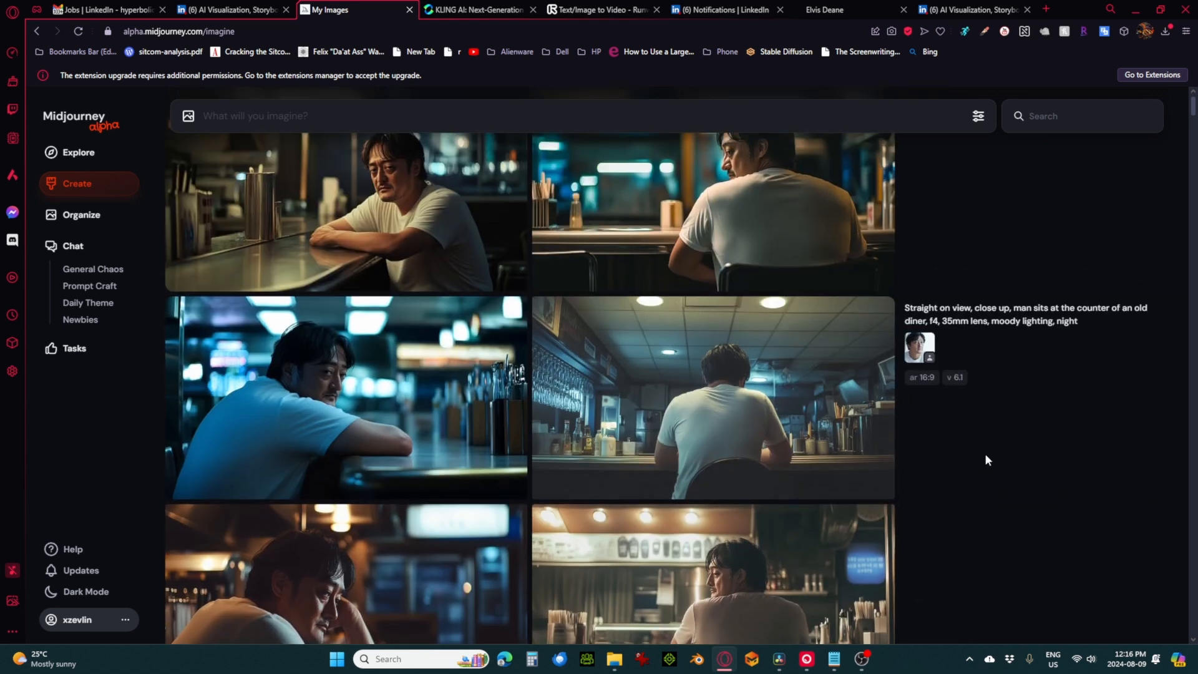
pyautogui.scroll(2, 987, 459)
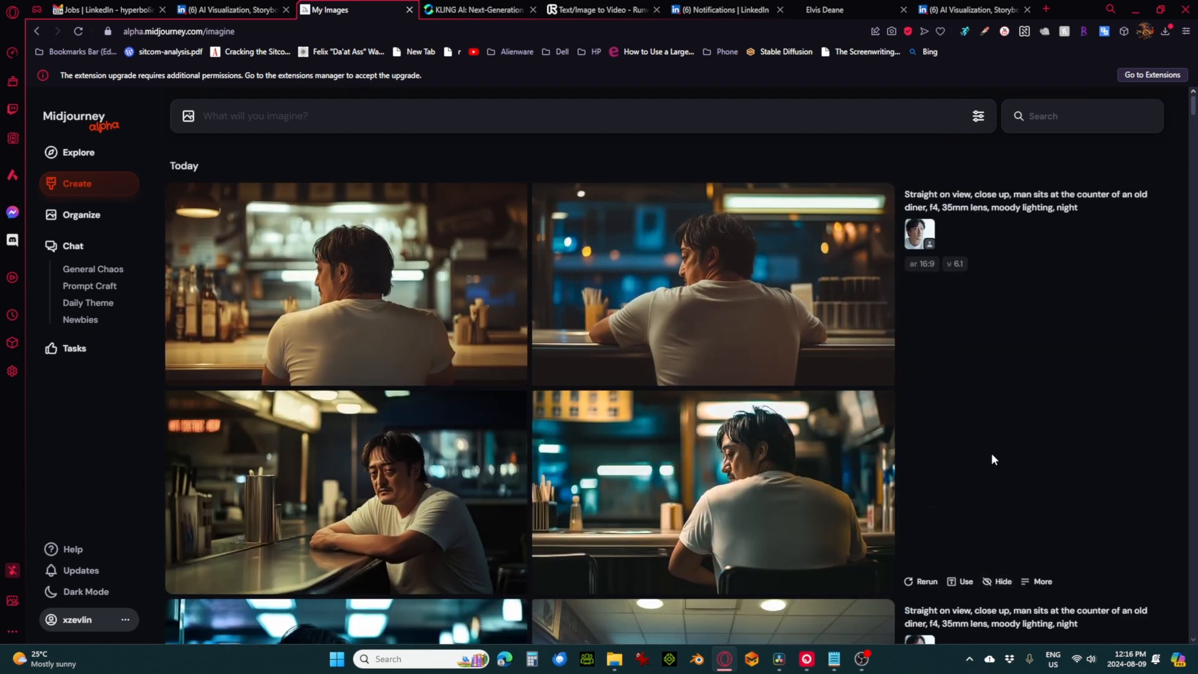
pyautogui.click(377, 461)
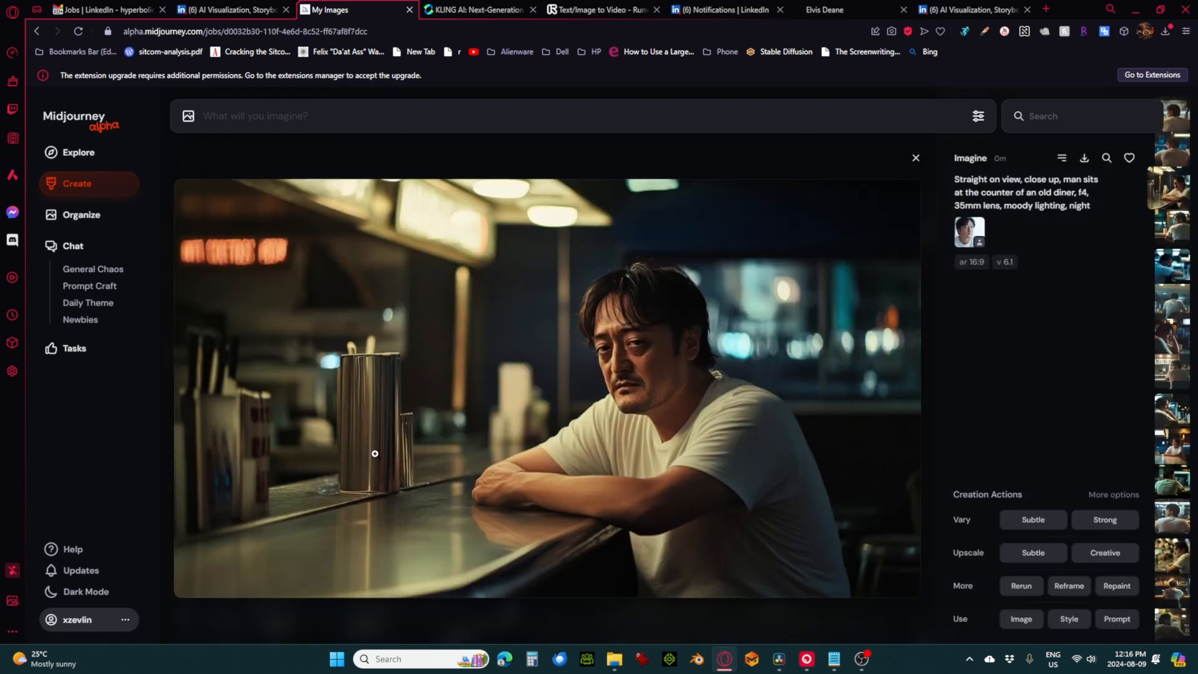
pyautogui.click(105, 191)
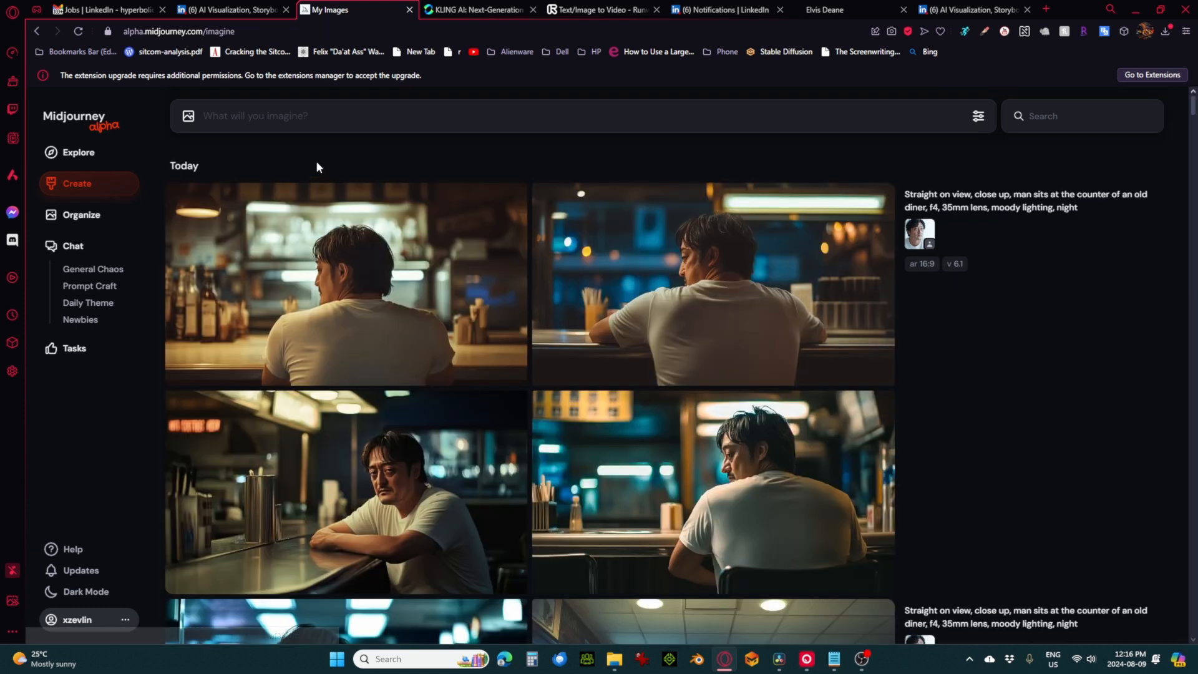
# Generate new images with the same character reference and the latest diner prompt, leaving out "Straight on view,"
pyautogui.click(980, 194)
pyautogui.click(909, 239)
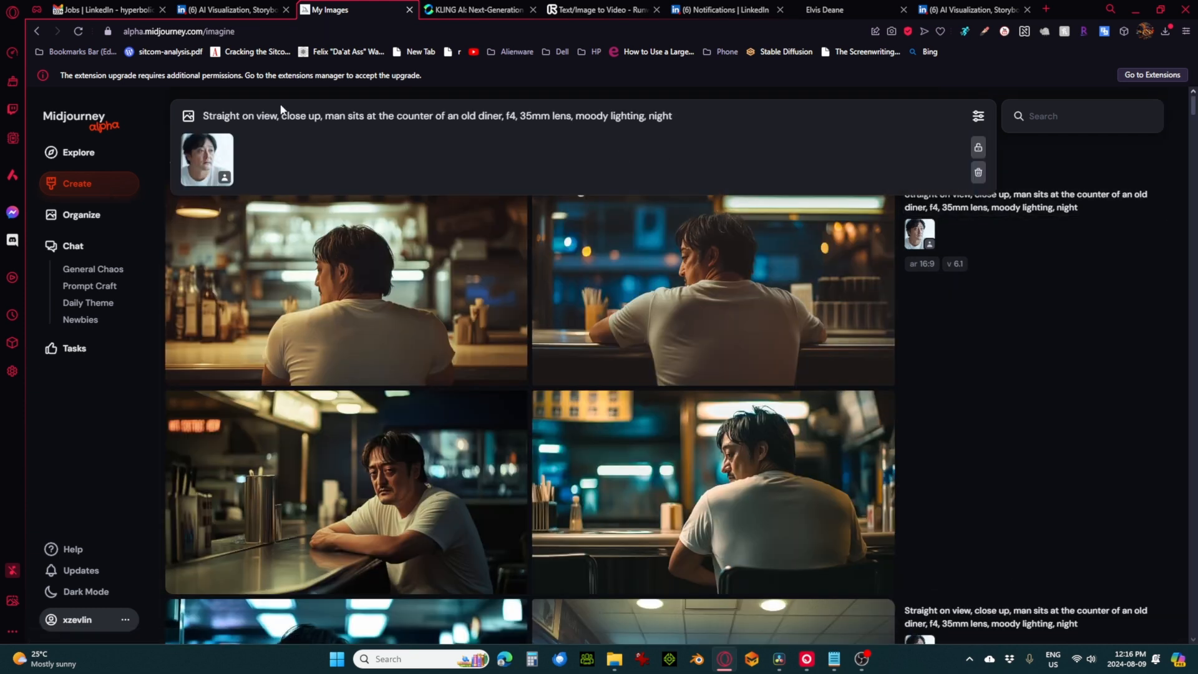
pyautogui.hotkey('ctrl', 'BackSpace')
pyautogui.hotkey('ctrl', 'BackSpace')
pyautogui.hotkey('ctrl', 'BackSpace')
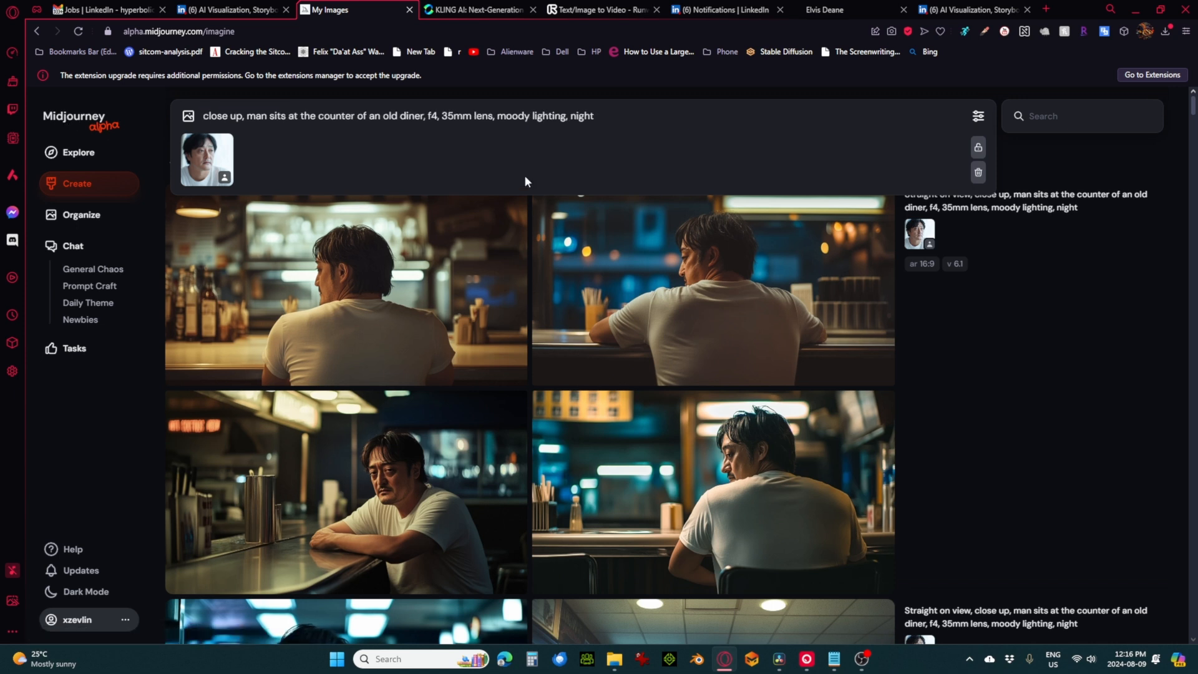
pyautogui.press('Return')
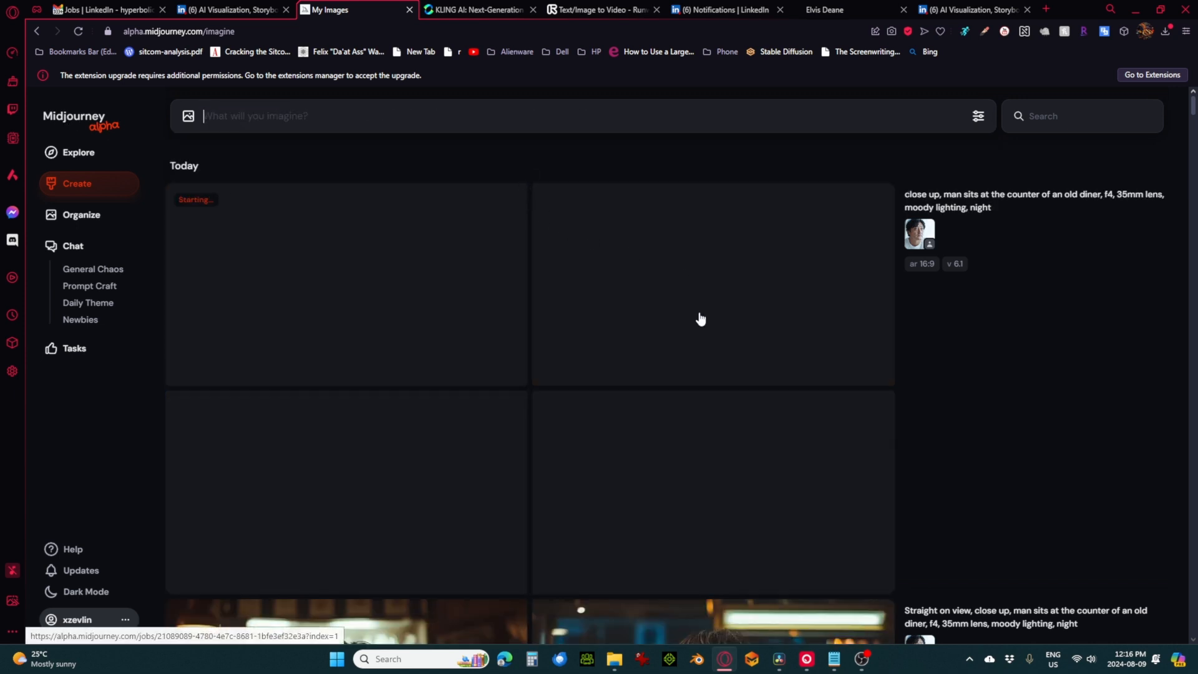
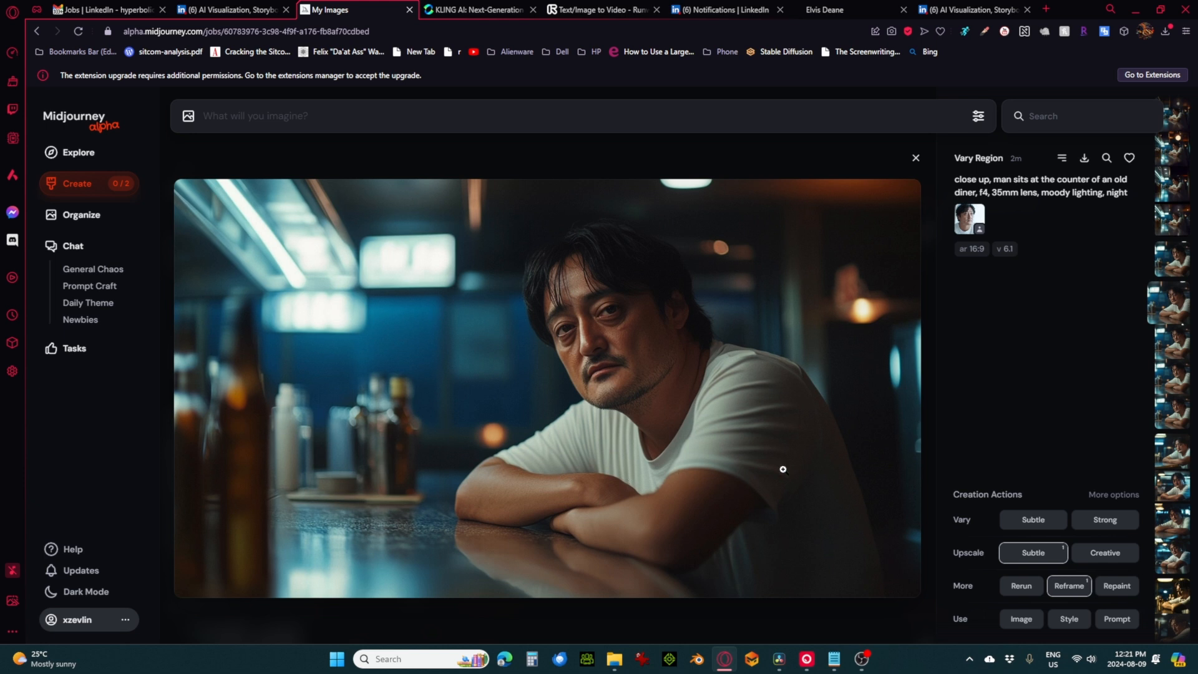
# Close the enlarged Vary Region image of the man at the diner counter and return to the generated images
pyautogui.click(915, 159)
pyautogui.moveTo(835, 666)
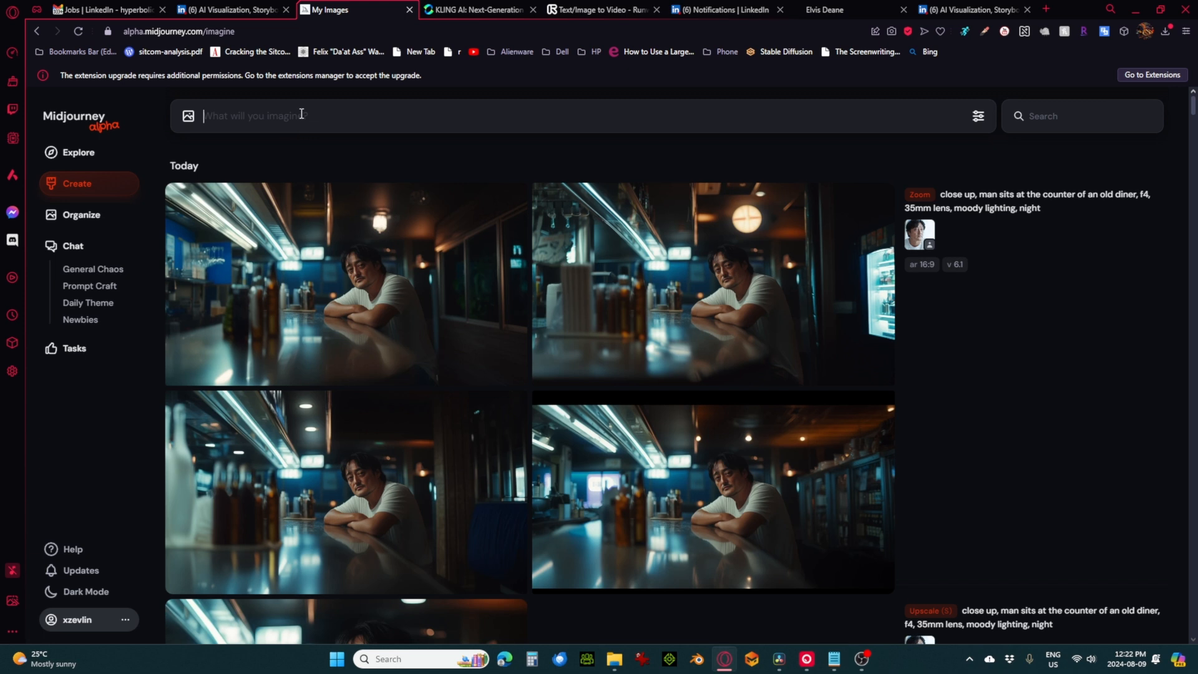
# Generate images from the prompt "43 year old woman with brown hair in a blue t-shirt, looking to the right"
pyautogui.write('43 year old man with black hair in a white t-shirt, looking to the right')
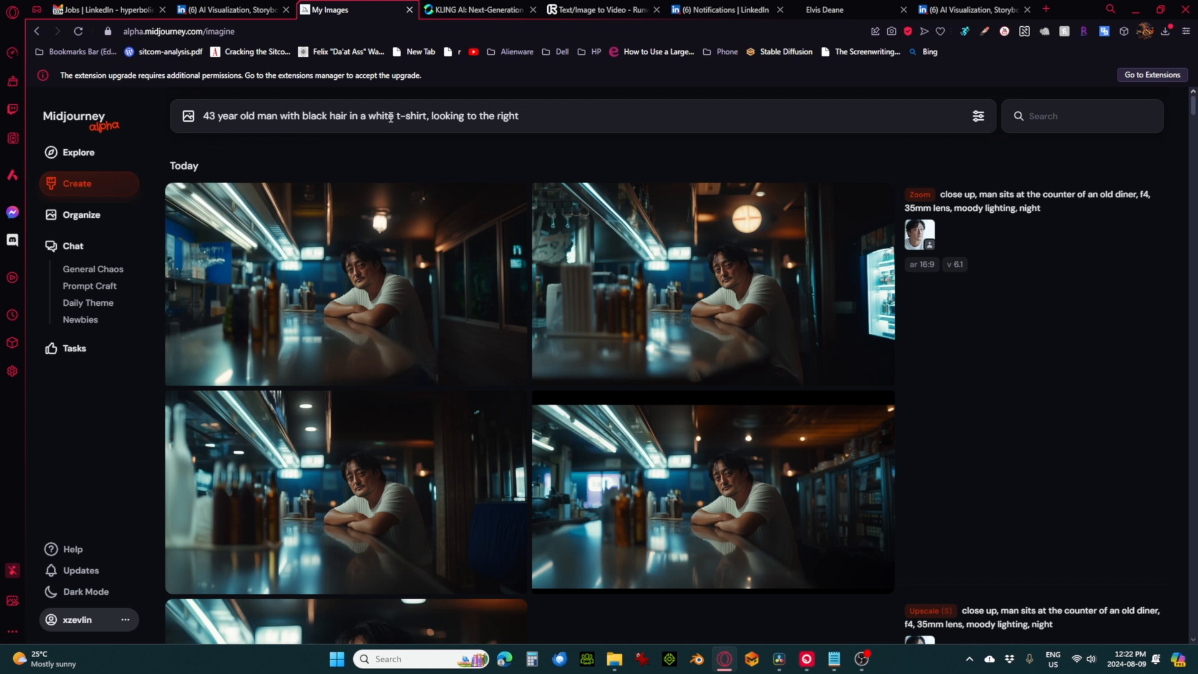
pyautogui.moveTo(394, 116); pyautogui.dragTo(374, 115)
pyautogui.write('blue')
pyautogui.doubleClick(264, 116)
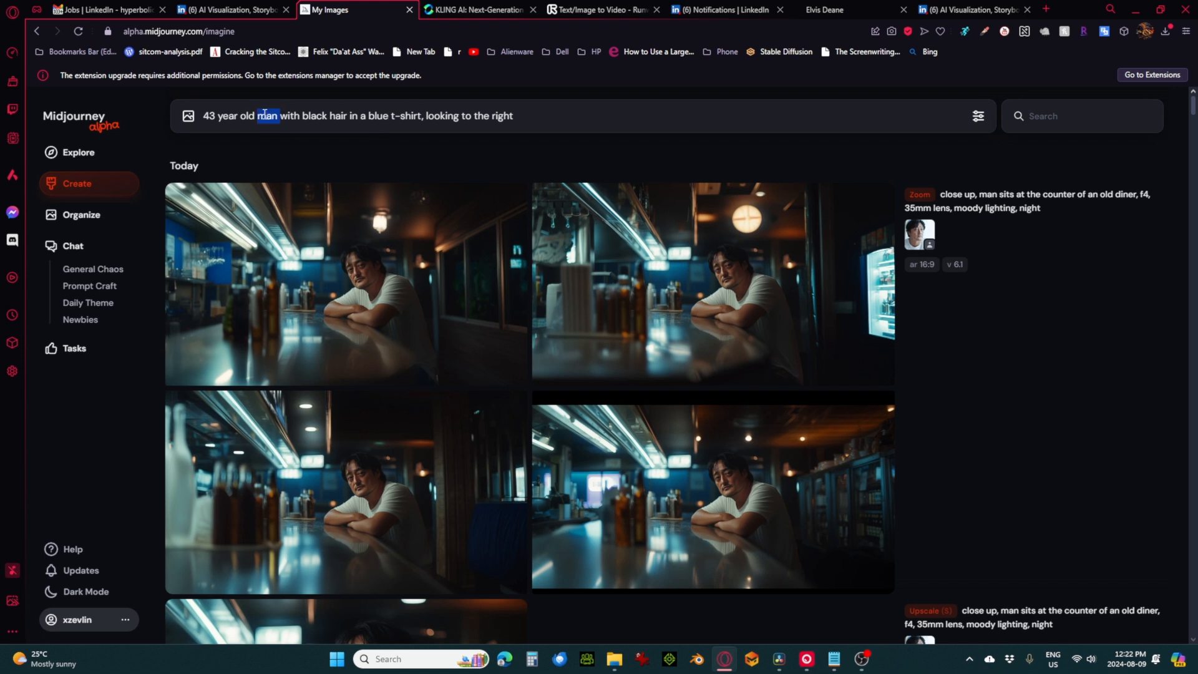
pyautogui.write('woman')
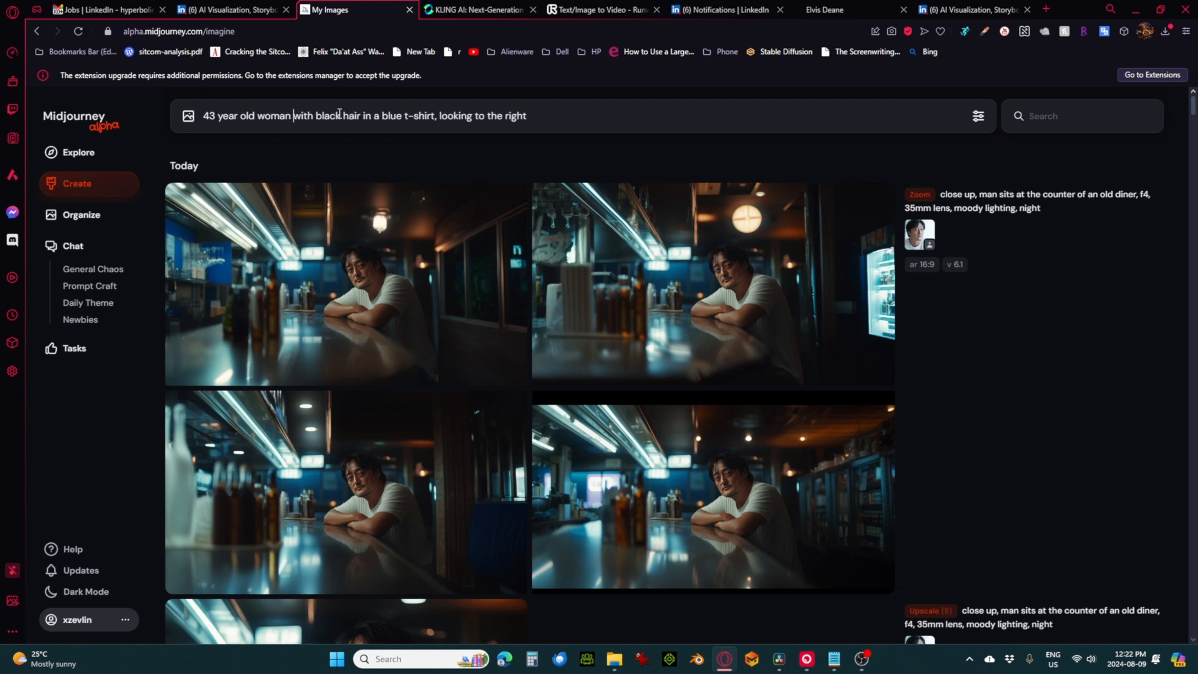
pyautogui.doubleClick(325, 116)
pyautogui.write('brown')
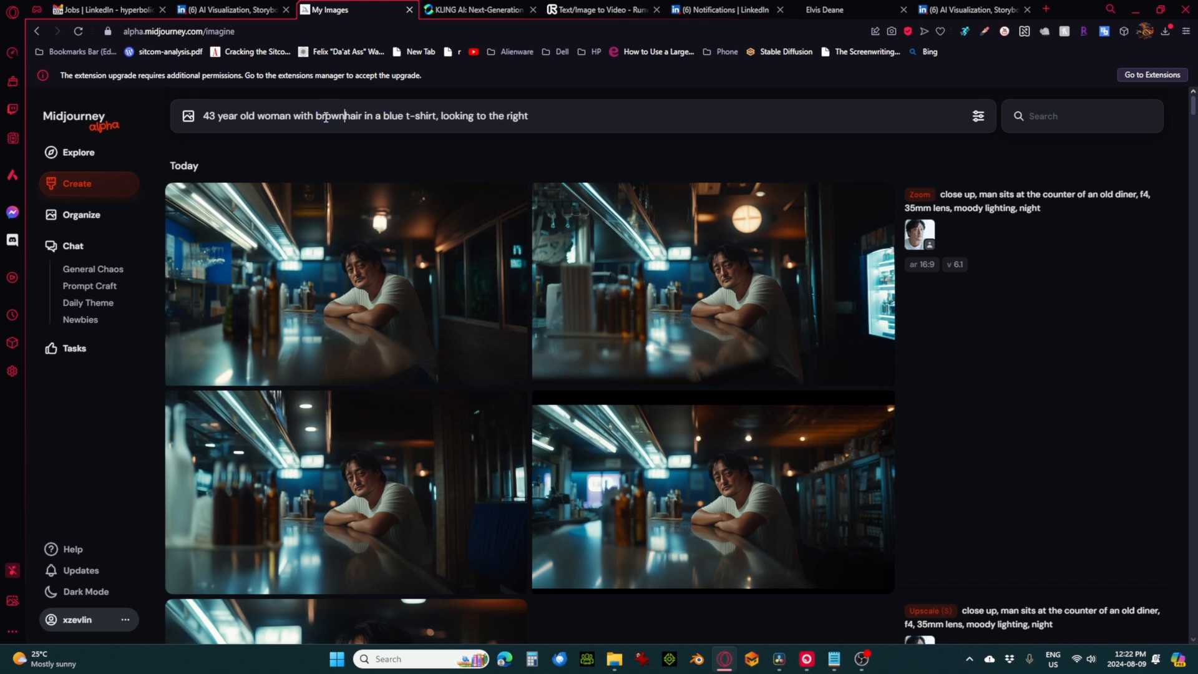
pyautogui.press('Return')
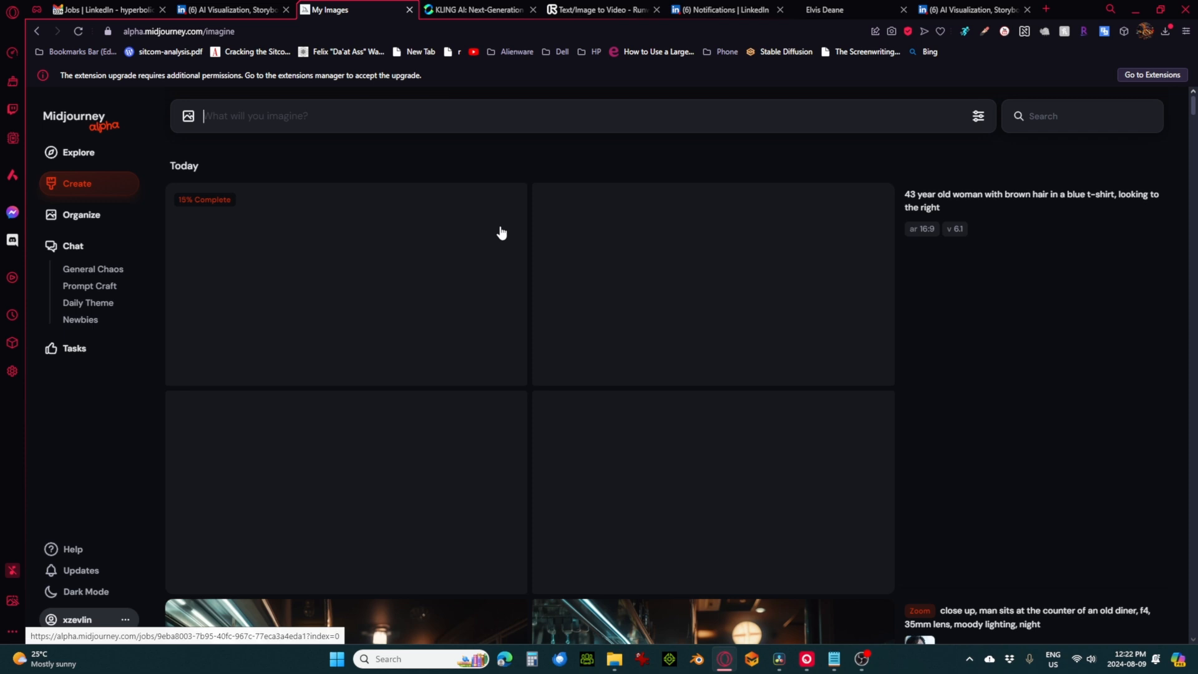
# Examine the zoomed-out images of the man at the diner counter one by one at full size
pyautogui.scroll(-7, 573, 270)
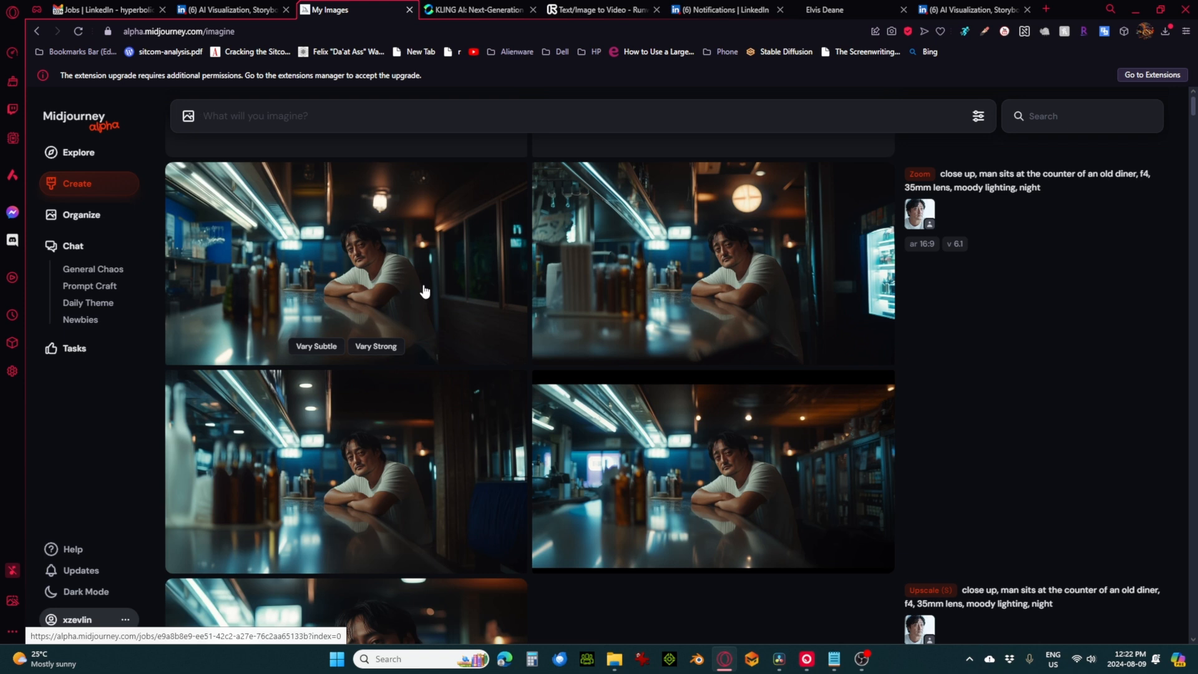
pyautogui.click(450, 298)
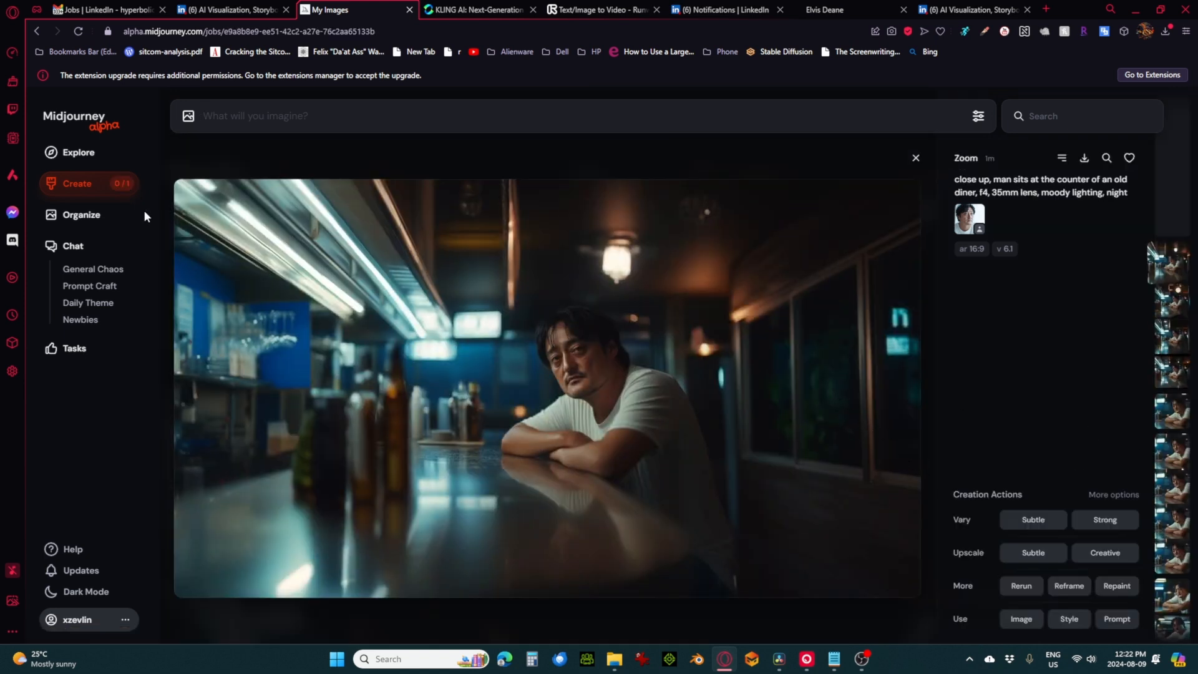
pyautogui.click(115, 184)
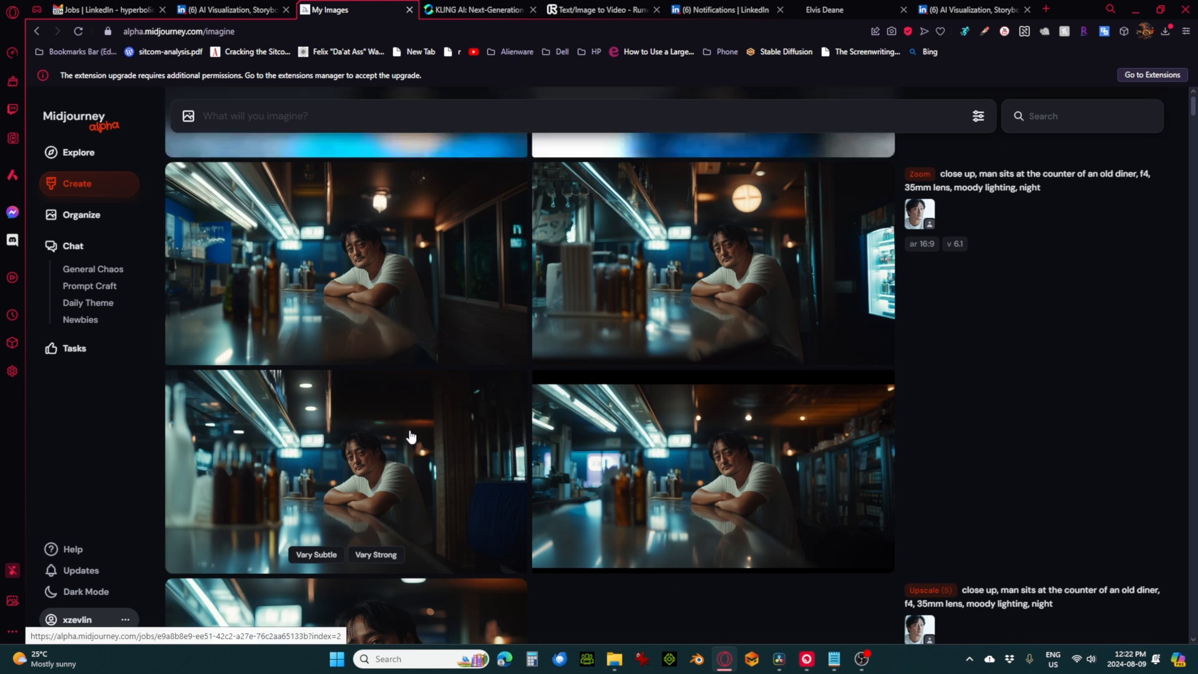
pyautogui.click(411, 437)
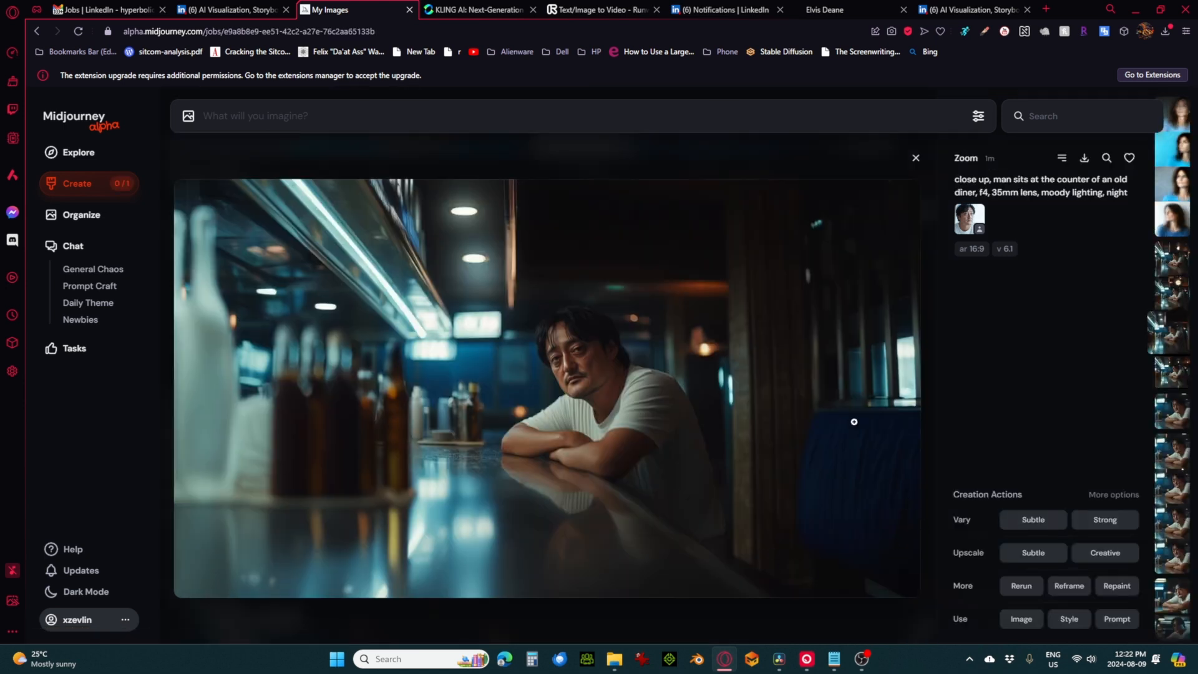
pyautogui.click(94, 185)
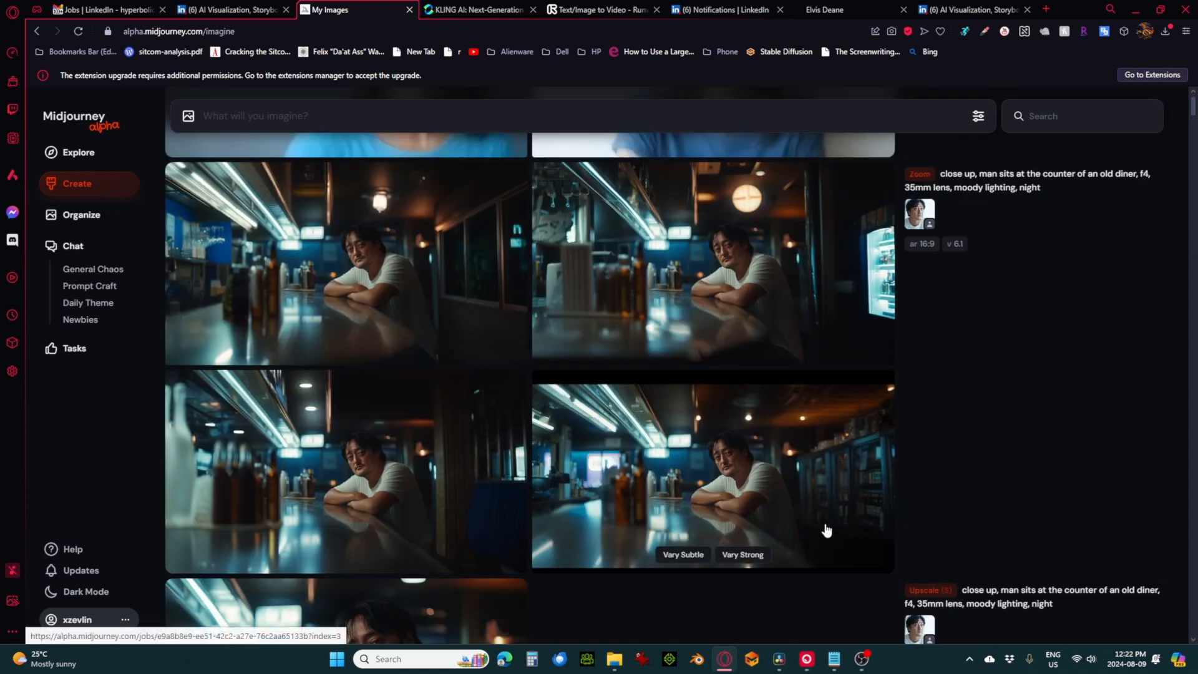
pyautogui.click(820, 443)
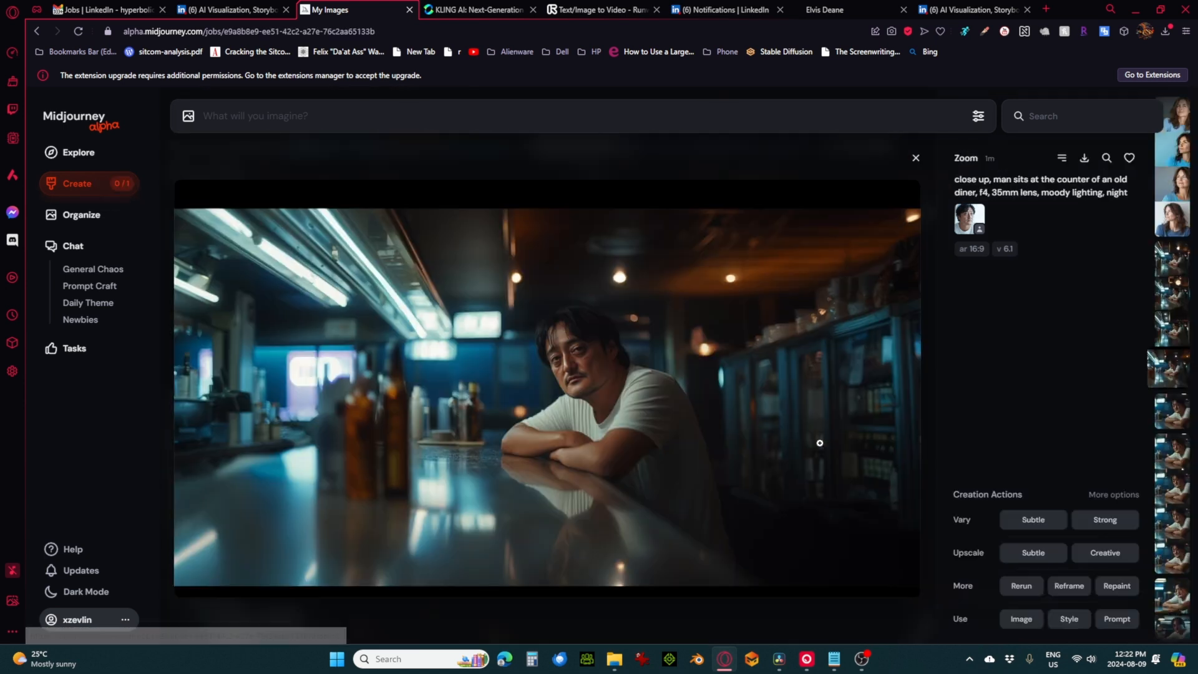
pyautogui.click(72, 185)
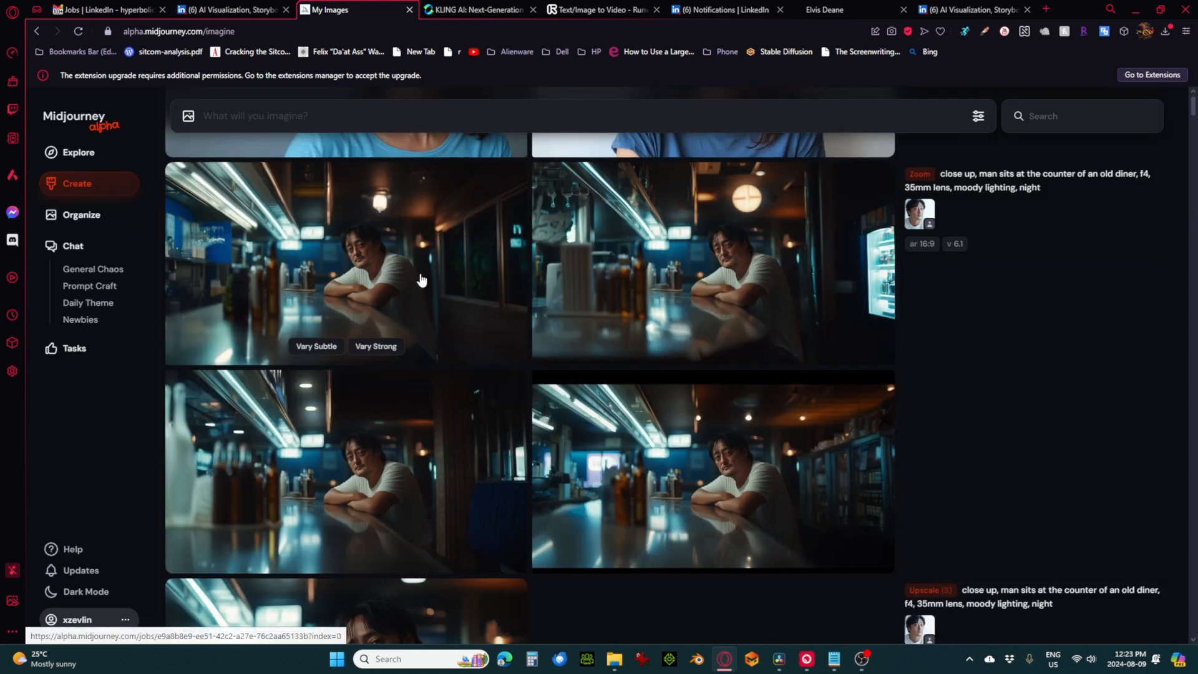
# Review the earlier diner generations and compare them with the new portraits of the woman in a blue t-shirt
pyautogui.scroll(-10, 438, 285)
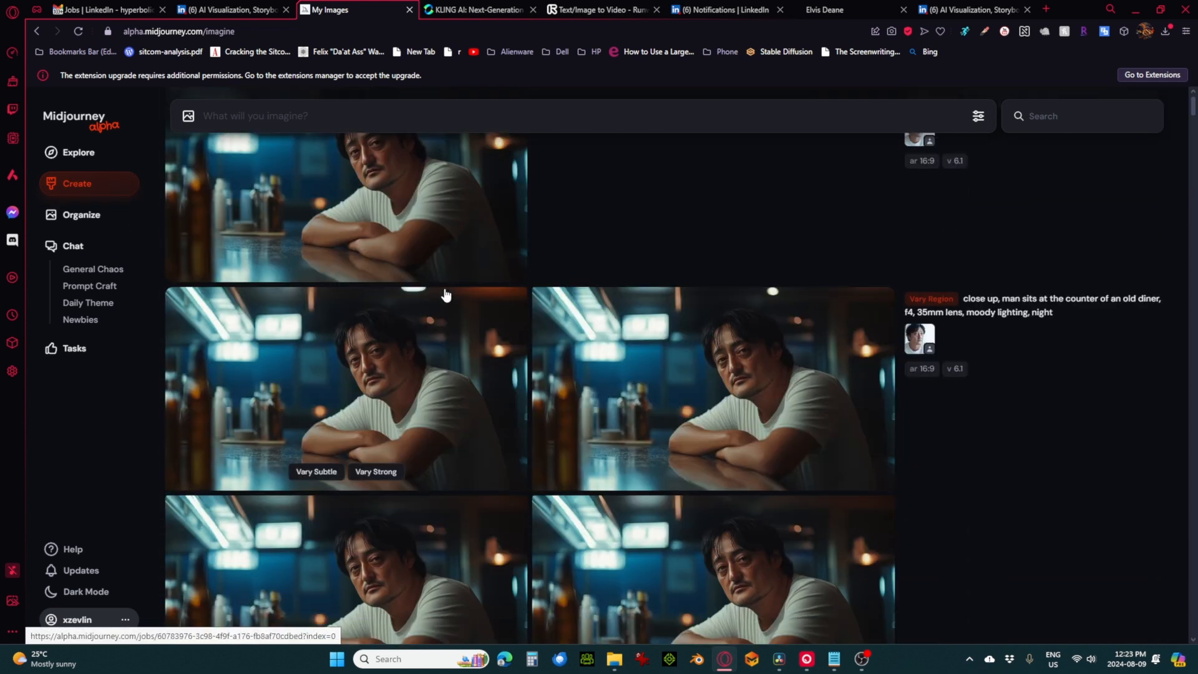
pyautogui.scroll(-8, 471, 314)
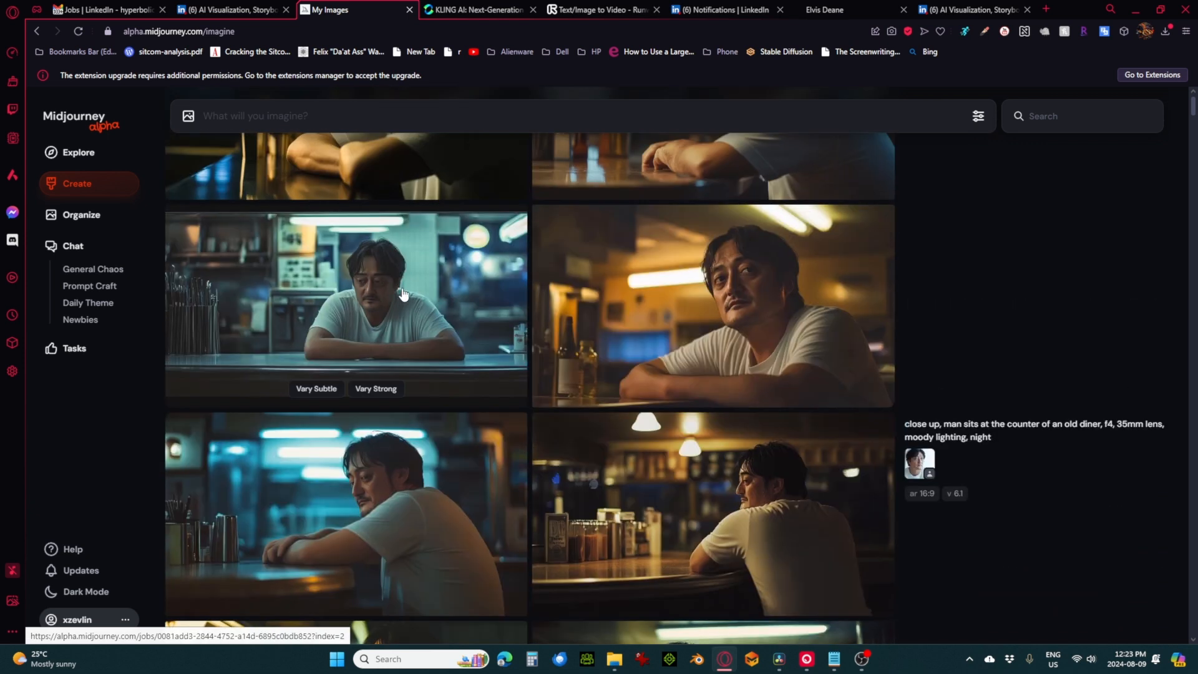
pyautogui.scroll(-4, 412, 294)
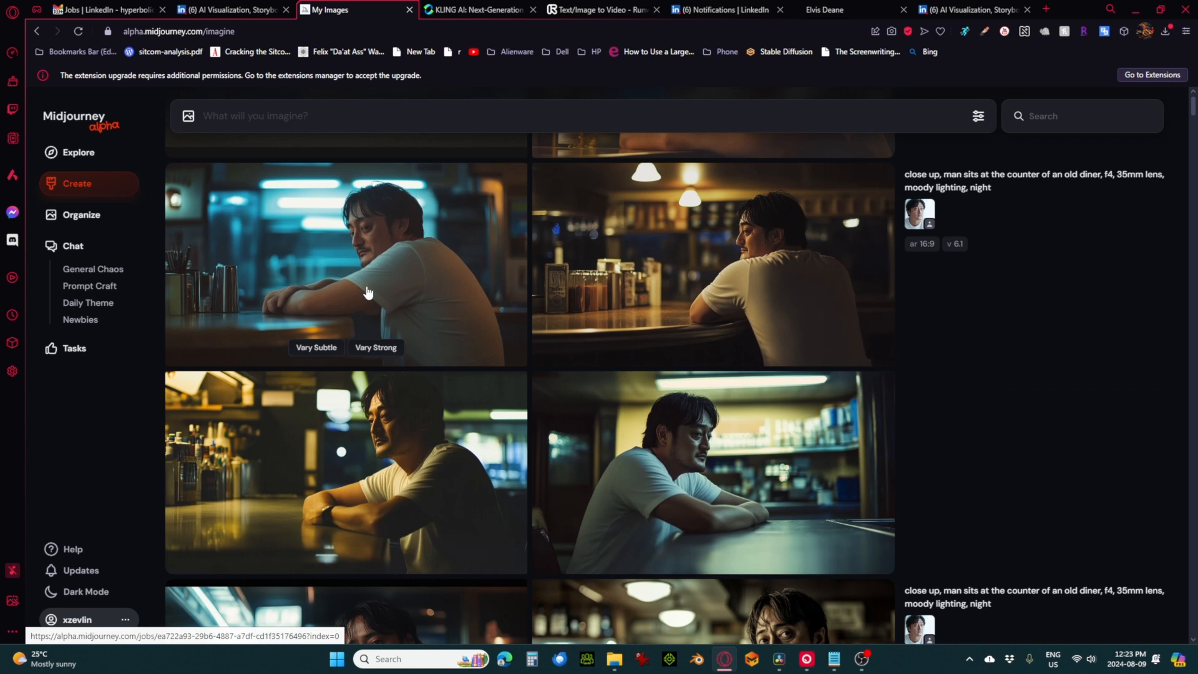
pyautogui.scroll(-3, 369, 293)
pyautogui.scroll(-20, 371, 293)
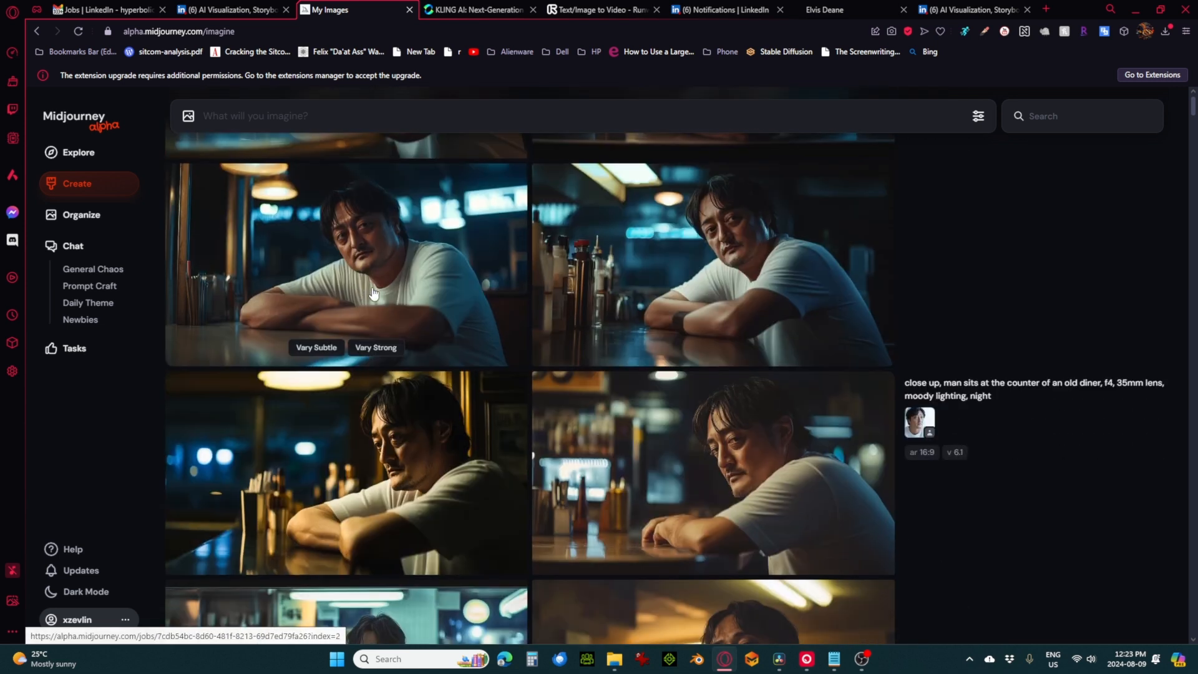
pyautogui.scroll(-10, 363, 292)
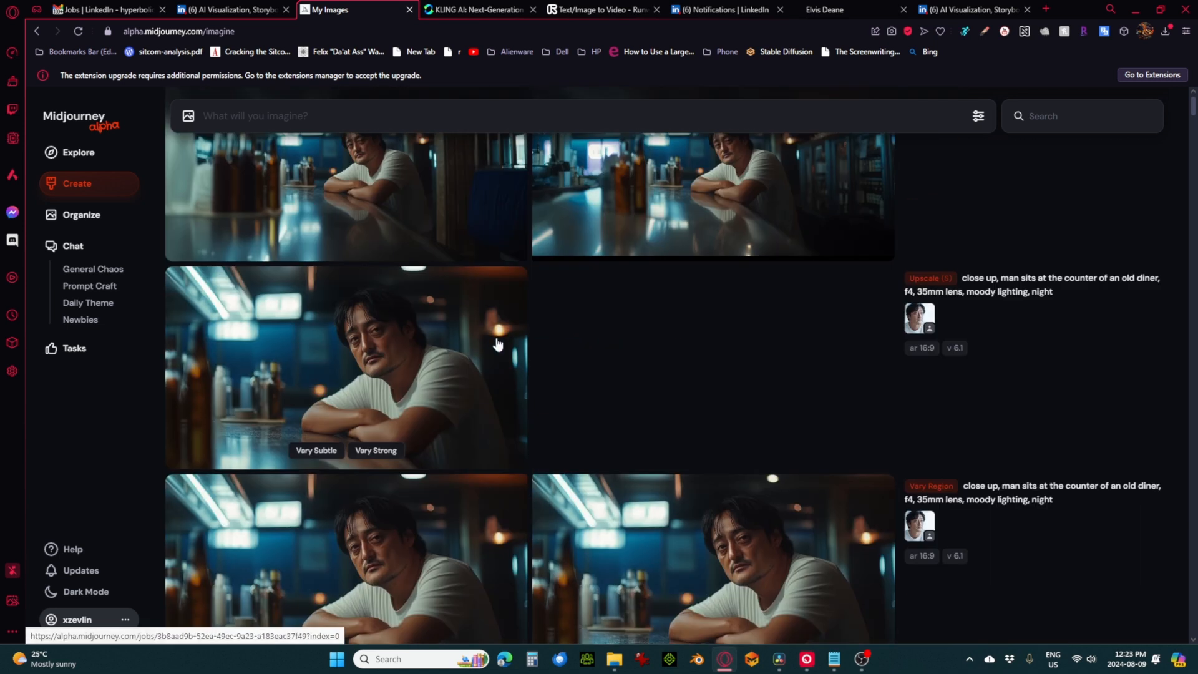
pyautogui.scroll(5, 456, 331)
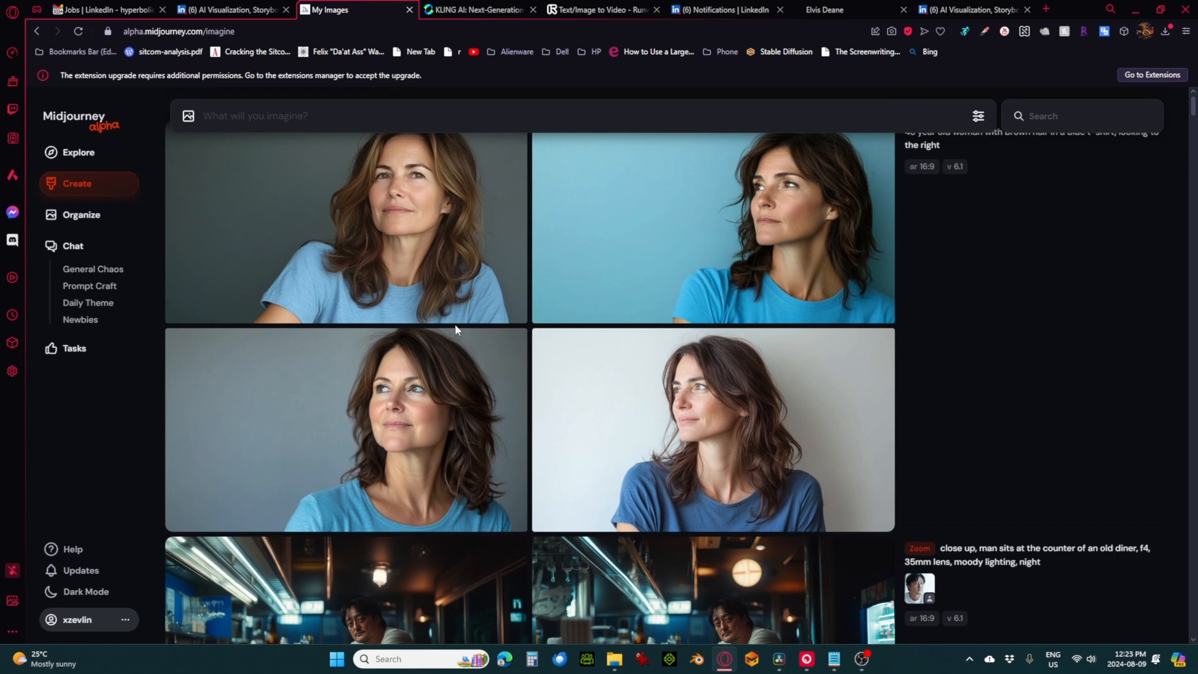
pyautogui.scroll(1, 456, 329)
pyautogui.scroll(-2, 958, 480)
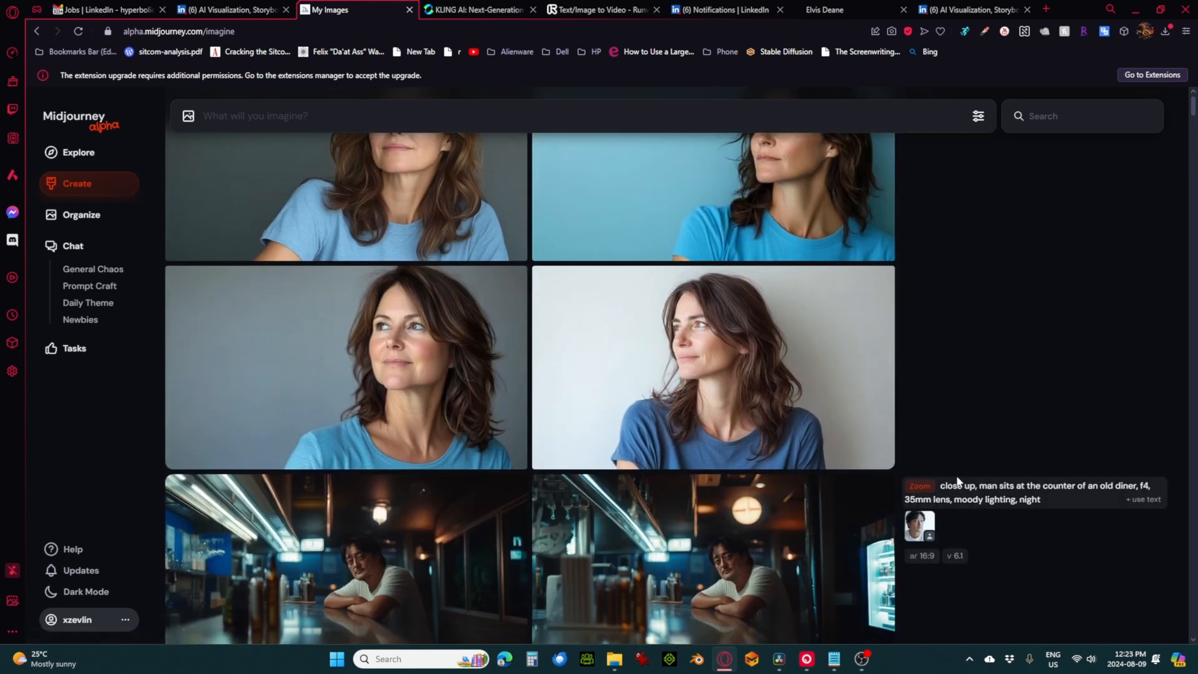
pyautogui.scroll(2, 908, 374)
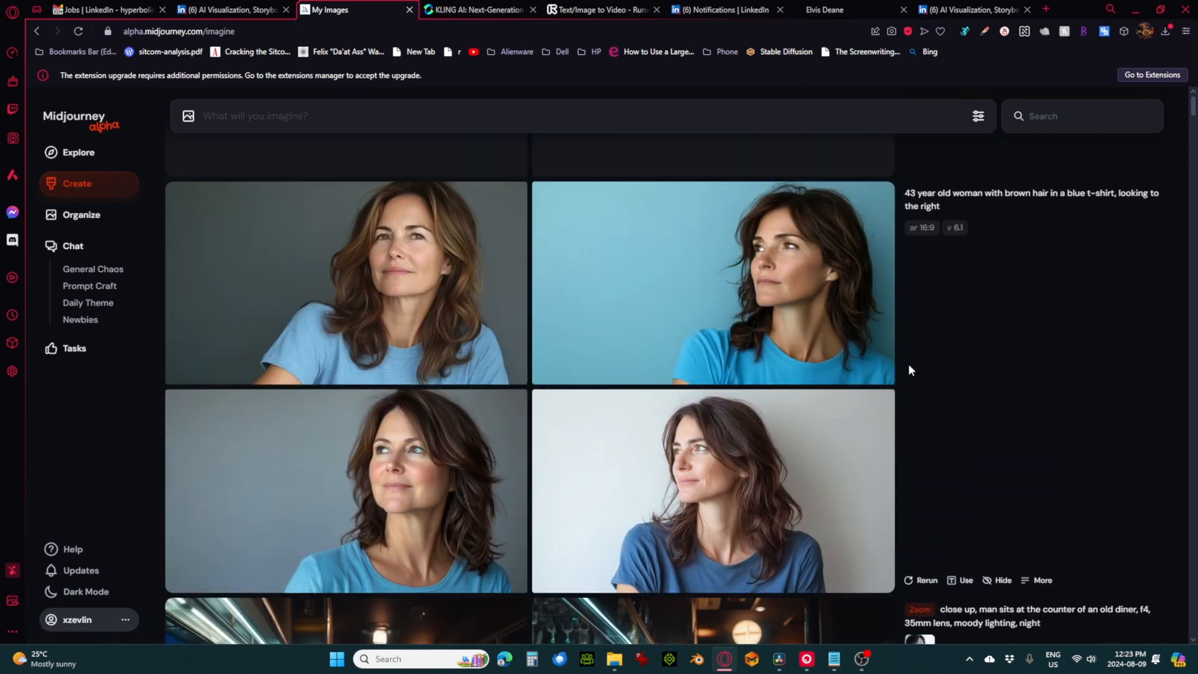
pyautogui.scroll(-8, 908, 364)
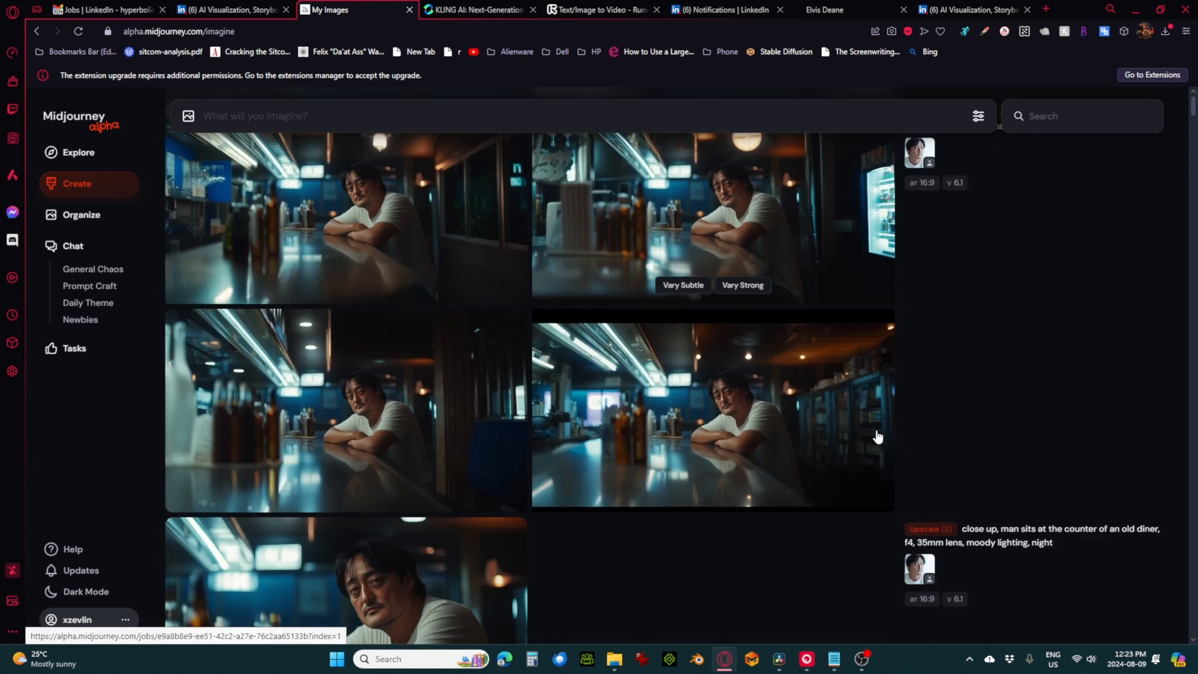
pyautogui.scroll(2, 877, 437)
pyautogui.scroll(-1, 511, 412)
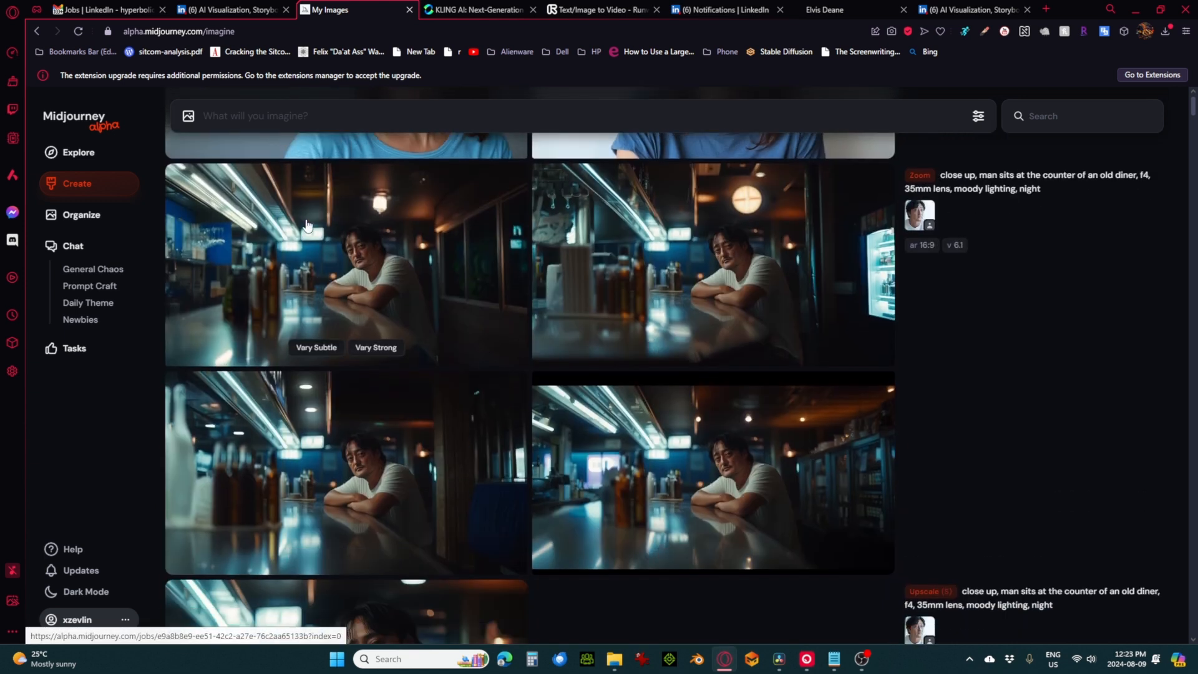
# Upscale the zoomed-out diner image with the hanging lamp and dark windows behind the man, using the Subtle option
pyautogui.click(456, 426)
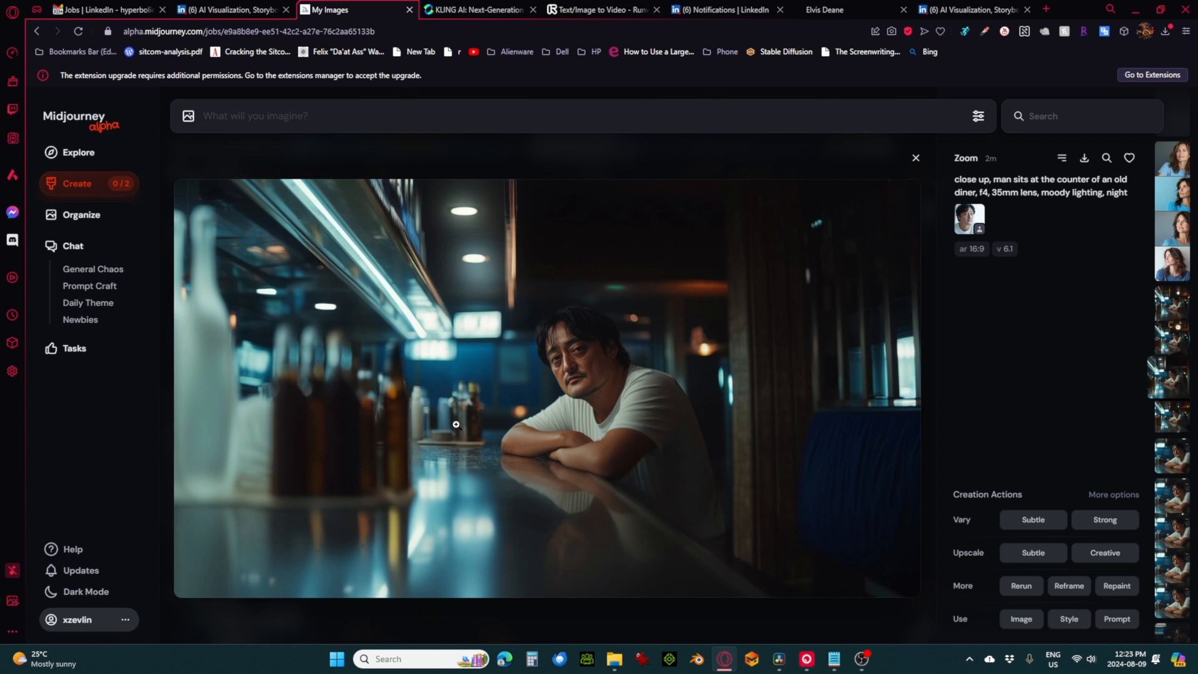
pyautogui.click(72, 187)
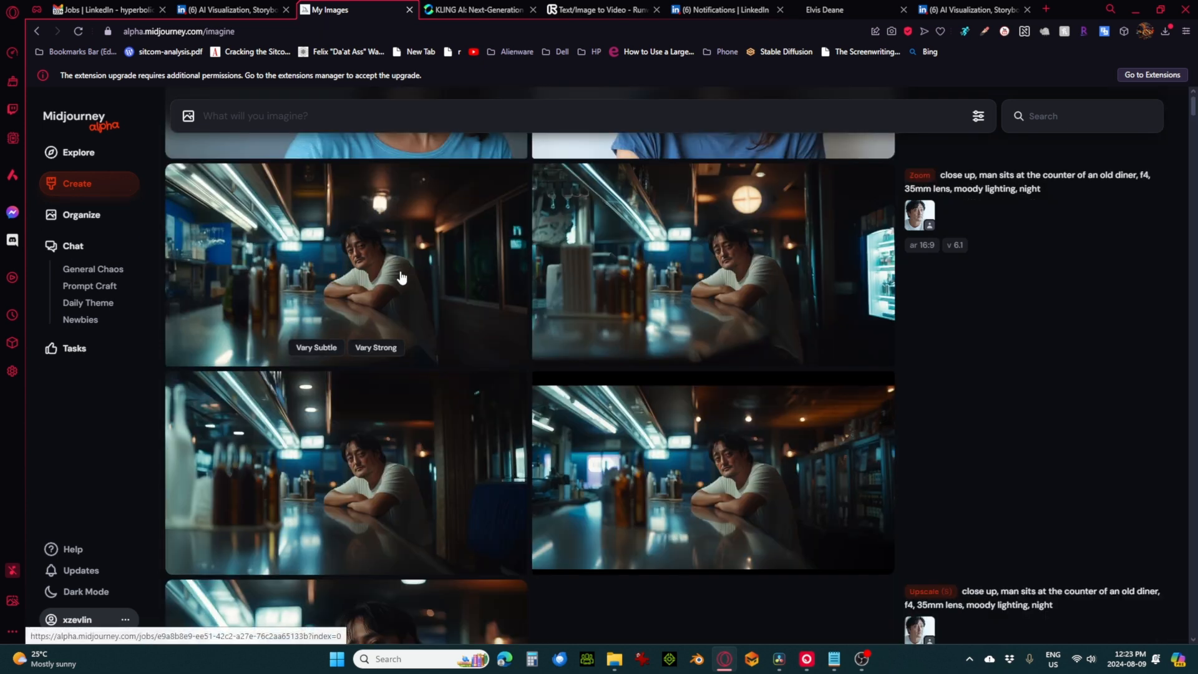
pyautogui.click(434, 277)
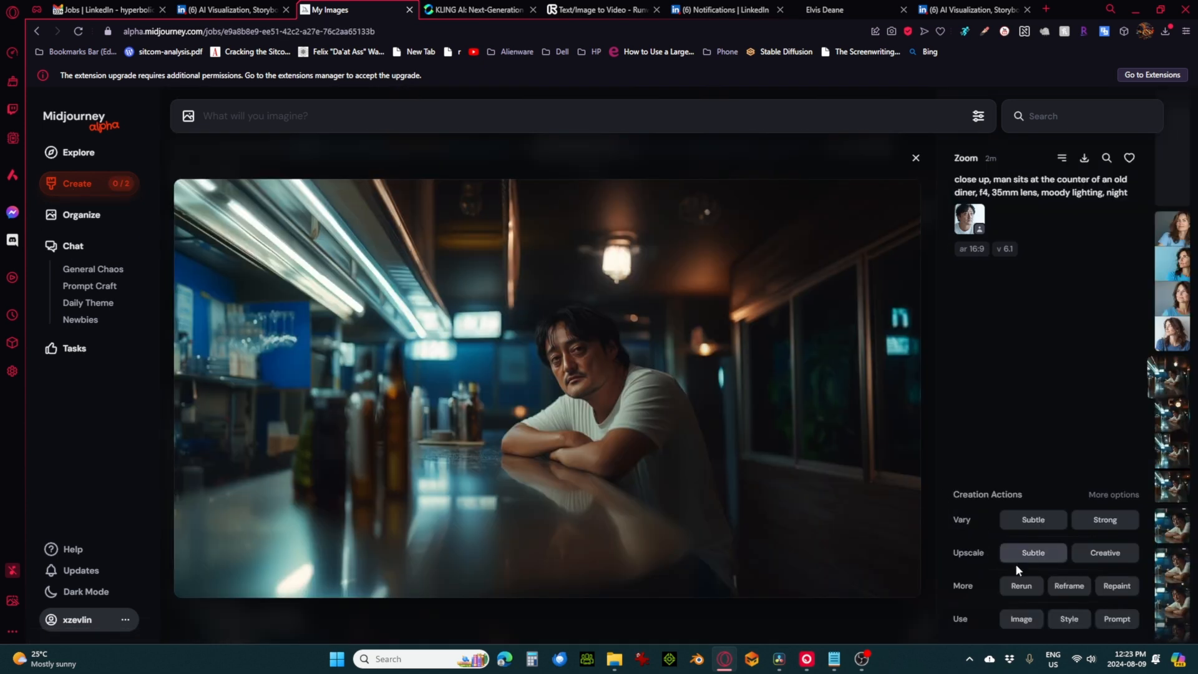
pyautogui.click(1031, 554)
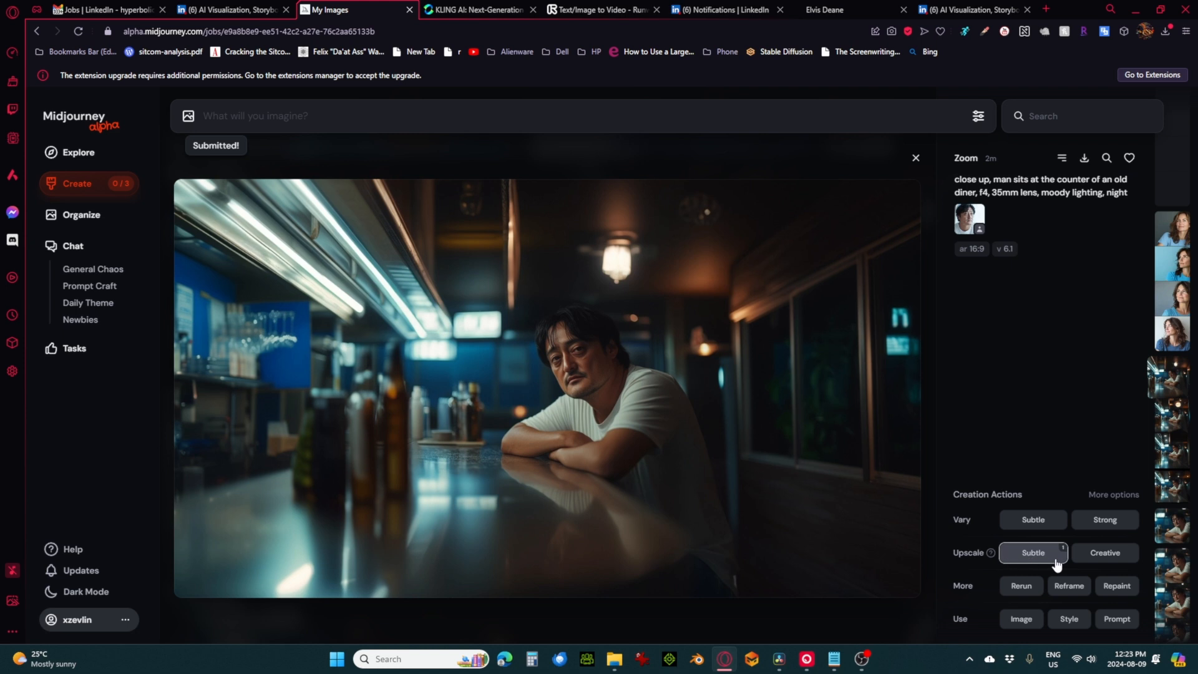
# Open the subtly upscaled close-up of the man with folded arms at the diner counter and download it
pyautogui.click(88, 184)
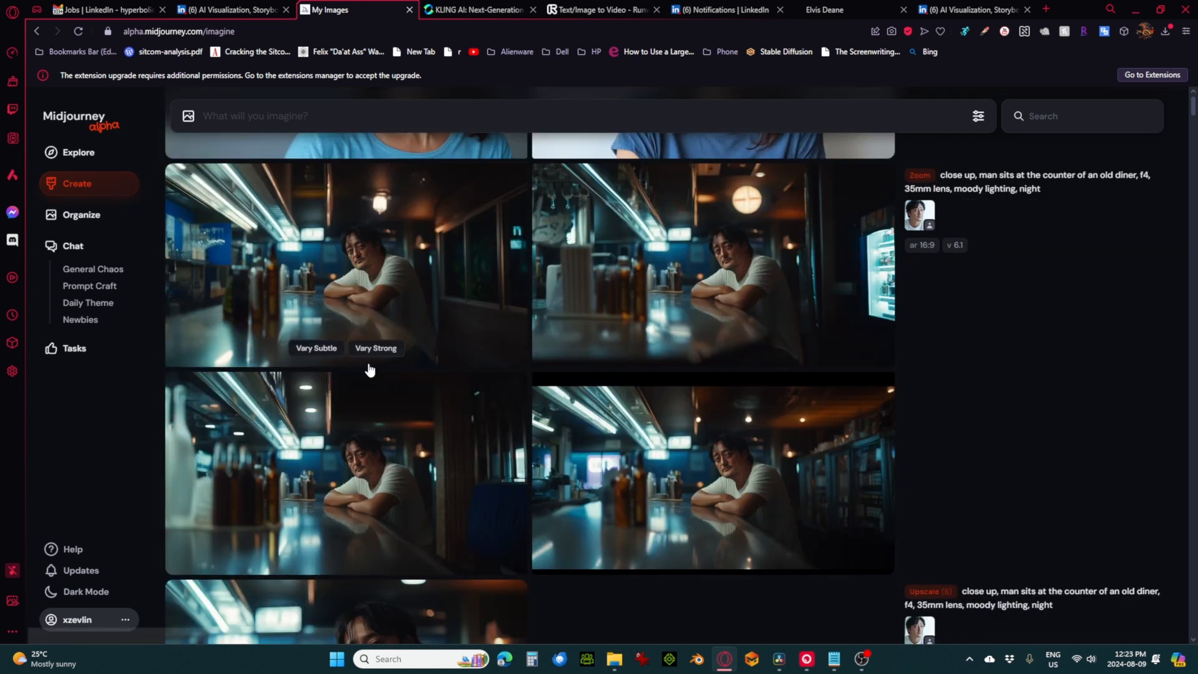
pyautogui.click(444, 448)
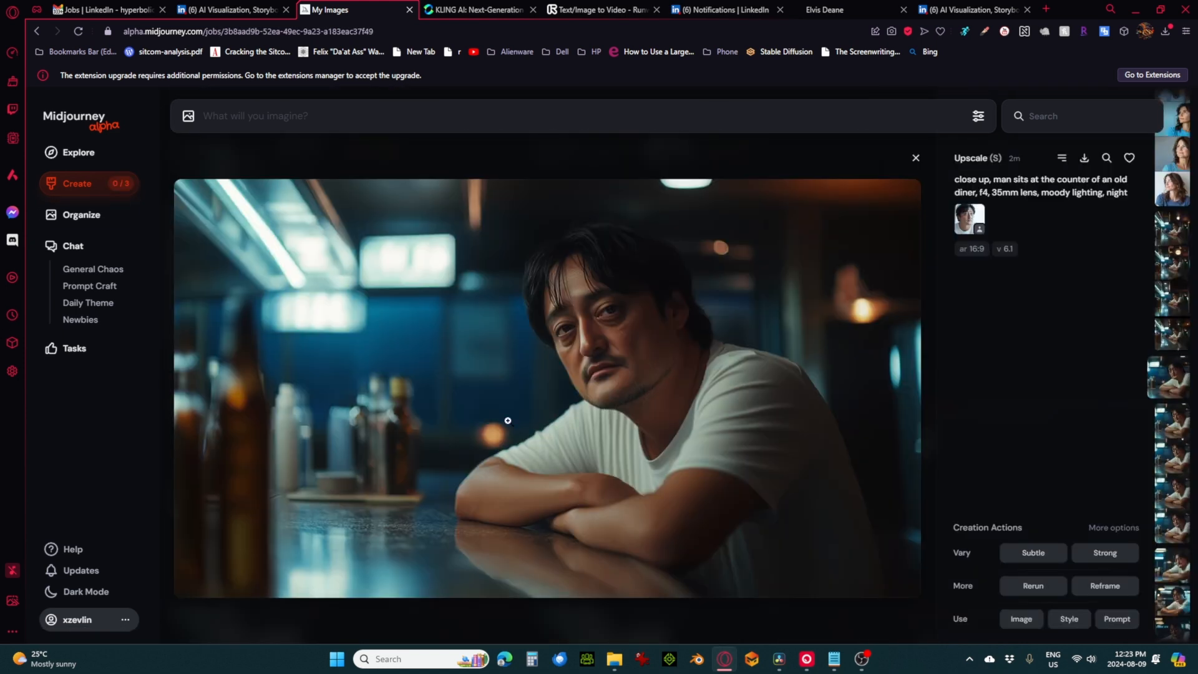
pyautogui.click(1085, 159)
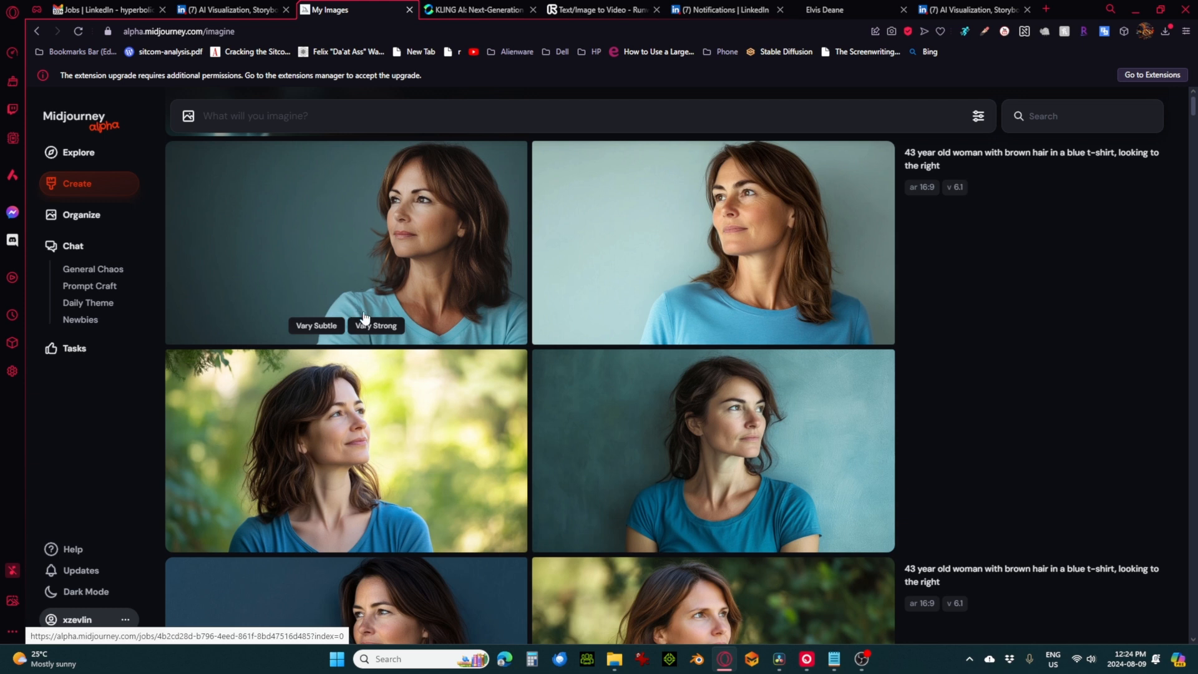
# Reuse the prompt of the brown-haired woman in a blue t-shirt and generate new portraits with "looking slightly to the right"
pyautogui.scroll(-5, 379, 329)
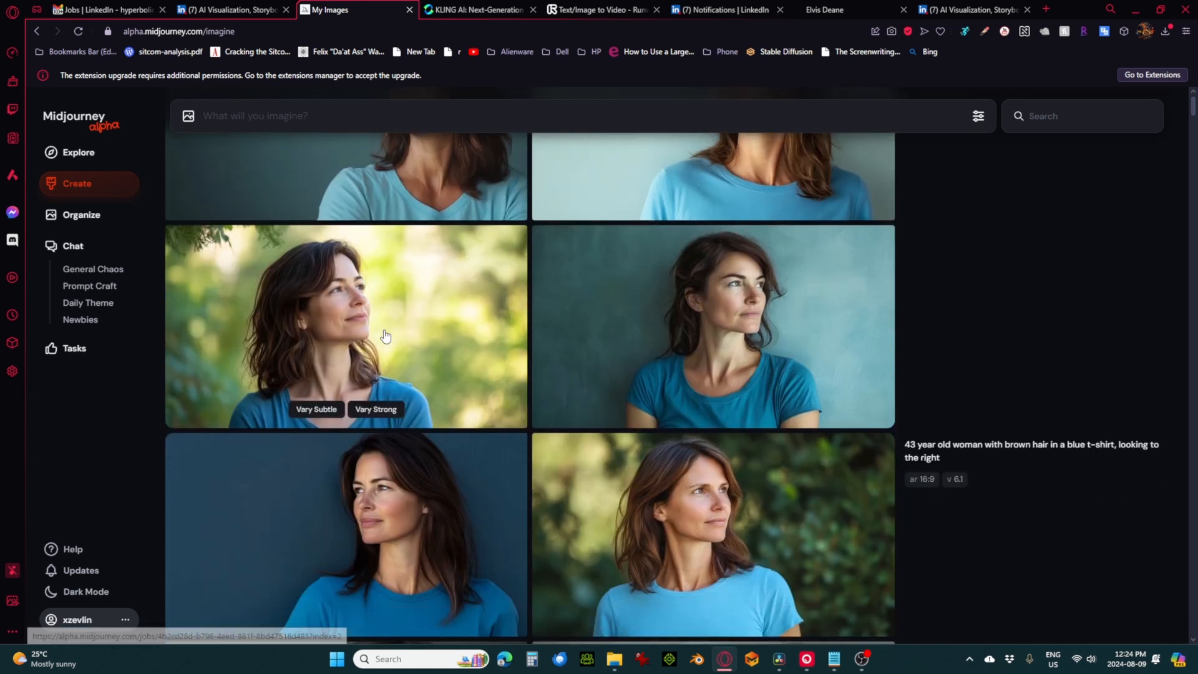
pyautogui.scroll(-3, 387, 337)
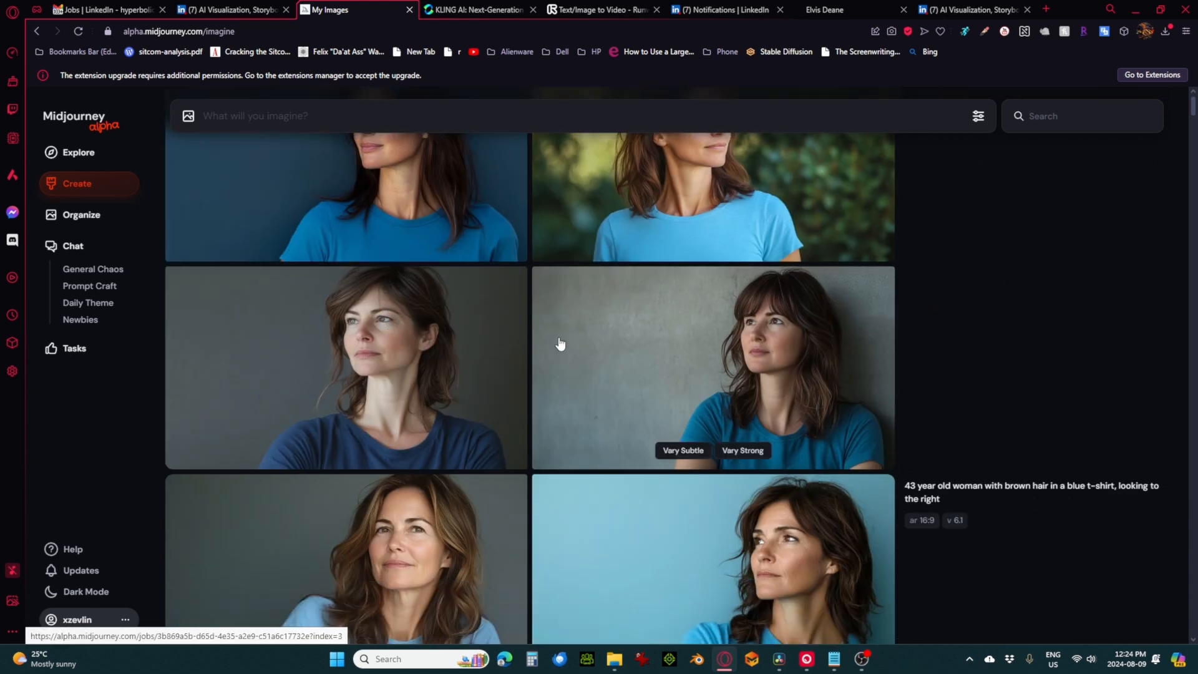
pyautogui.scroll(-3, 597, 354)
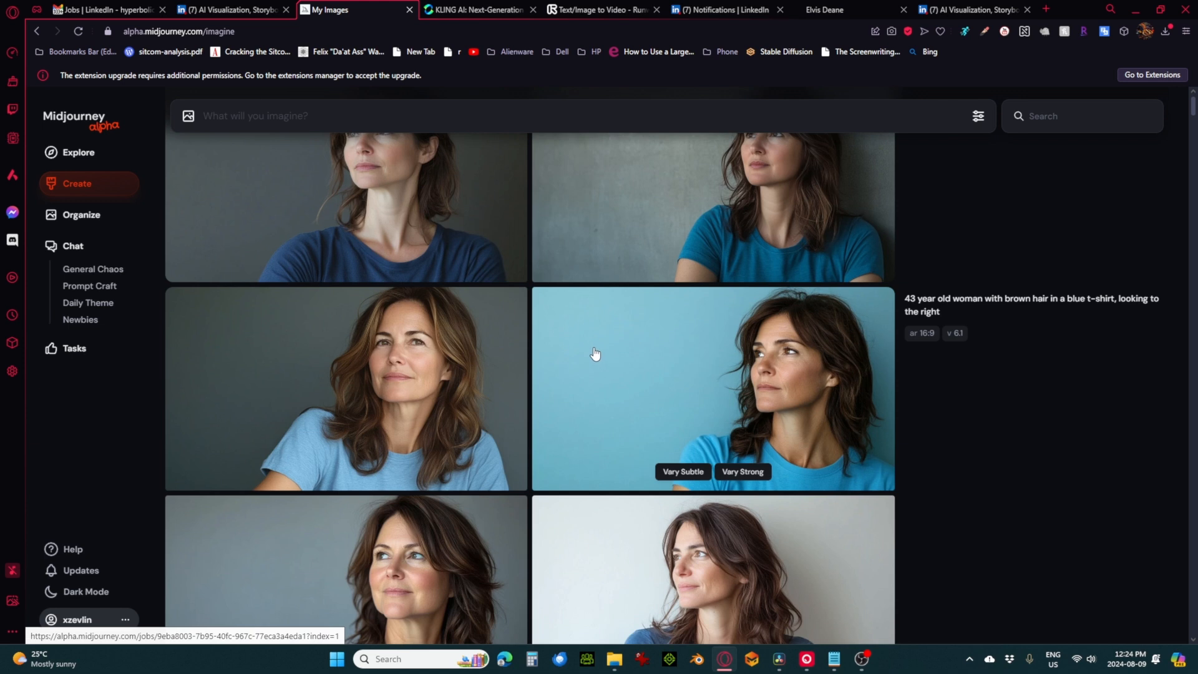
pyautogui.scroll(-2, 593, 353)
pyautogui.scroll(4, 709, 394)
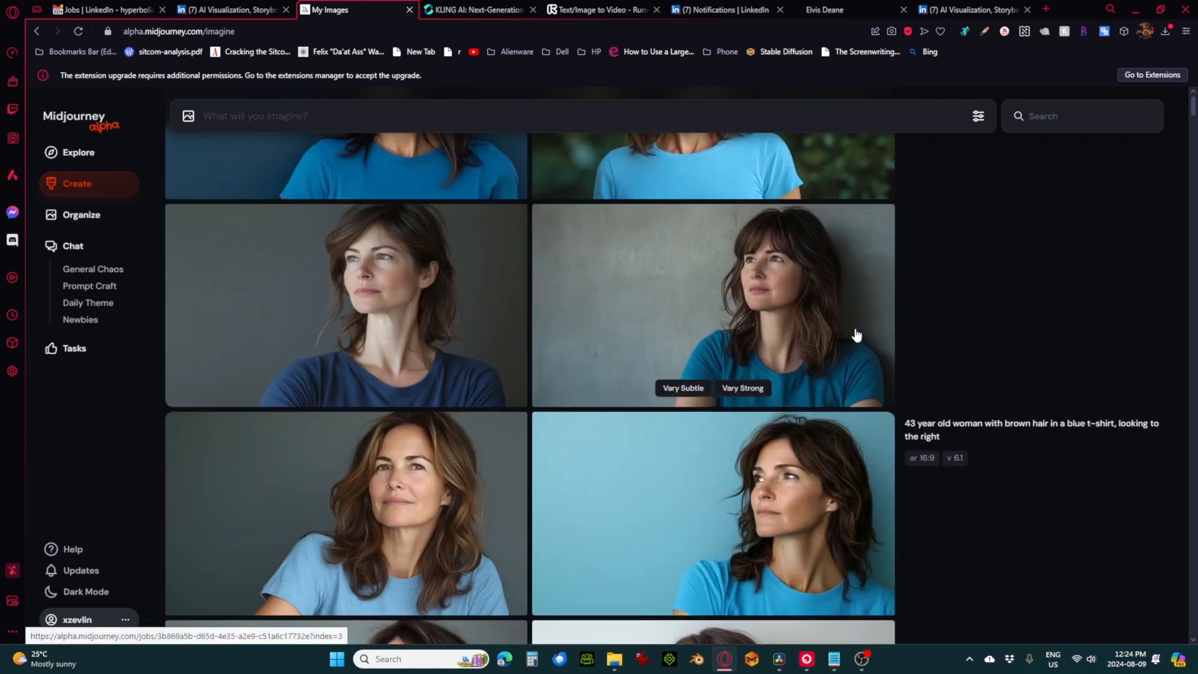
pyautogui.click(1038, 437)
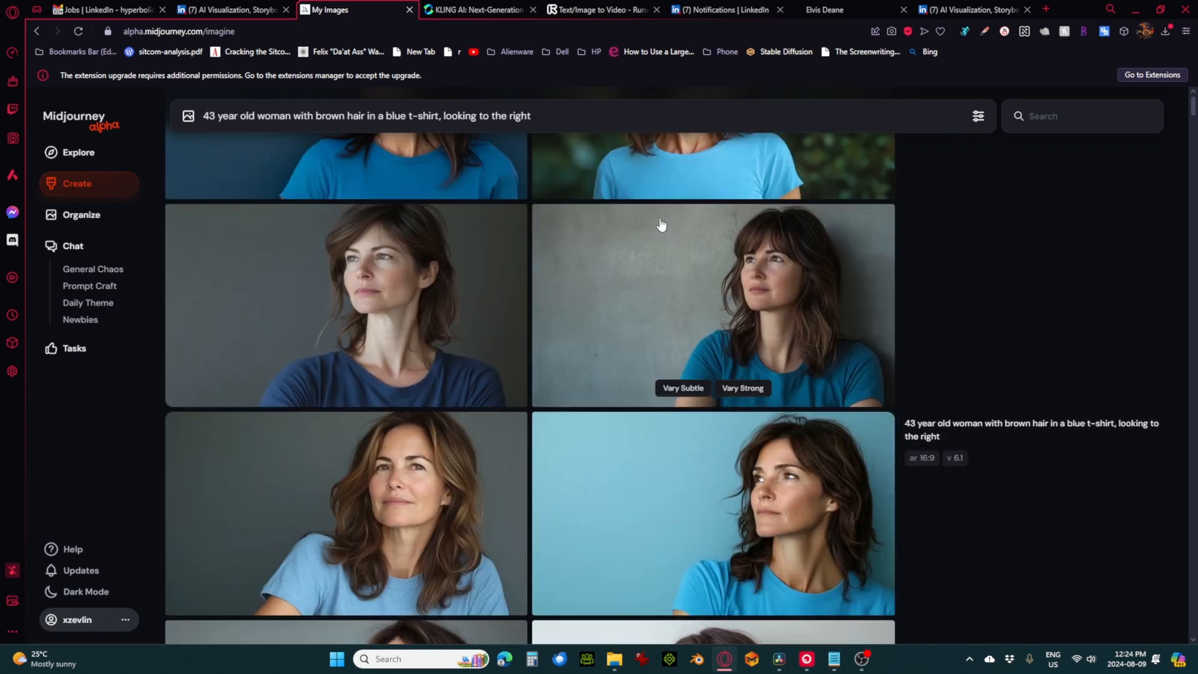
pyautogui.click(477, 118)
pyautogui.write('slightly')
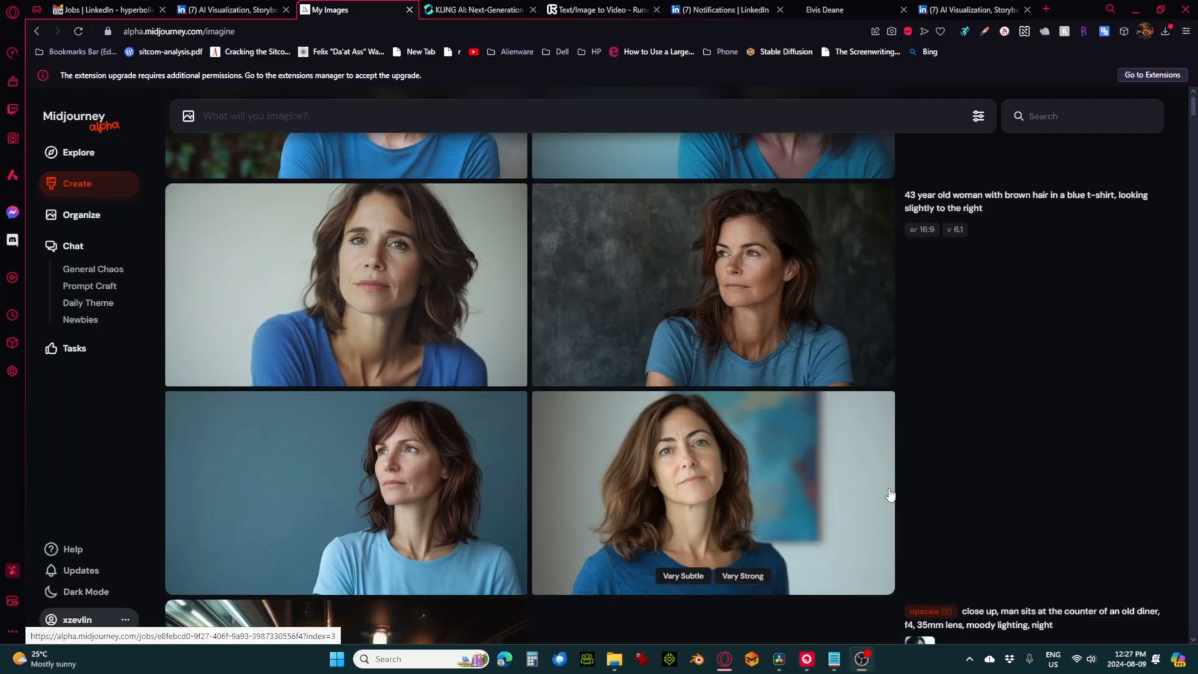
# Review the portraits of the woman looking slightly to the right and compare the dark-background one with her diner close-ups
pyautogui.scroll(5, 362, 356)
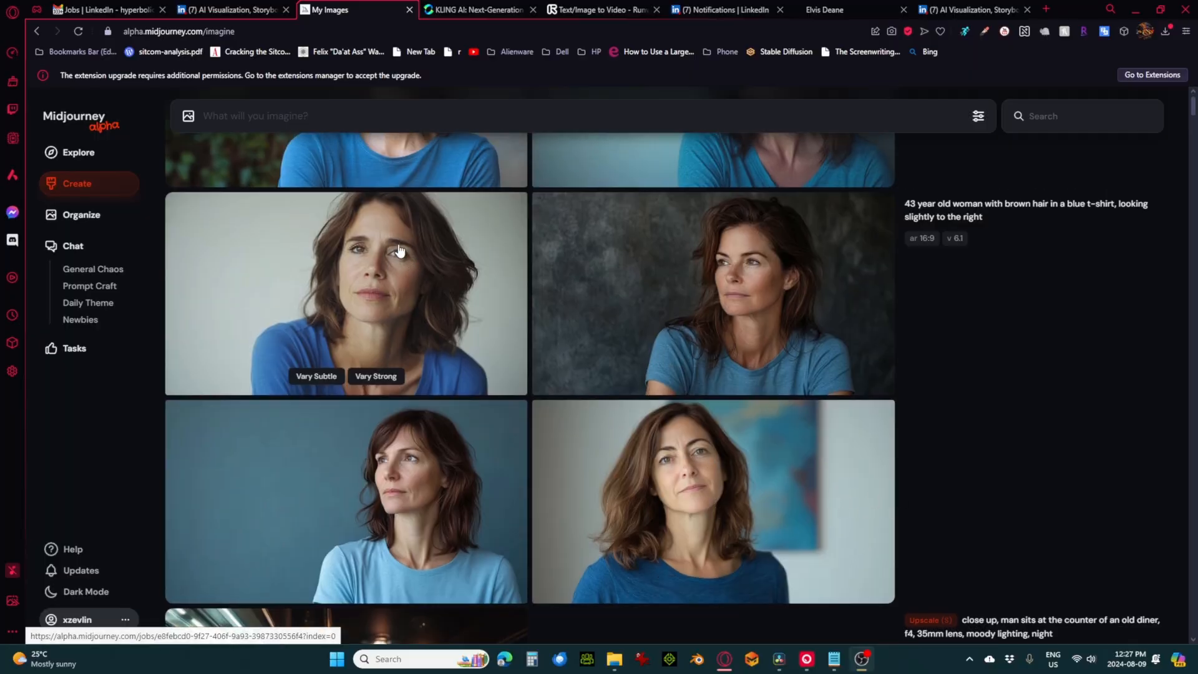
pyautogui.scroll(3, 523, 406)
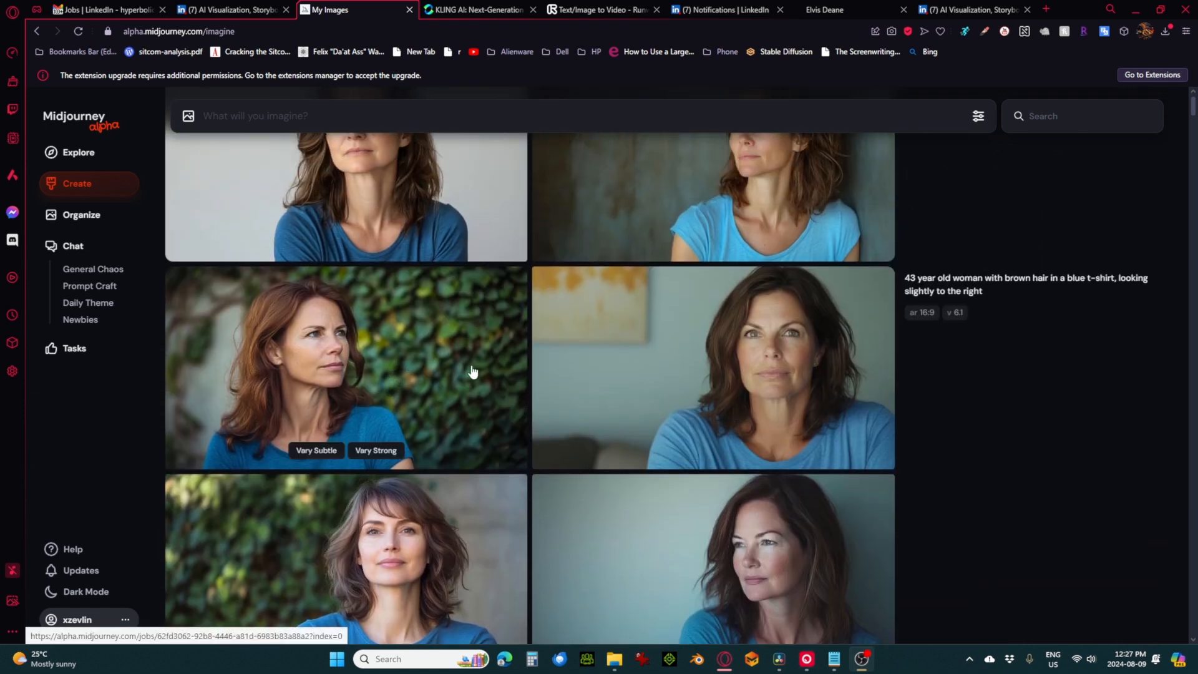
pyautogui.scroll(5, 473, 372)
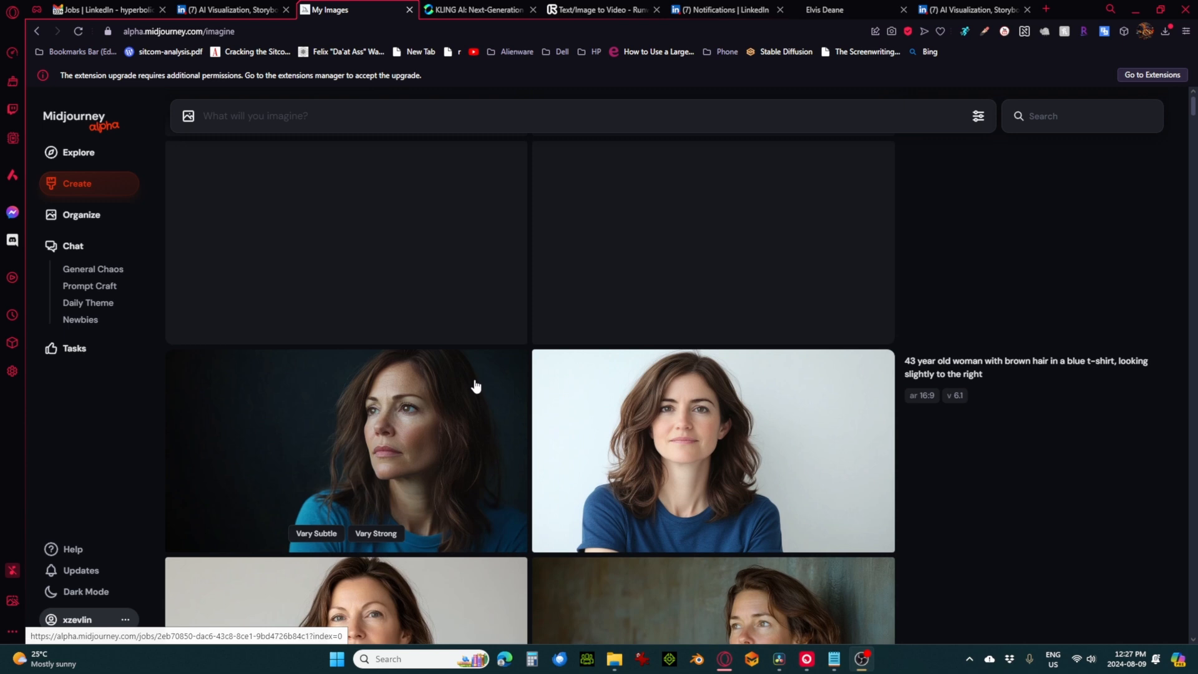
pyautogui.scroll(-4, 474, 386)
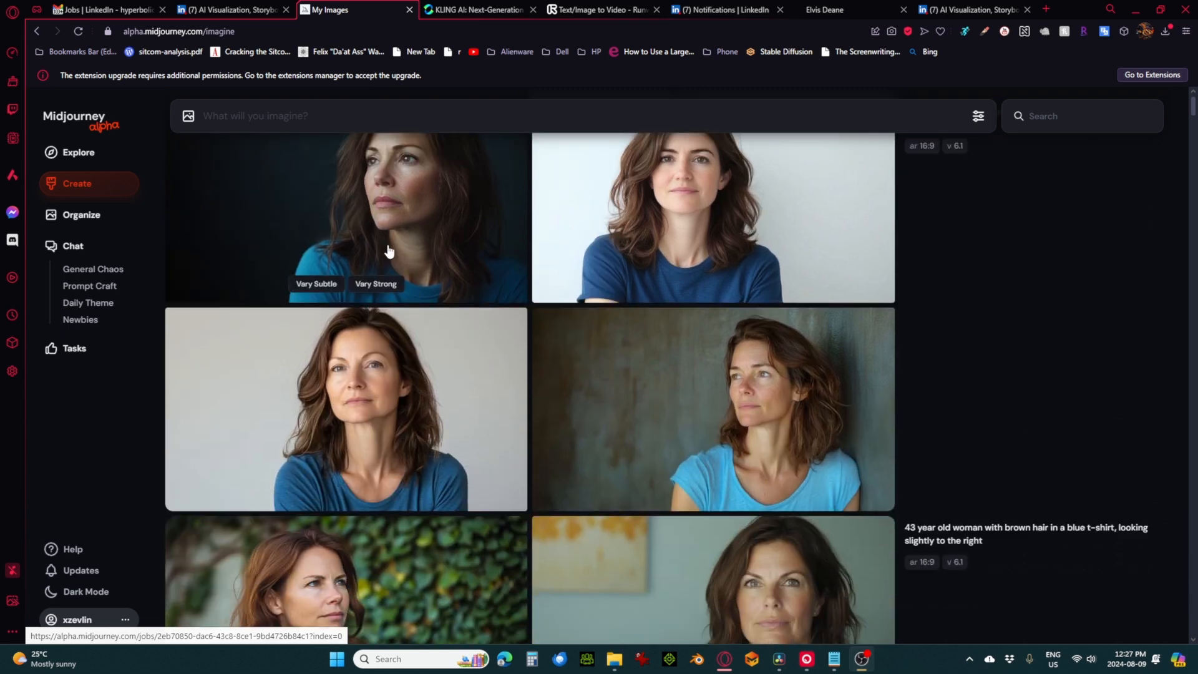
pyautogui.scroll(1, 393, 245)
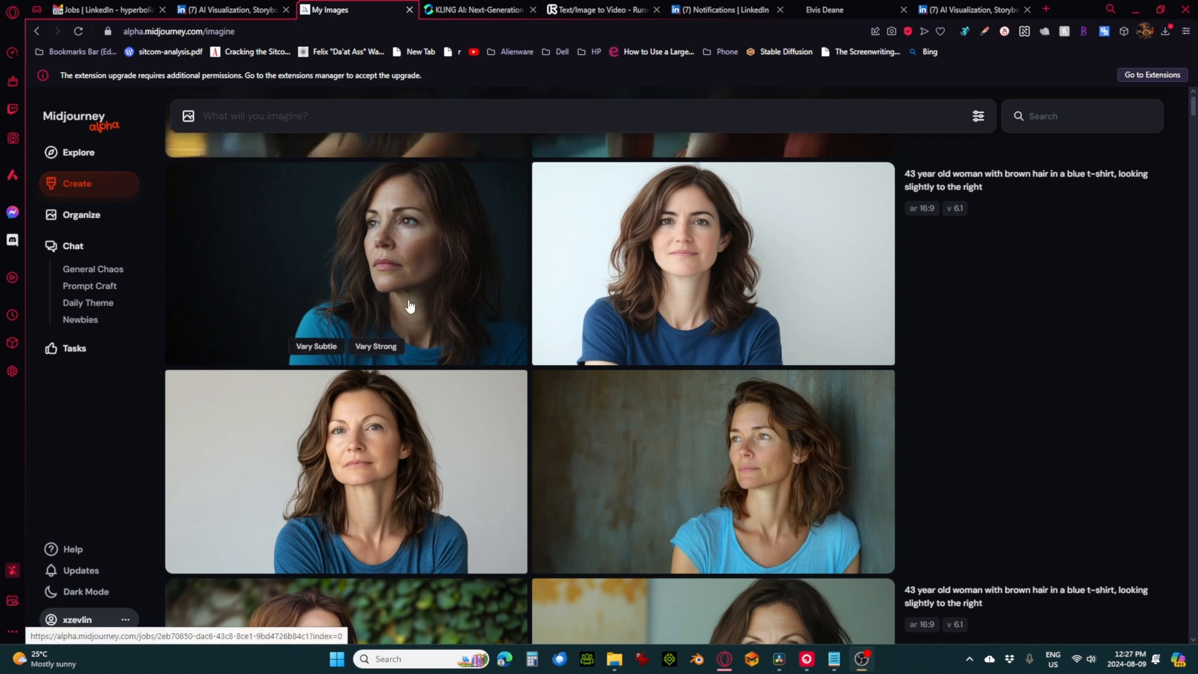
pyautogui.scroll(7, 428, 344)
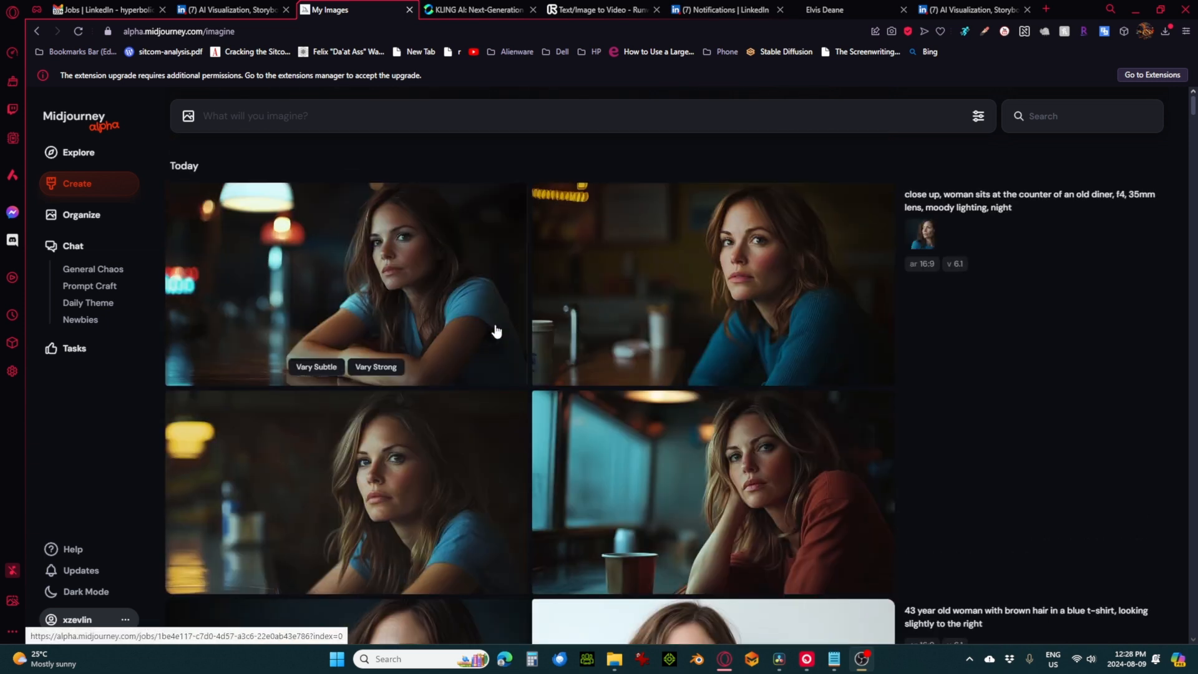
pyautogui.scroll(-3, 497, 331)
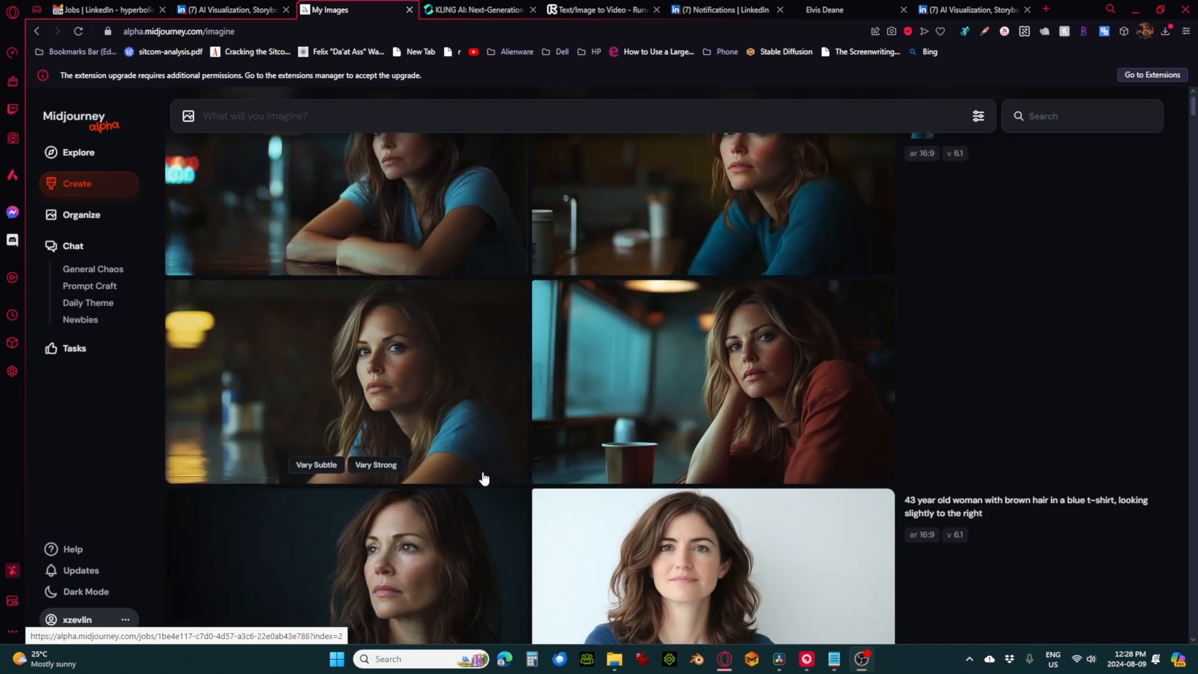
pyautogui.scroll(3, 482, 472)
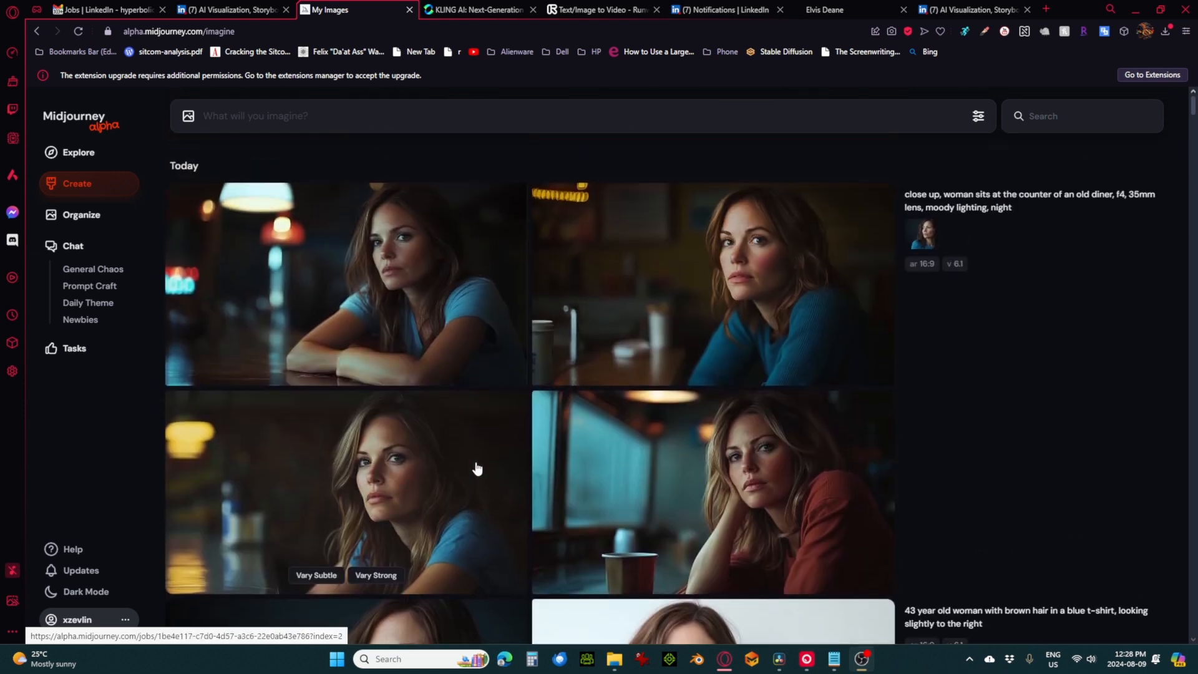
pyautogui.scroll(-4, 477, 468)
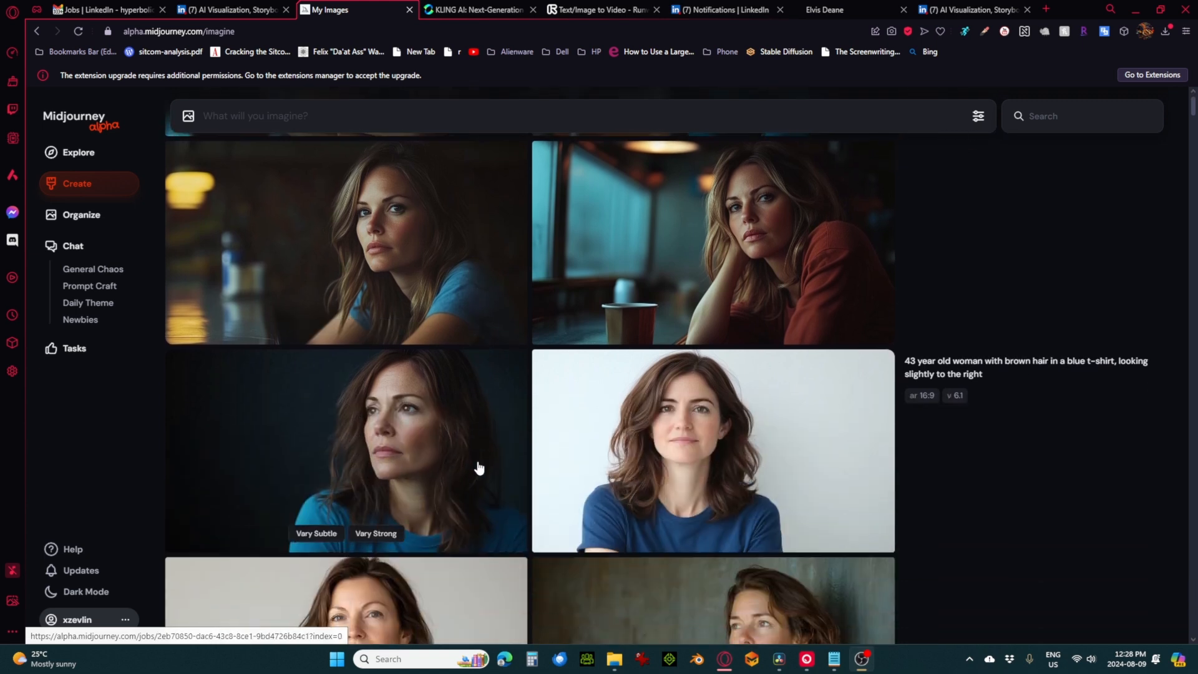
pyautogui.scroll(4, 480, 469)
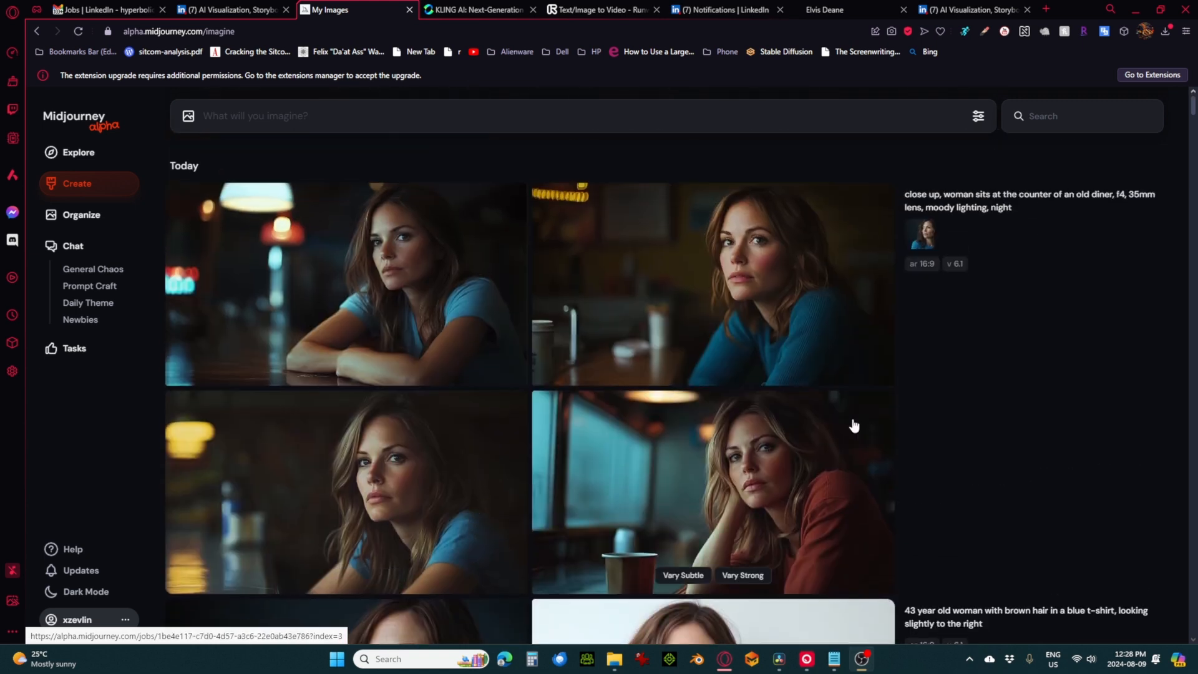
# Reuse the prompt "close up, woman sits at the counter of an old diner, f4, 35mm lens, moody lighting, night" with her portrait as character reference and generate
pyautogui.click(947, 197)
pyautogui.click(923, 234)
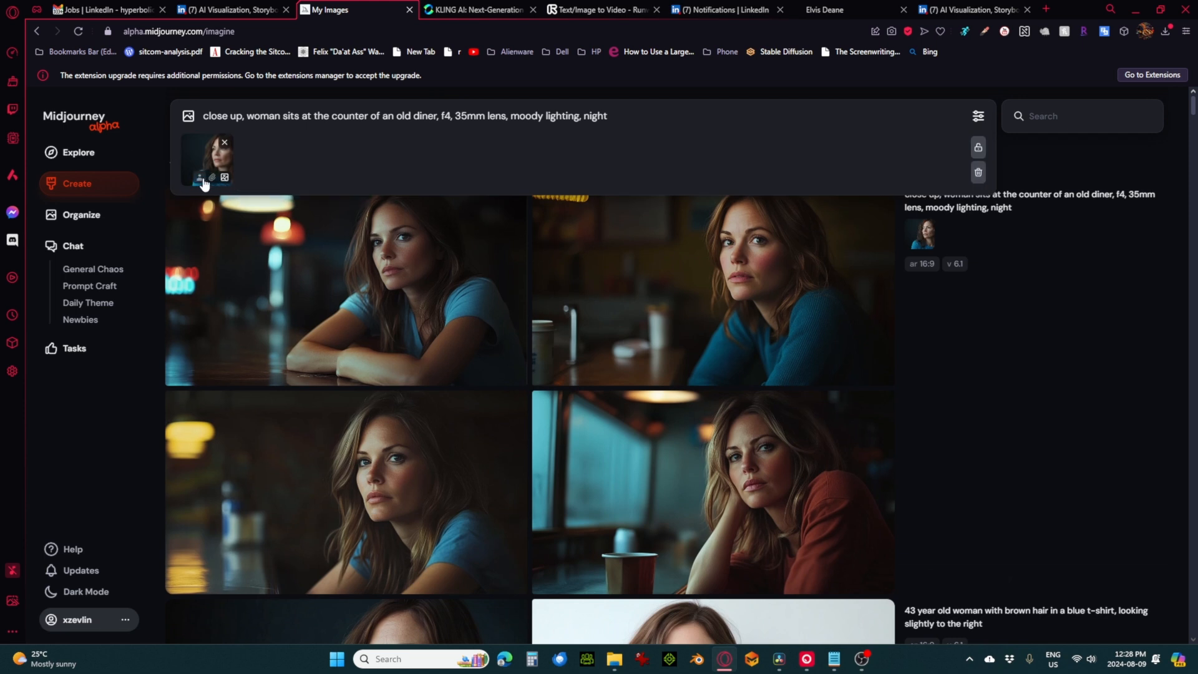
pyautogui.click(200, 179)
pyautogui.press('Return')
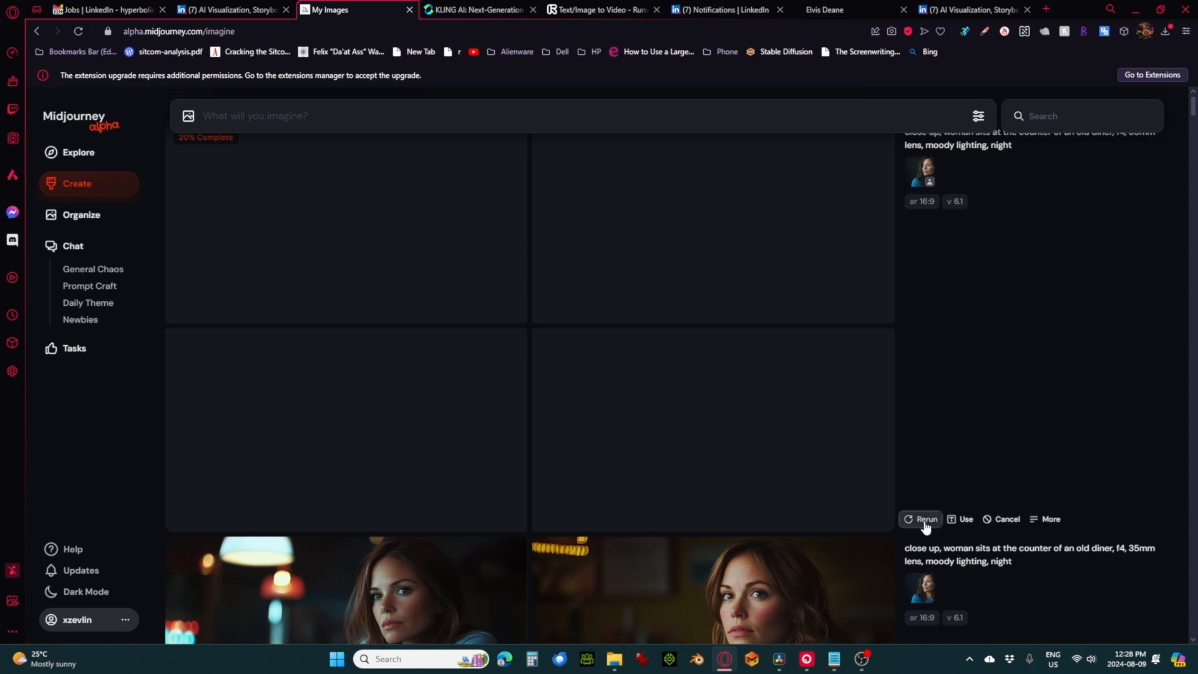
# Examine the new character-referenced diner generations of the woman against the earlier set for likeness, clothing and lighting
pyautogui.scroll(-6, 915, 455)
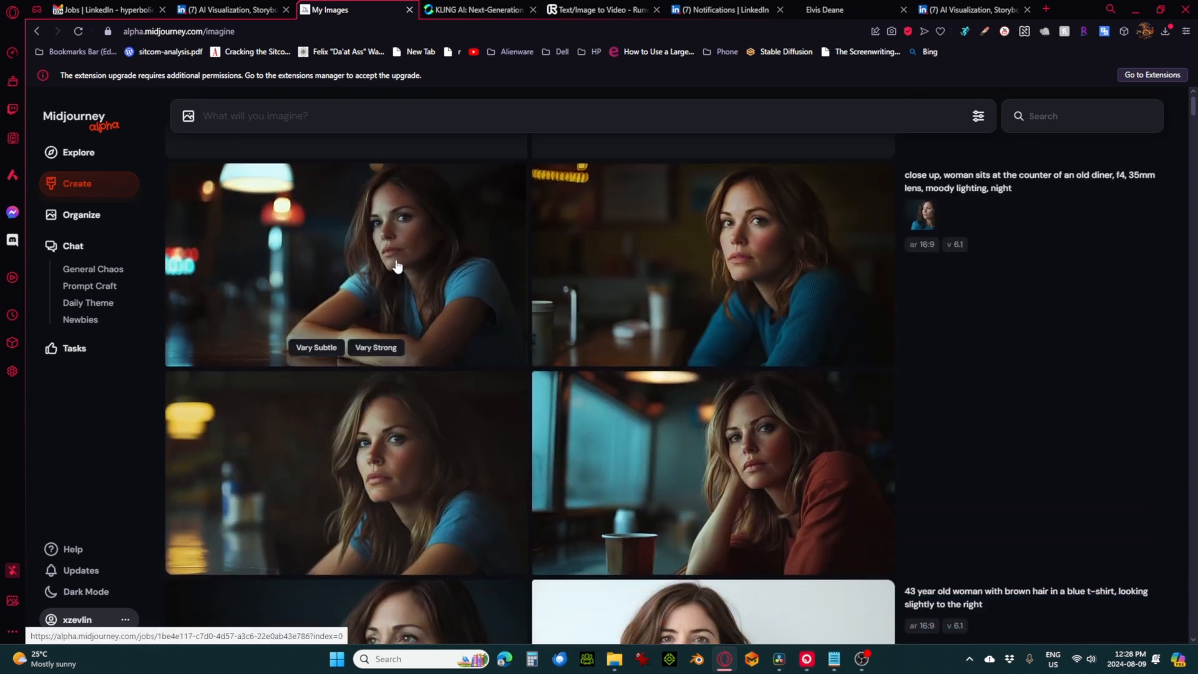
pyautogui.scroll(-2, 482, 420)
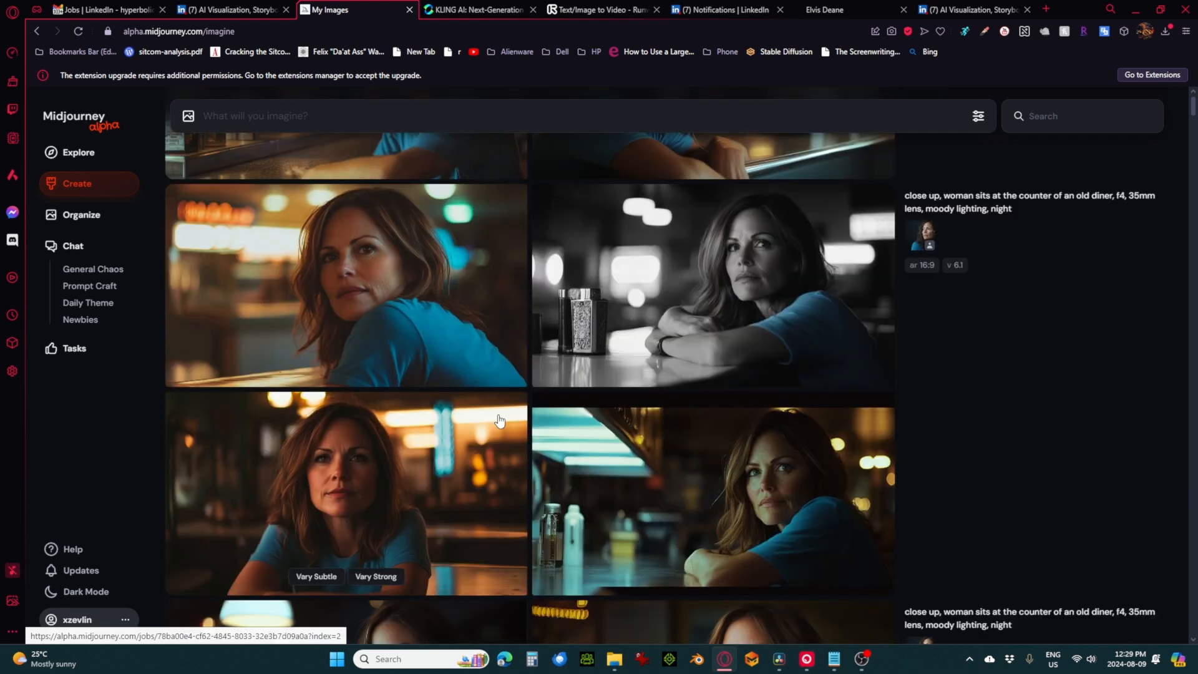
pyautogui.scroll(4, 620, 430)
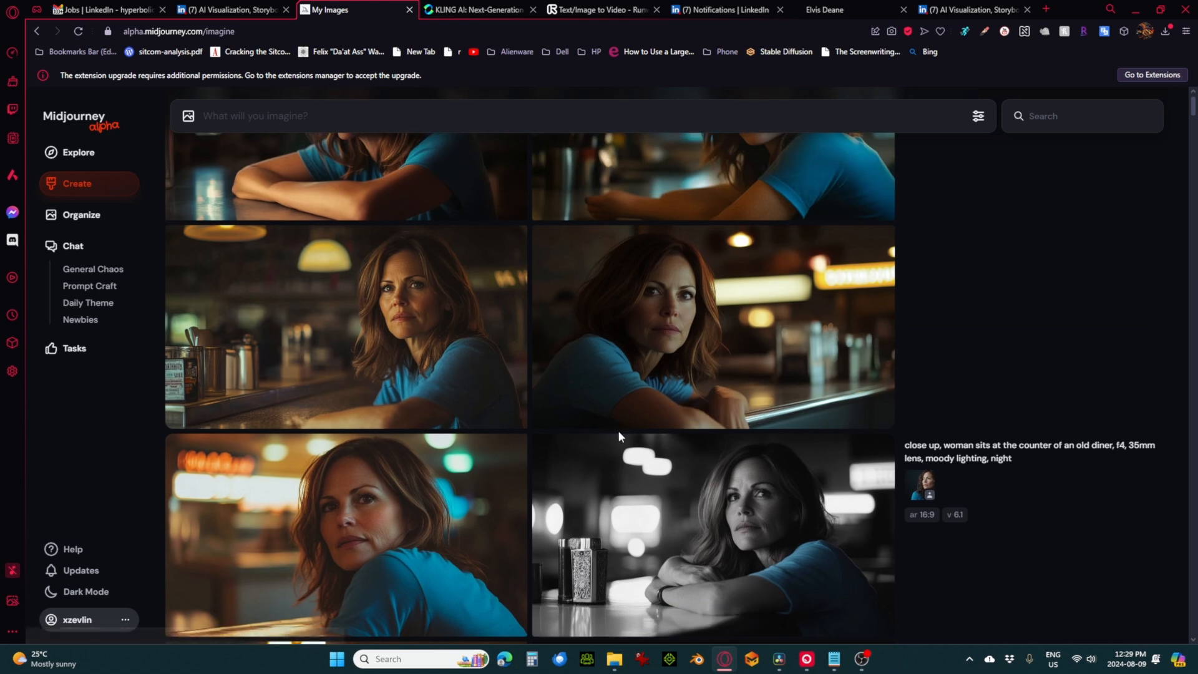
pyautogui.scroll(2, 620, 432)
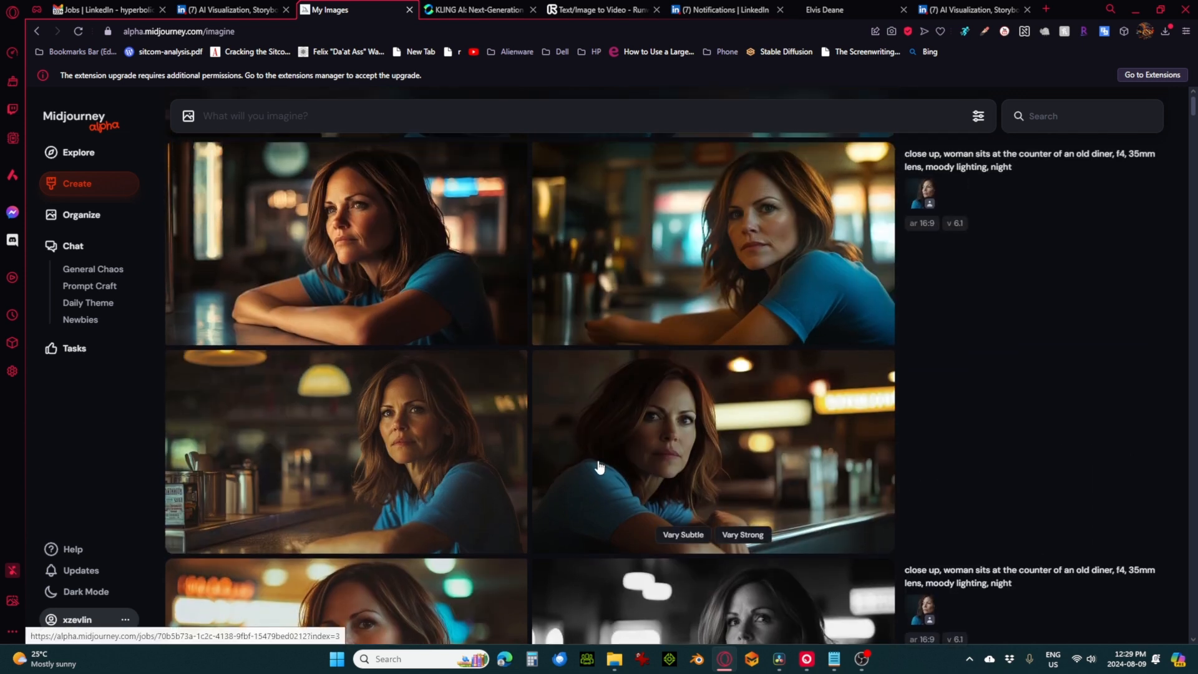
pyautogui.scroll(1, 599, 467)
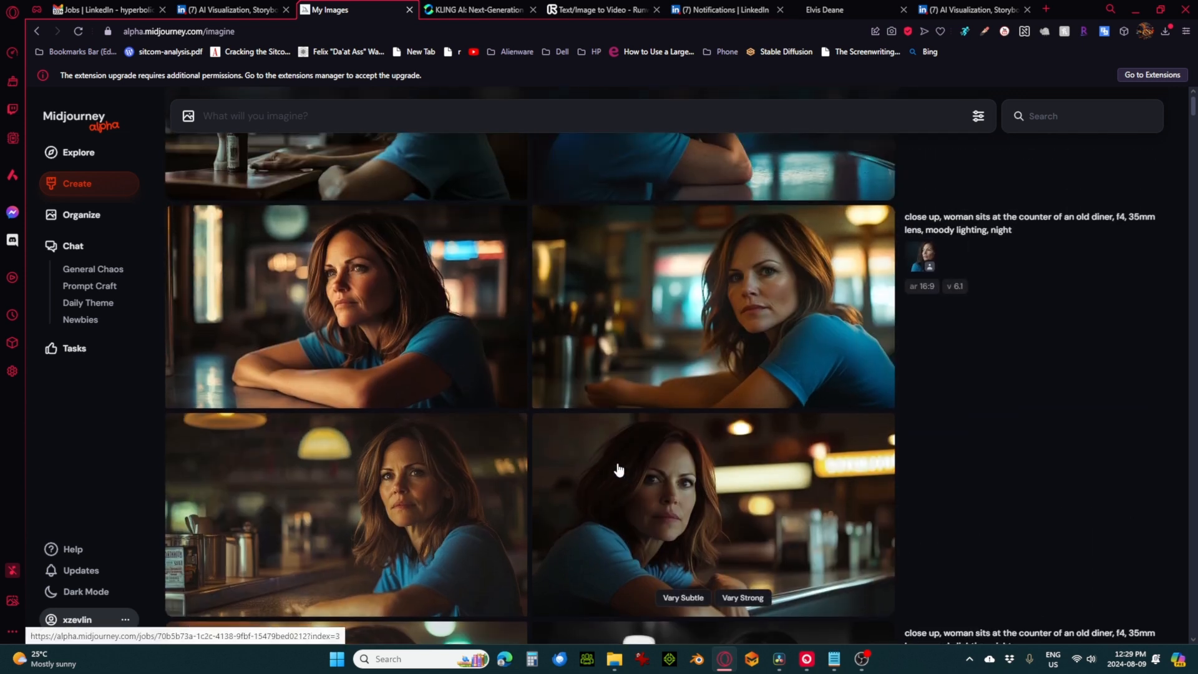
pyautogui.scroll(5, 621, 474)
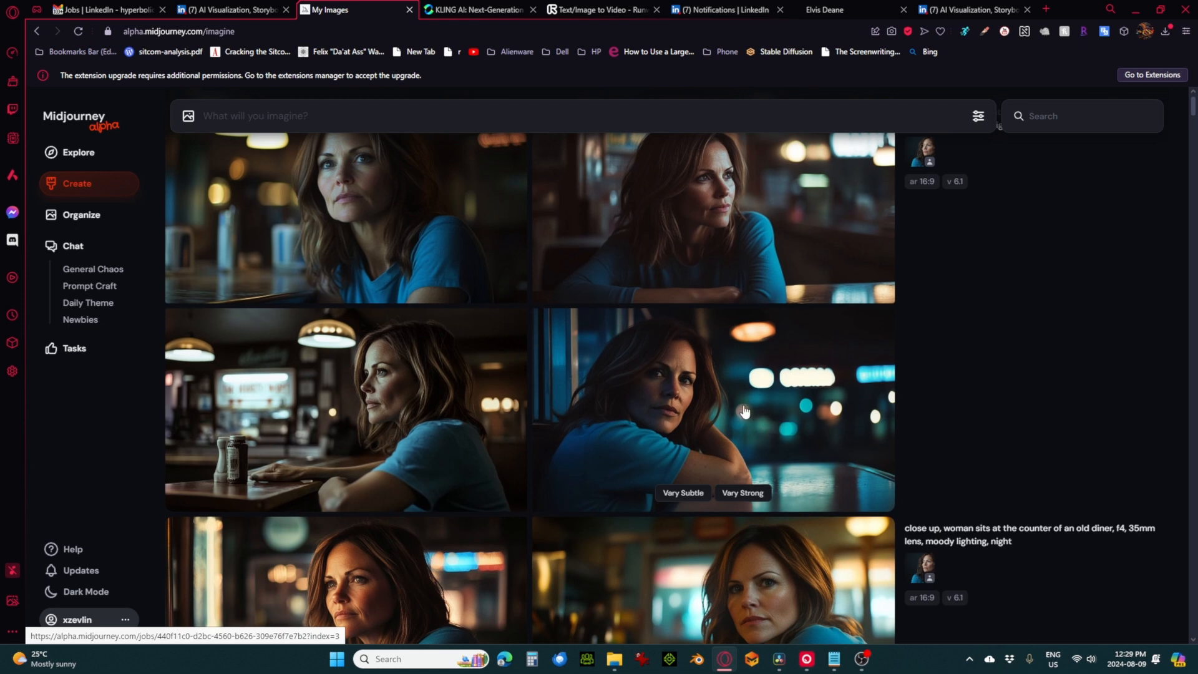
pyautogui.scroll(1, 754, 425)
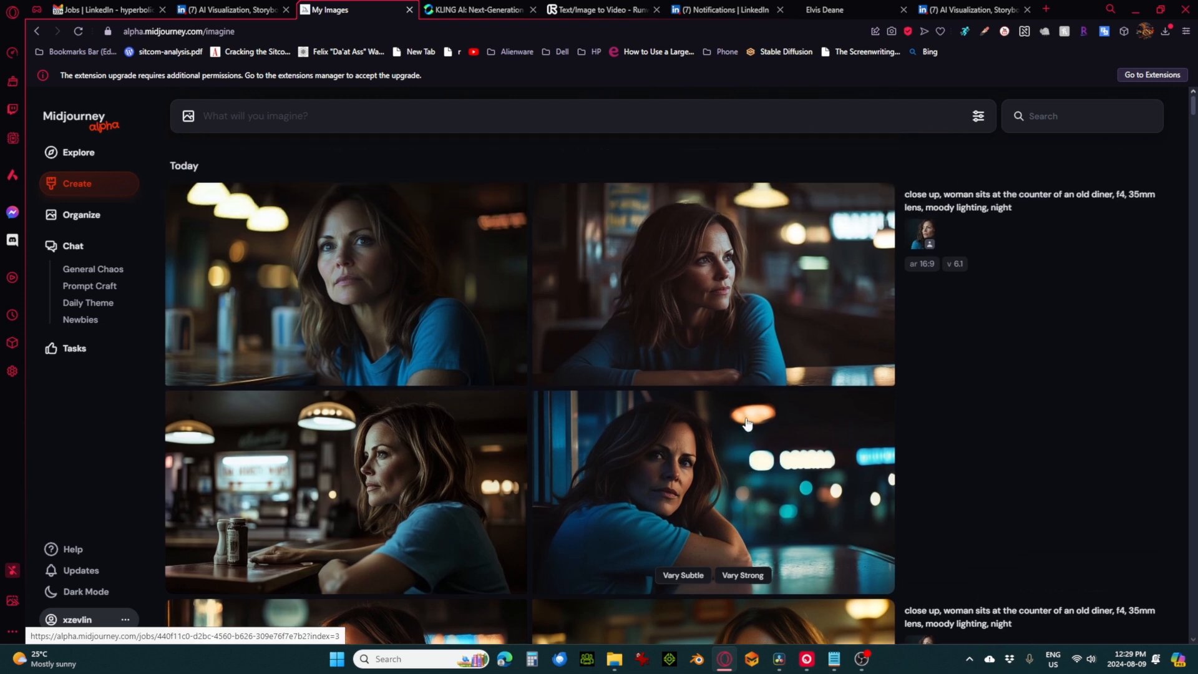
pyautogui.scroll(-1, 751, 427)
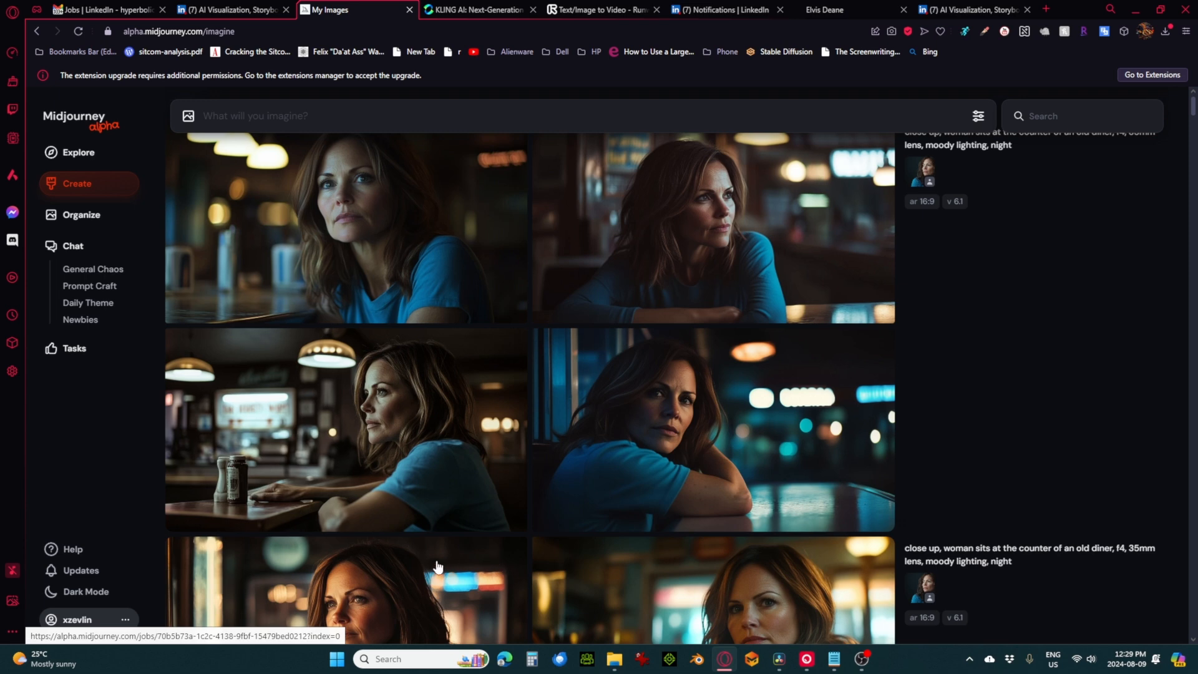
# Find the earlier upscaled close-up of the man with folded arms at the diner counter
pyautogui.scroll(-5, 546, 491)
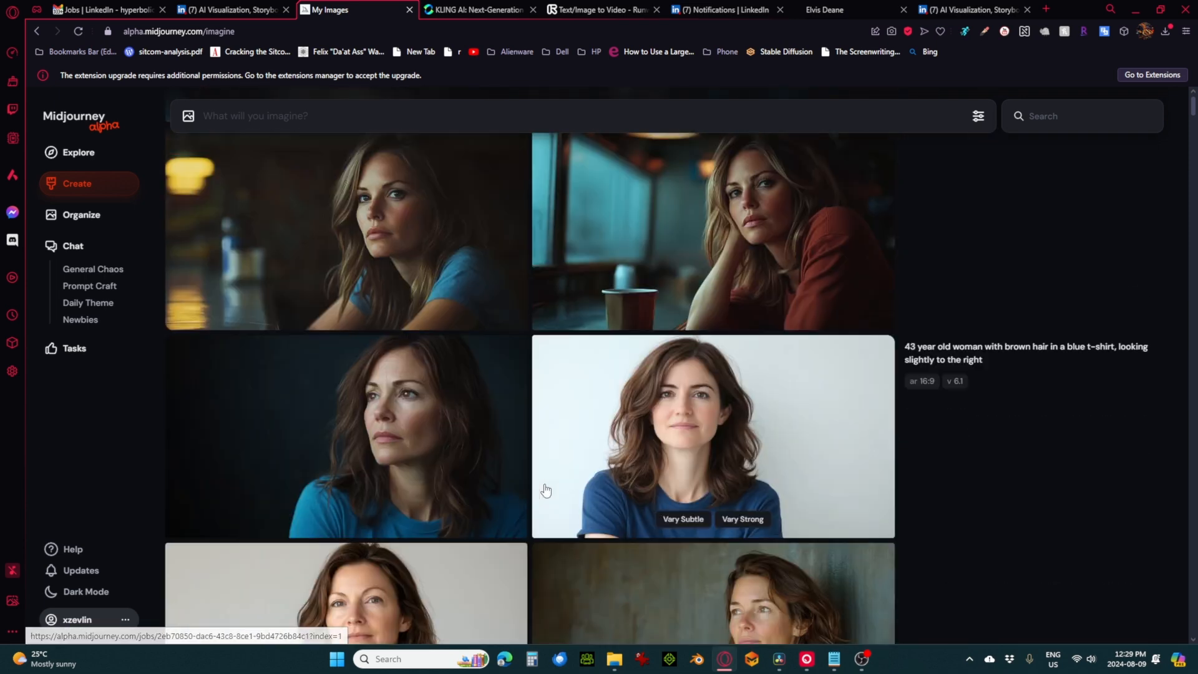
pyautogui.scroll(-20, 543, 491)
pyautogui.scroll(3, 515, 491)
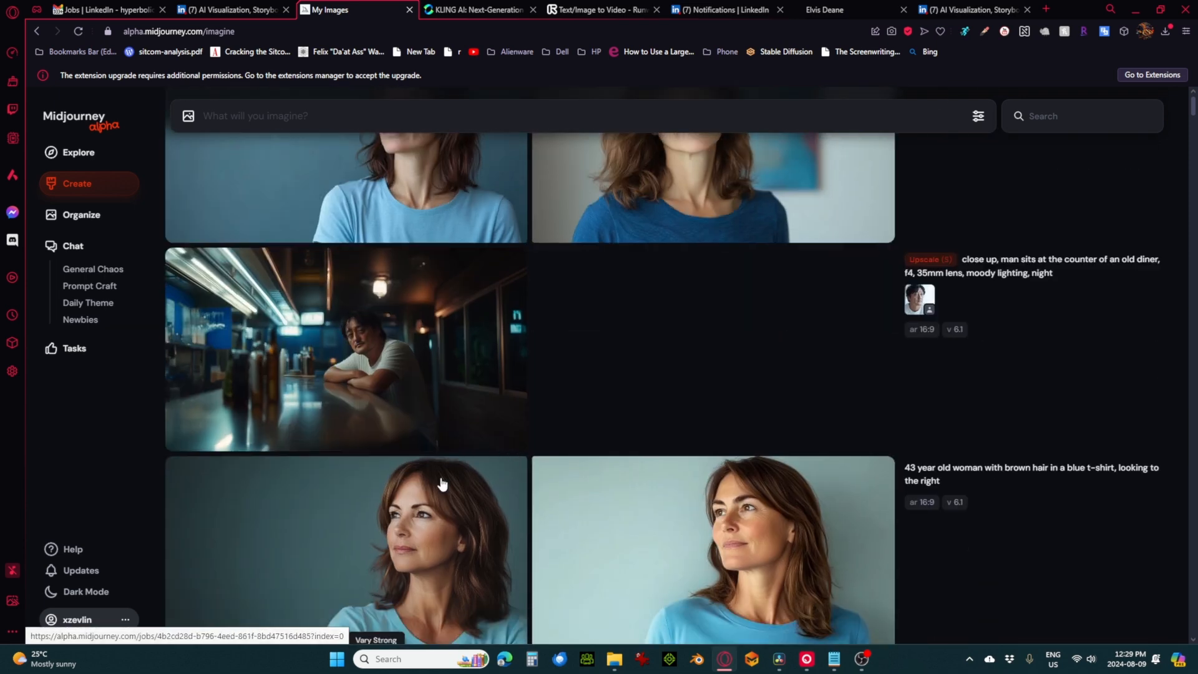
pyautogui.scroll(-10, 442, 482)
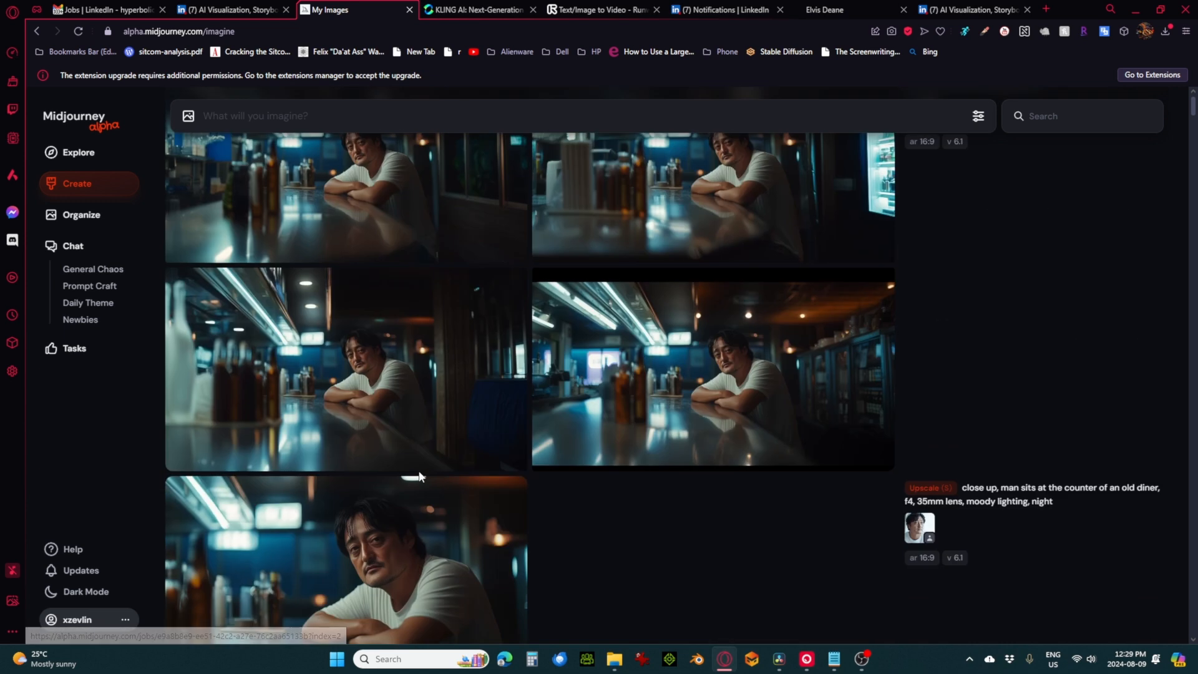
pyautogui.scroll(-5, 419, 477)
pyautogui.scroll(1, 382, 300)
pyautogui.rightClick(382, 295)
pyautogui.moveTo(429, 376)
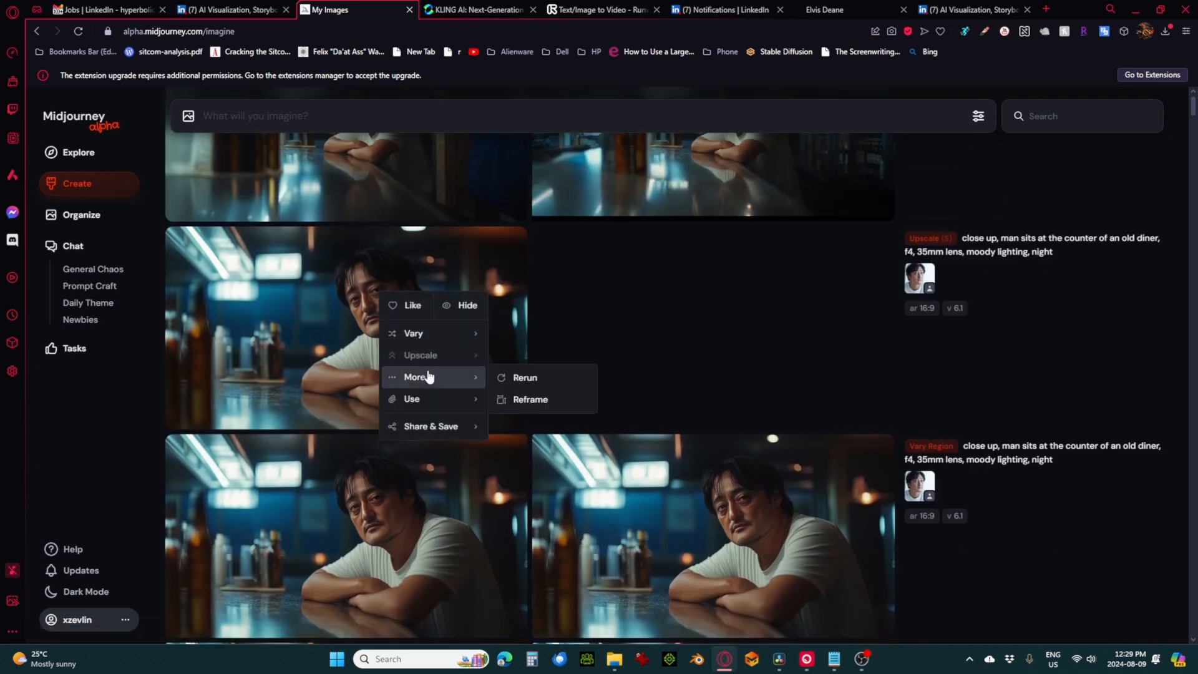
pyautogui.click(704, 289)
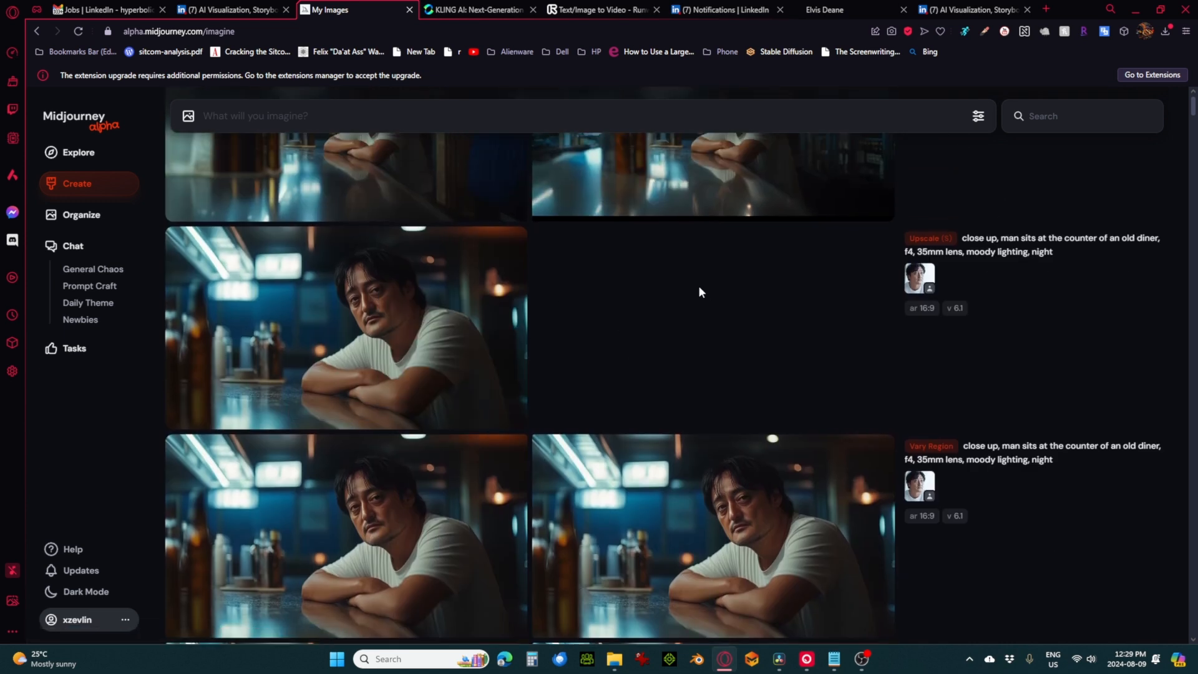
# Capture a screenshot of the man's upscaled diner close-up and paste it into IrfanView
pyautogui.press('super+shift+s')
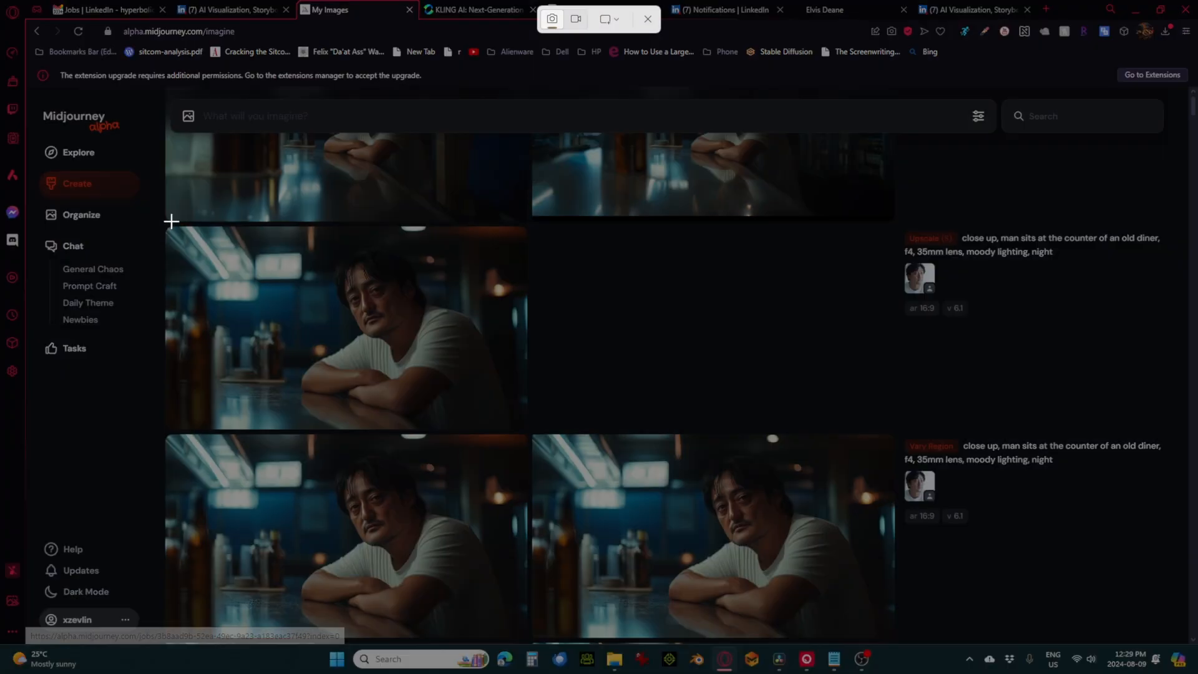
pyautogui.moveTo(166, 227); pyautogui.dragTo(527, 433)
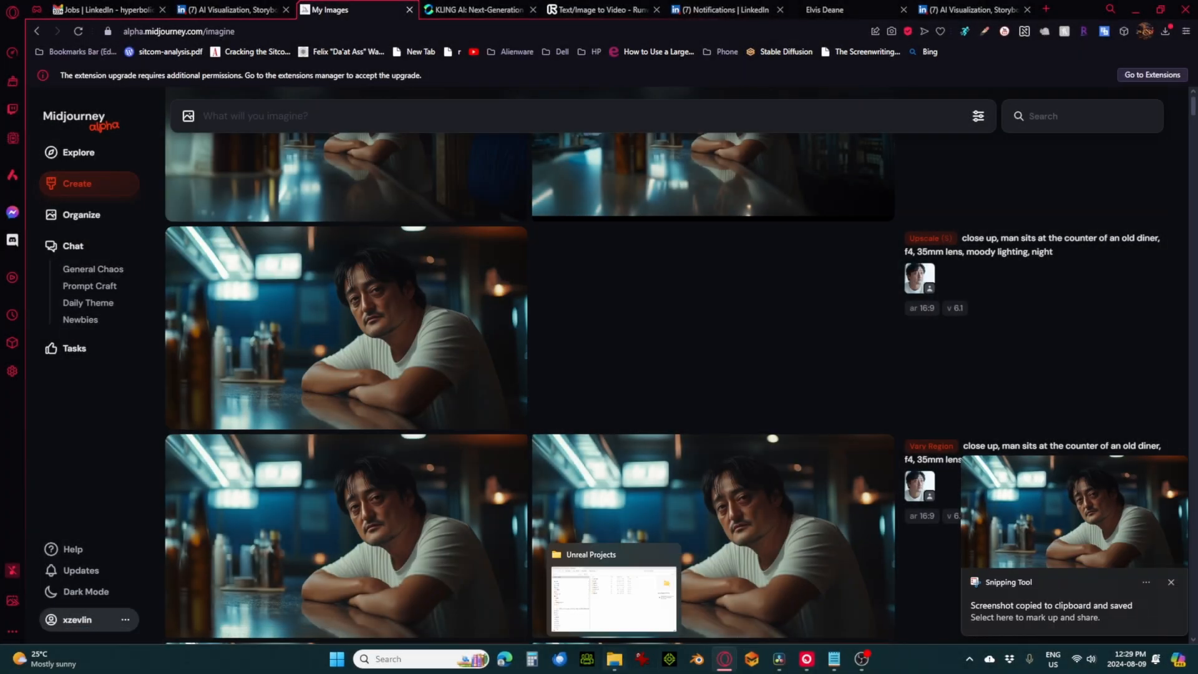
pyautogui.click(641, 658)
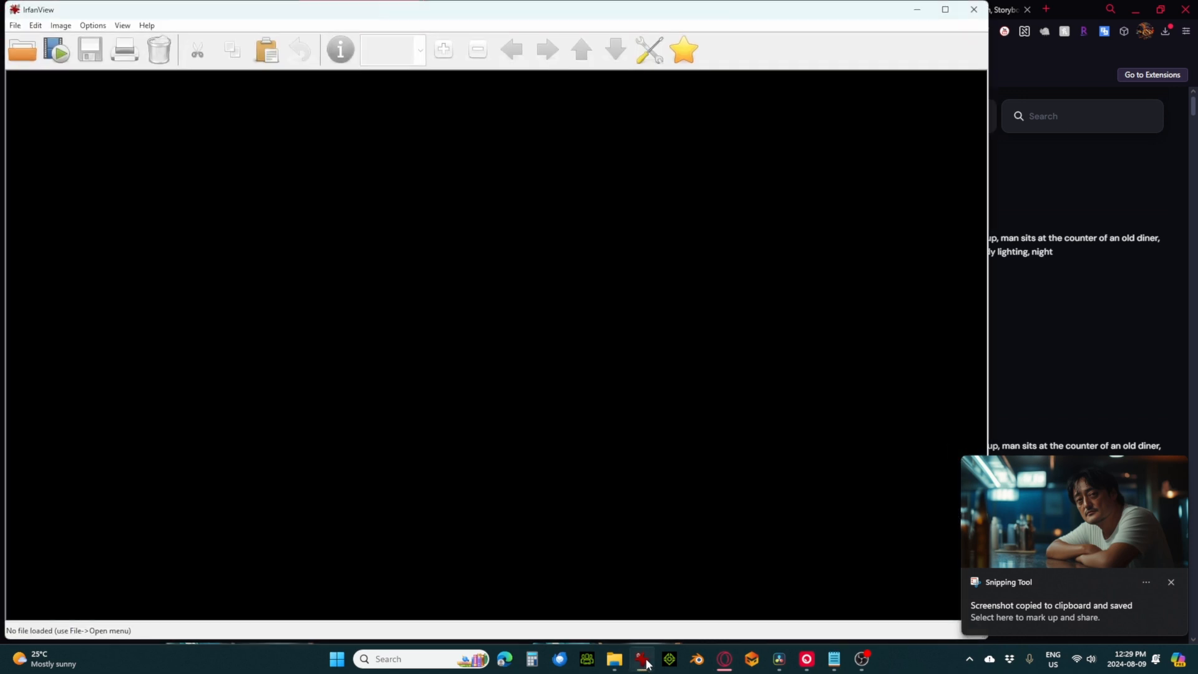
pyautogui.hotkey('ctrl', 'v')
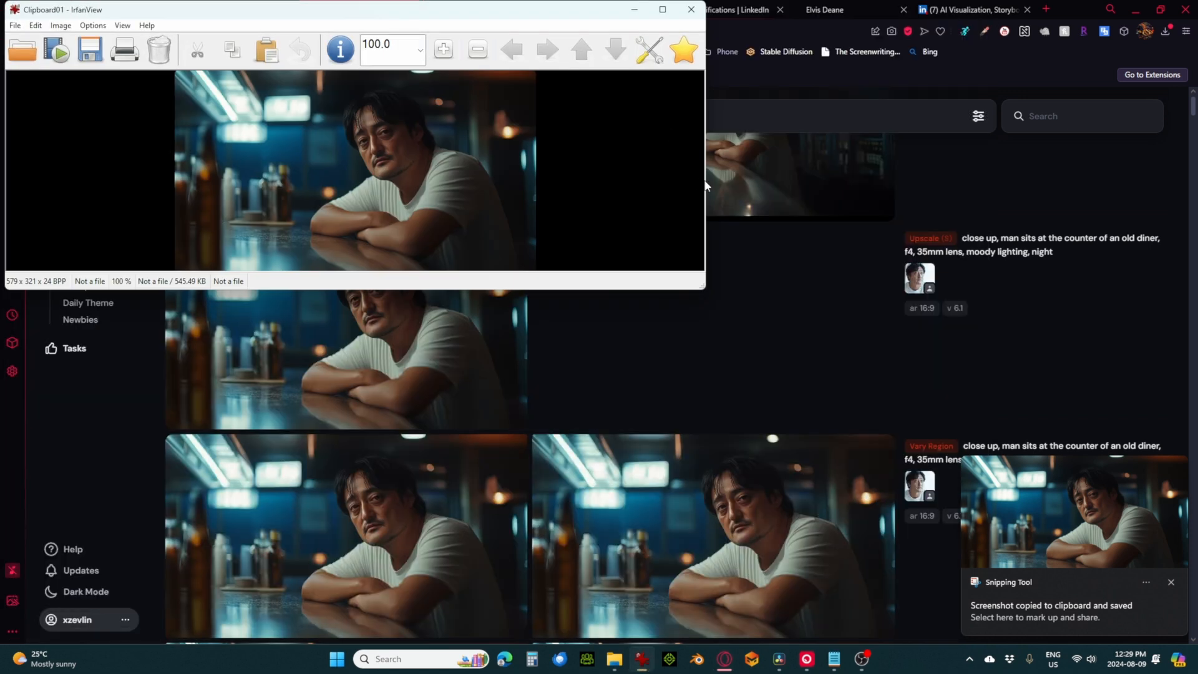
# Narrow the IrfanView window to fit the man's image and place it beside the generated woman images for reference
pyautogui.moveTo(706, 185); pyautogui.dragTo(375, 187)
pyautogui.scroll(20, 702, 347)
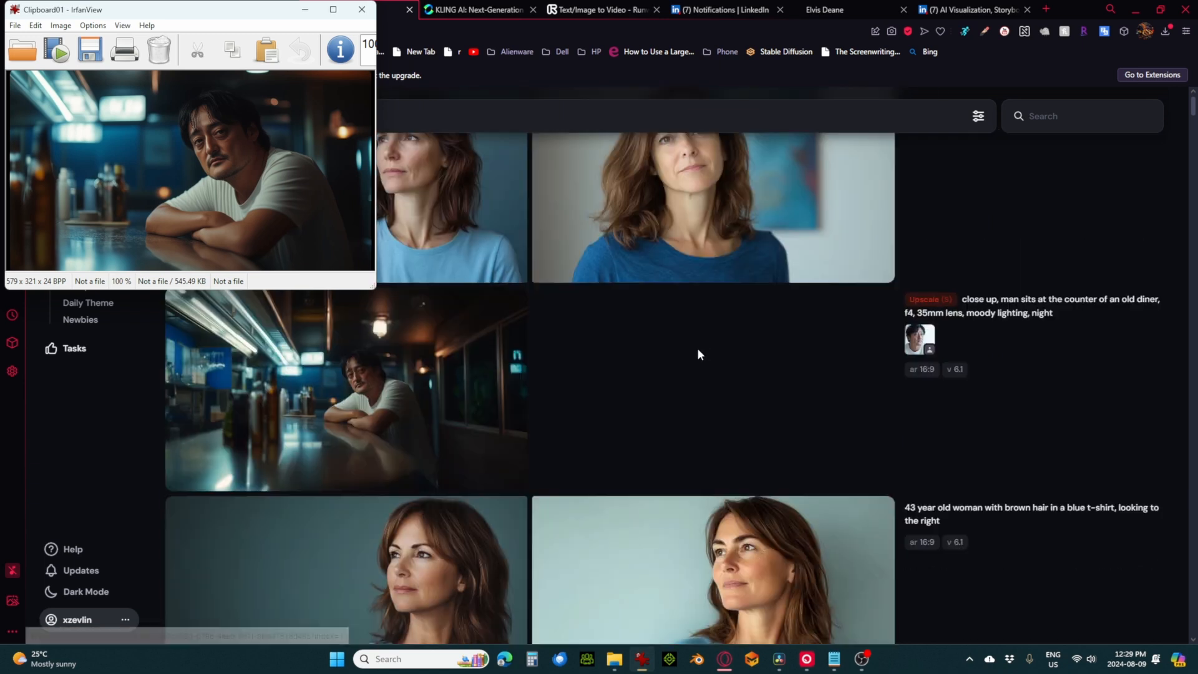
pyautogui.scroll(3, 705, 355)
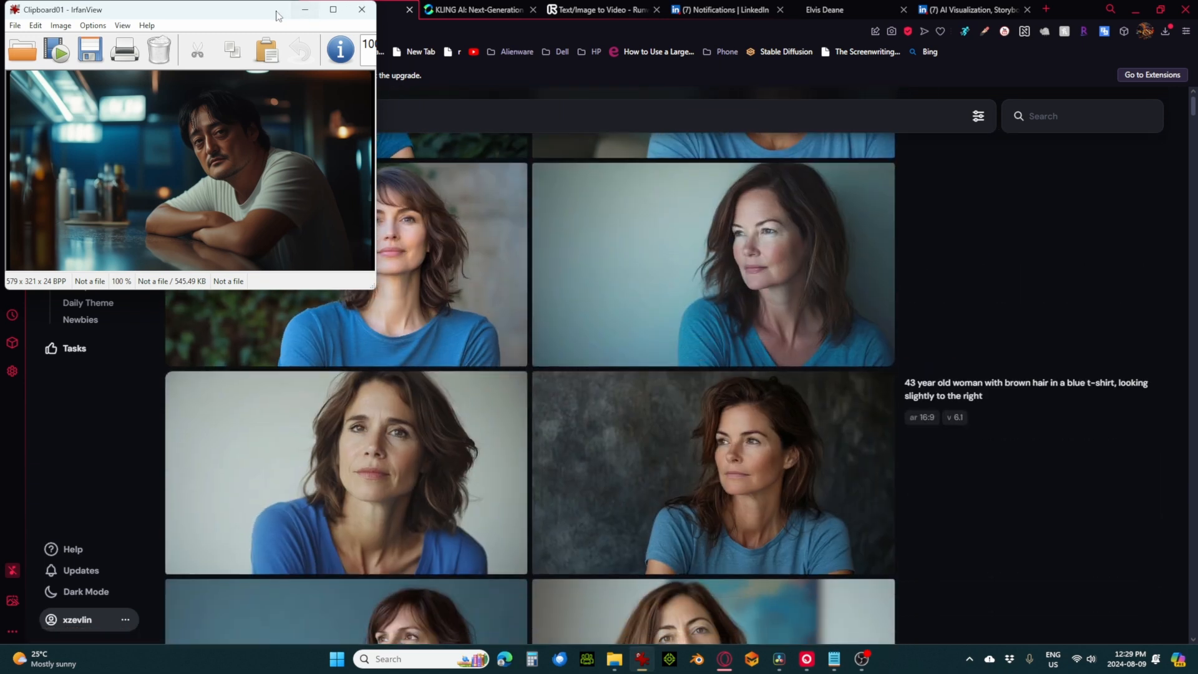
pyautogui.moveTo(277, 15); pyautogui.dragTo(1079, 72)
# Examine the woman's diner generations against the man's reference image for a shot with matching pose, angle and lighting
pyautogui.scroll(8, 676, 316)
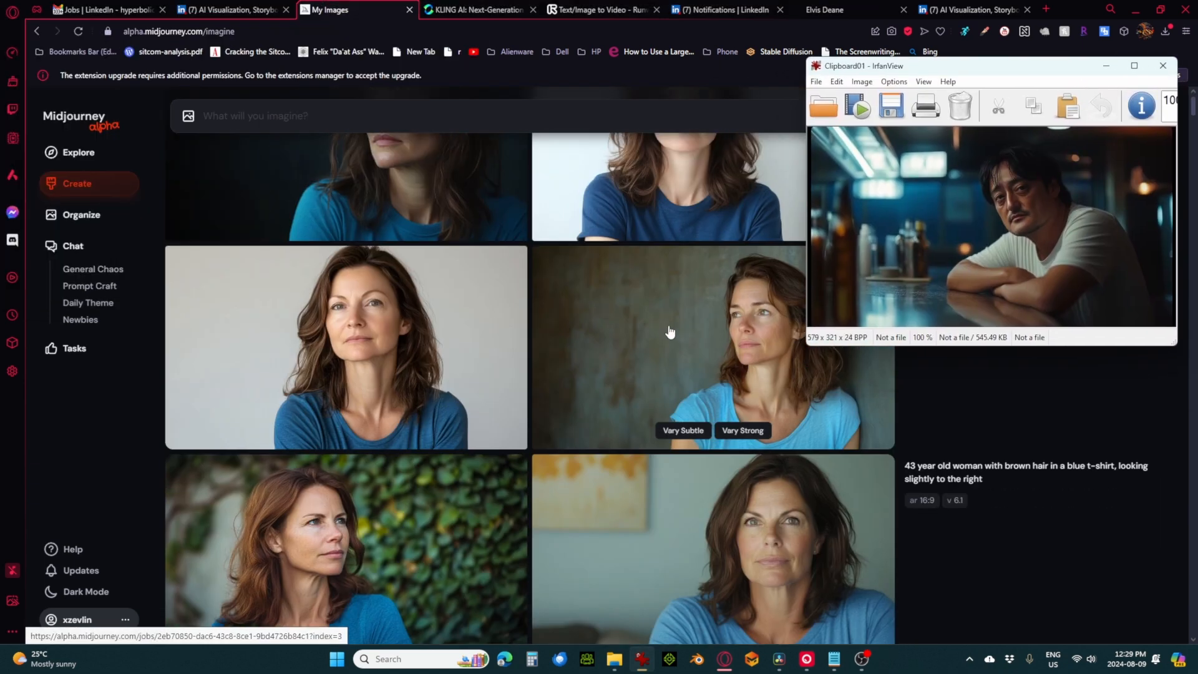
pyautogui.scroll(10, 671, 343)
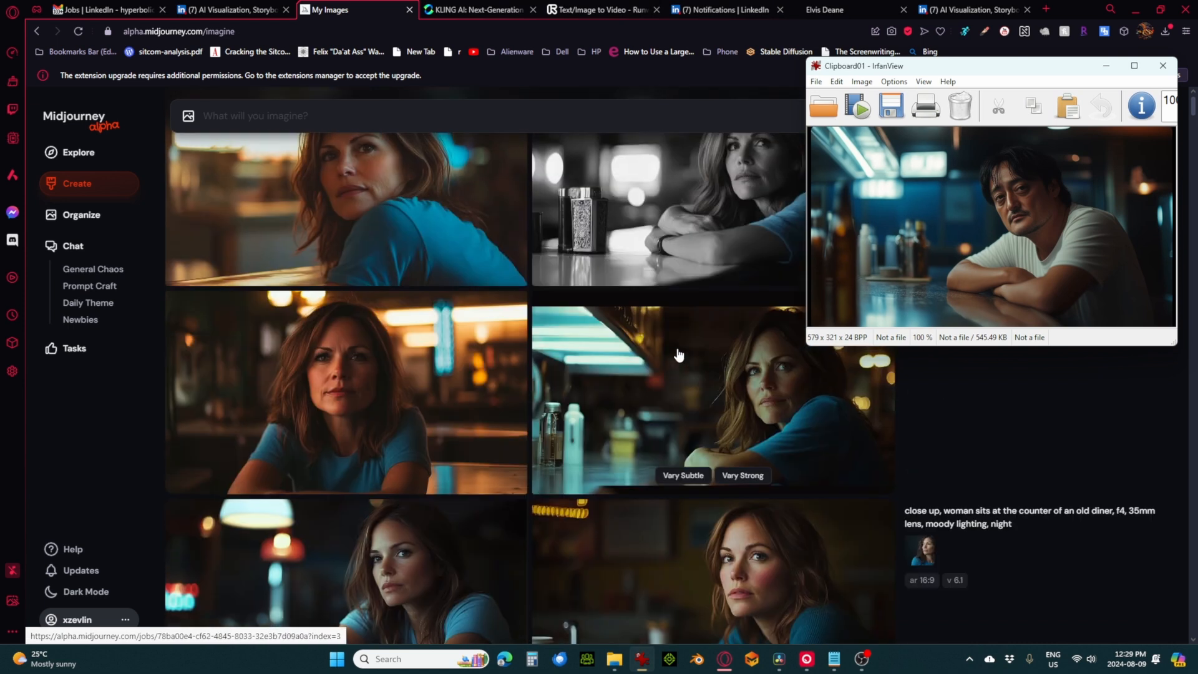
pyautogui.scroll(1, 681, 355)
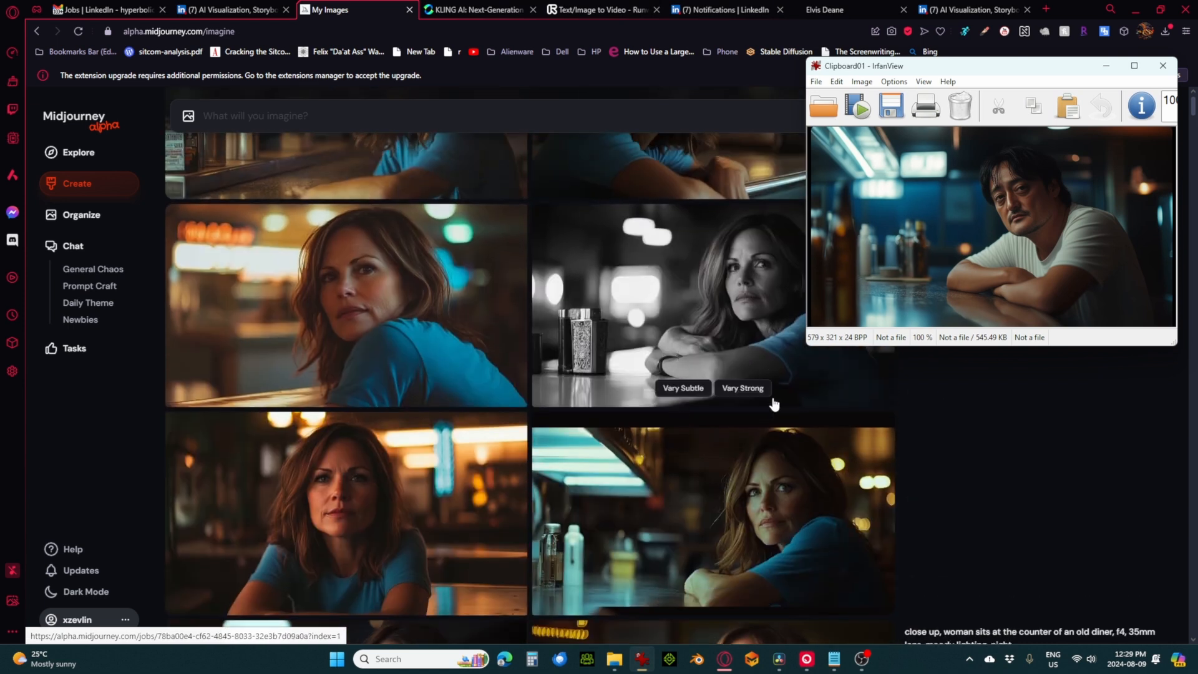
pyautogui.scroll(5, 684, 405)
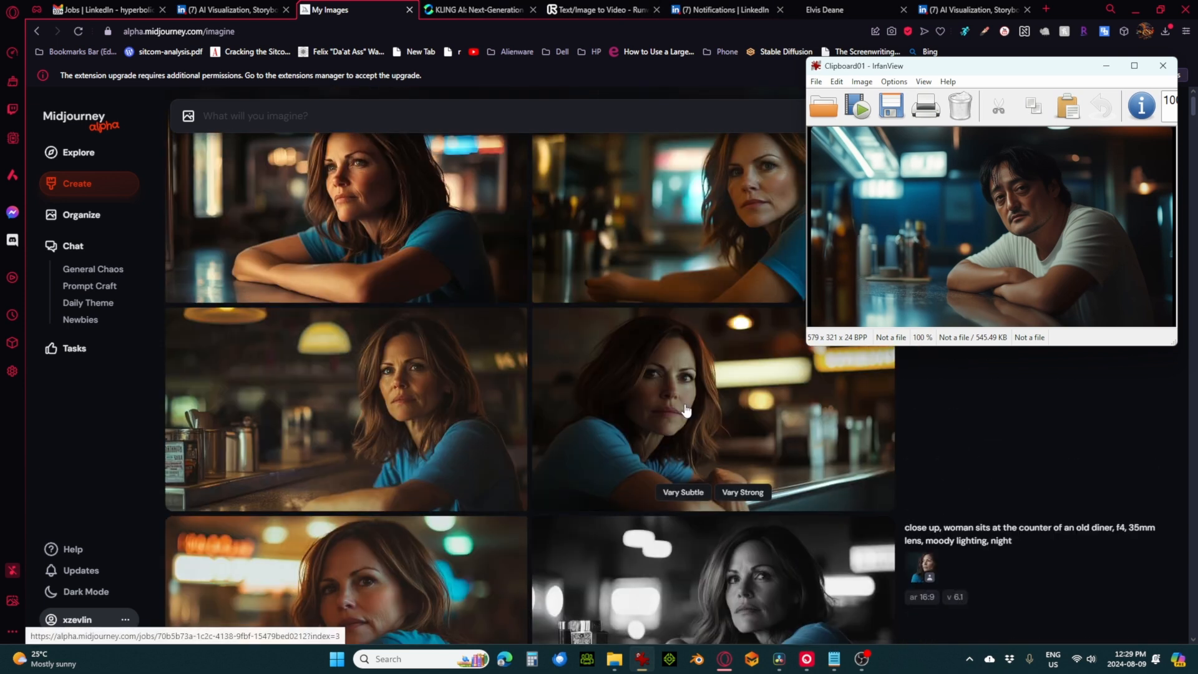
pyautogui.scroll(1, 687, 410)
pyautogui.scroll(5, 694, 409)
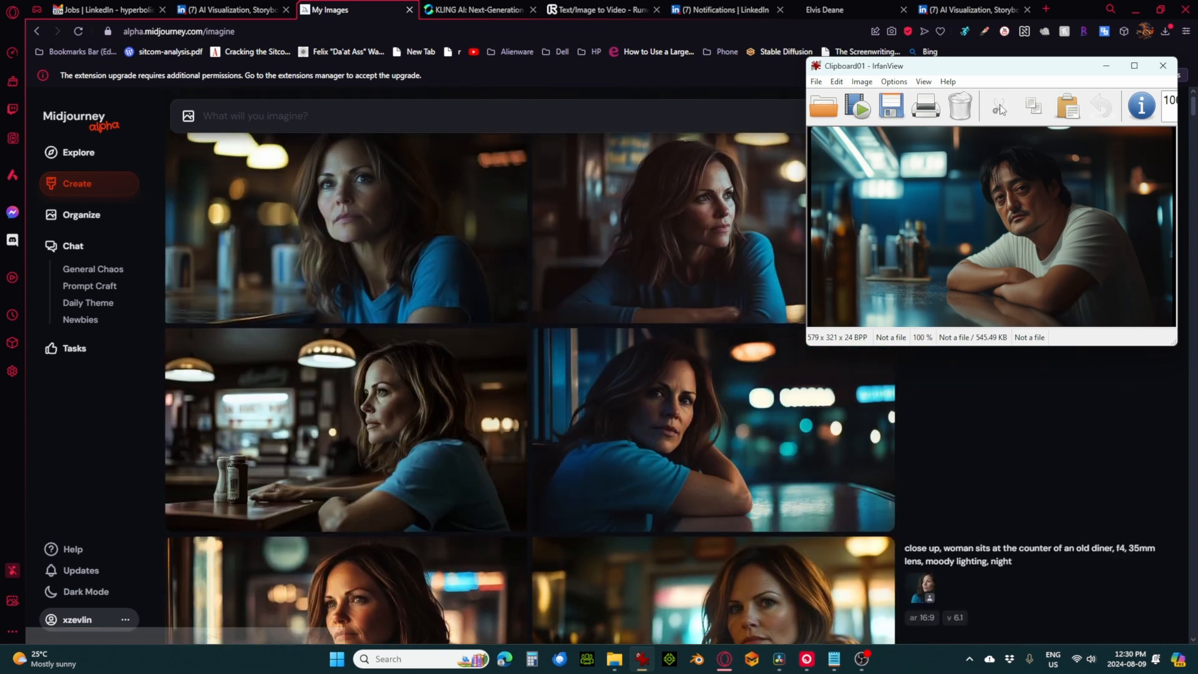
pyautogui.moveTo(993, 67); pyautogui.dragTo(1050, 262)
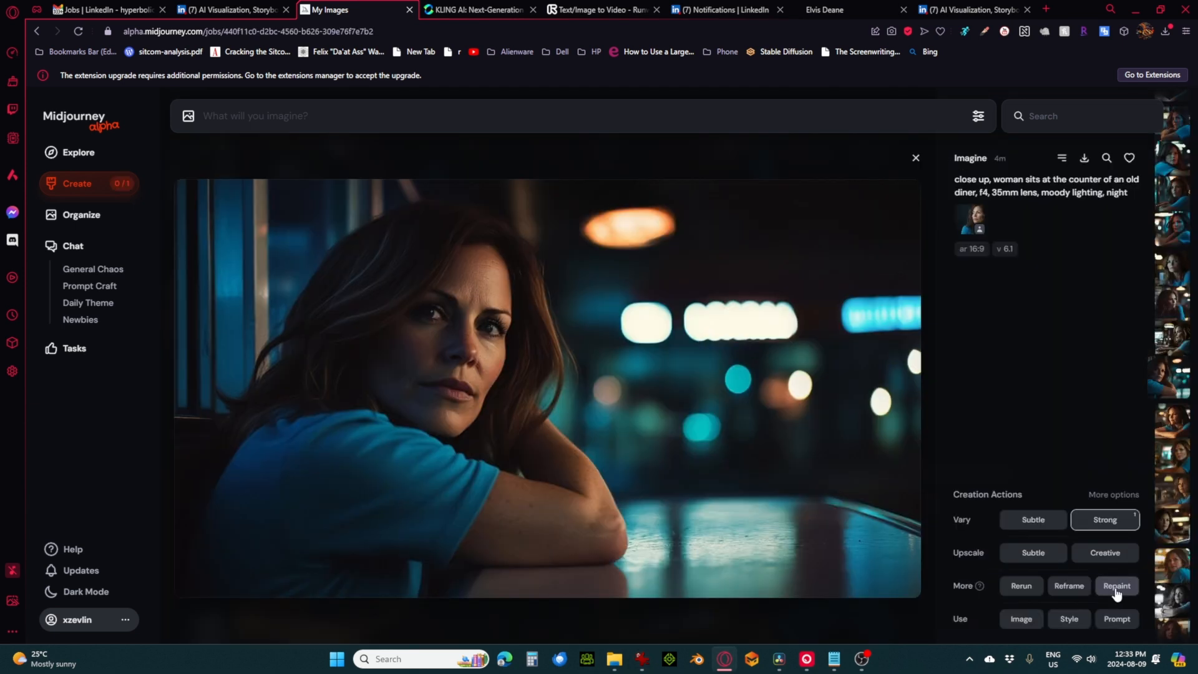
# Repaint the woman's shoulder, torso and folded arms in the blue-lit diner close-up, keeping the existing prompt
pyautogui.click(1115, 587)
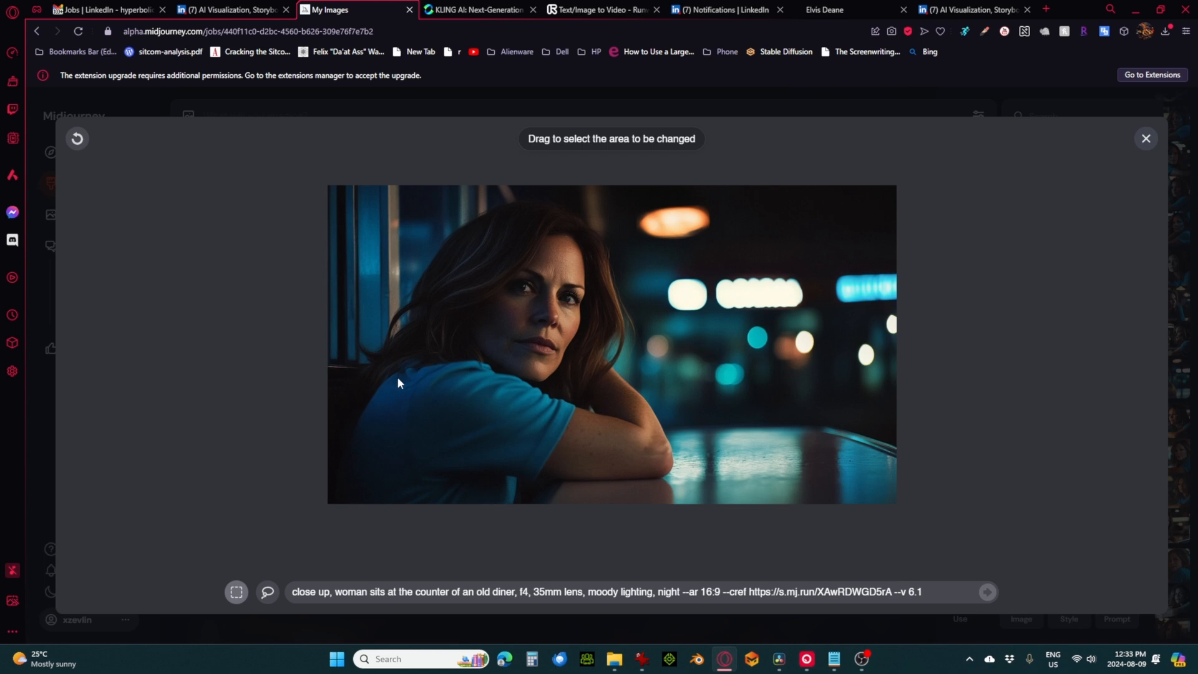
pyautogui.moveTo(402, 351)
pyautogui.mouseDown()
pyautogui.moveTo(504, 362)
pyautogui.moveTo(374, 381)
pyautogui.mouseUp()
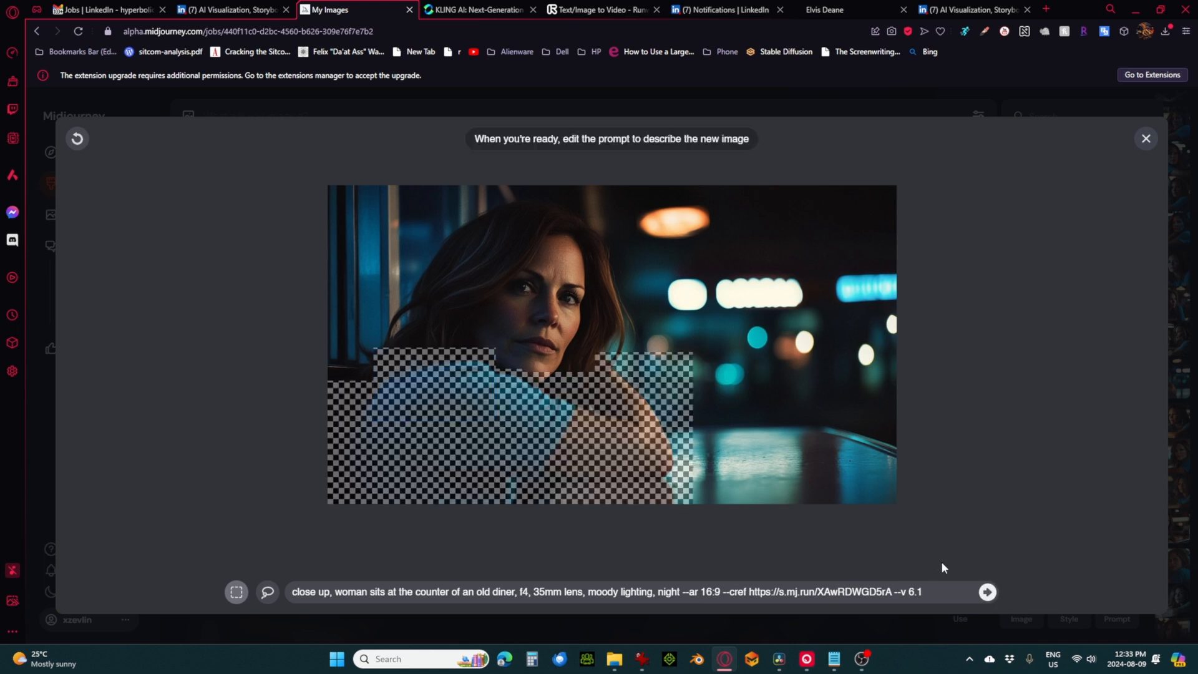
pyautogui.click(994, 594)
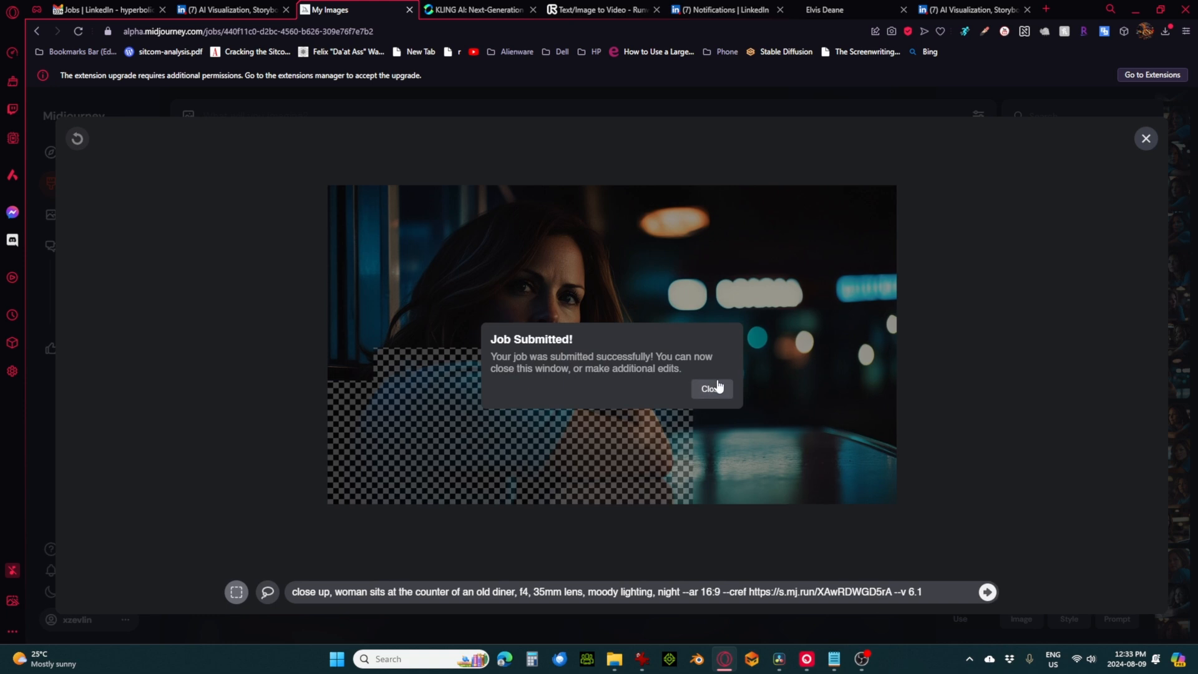
pyautogui.click(708, 387)
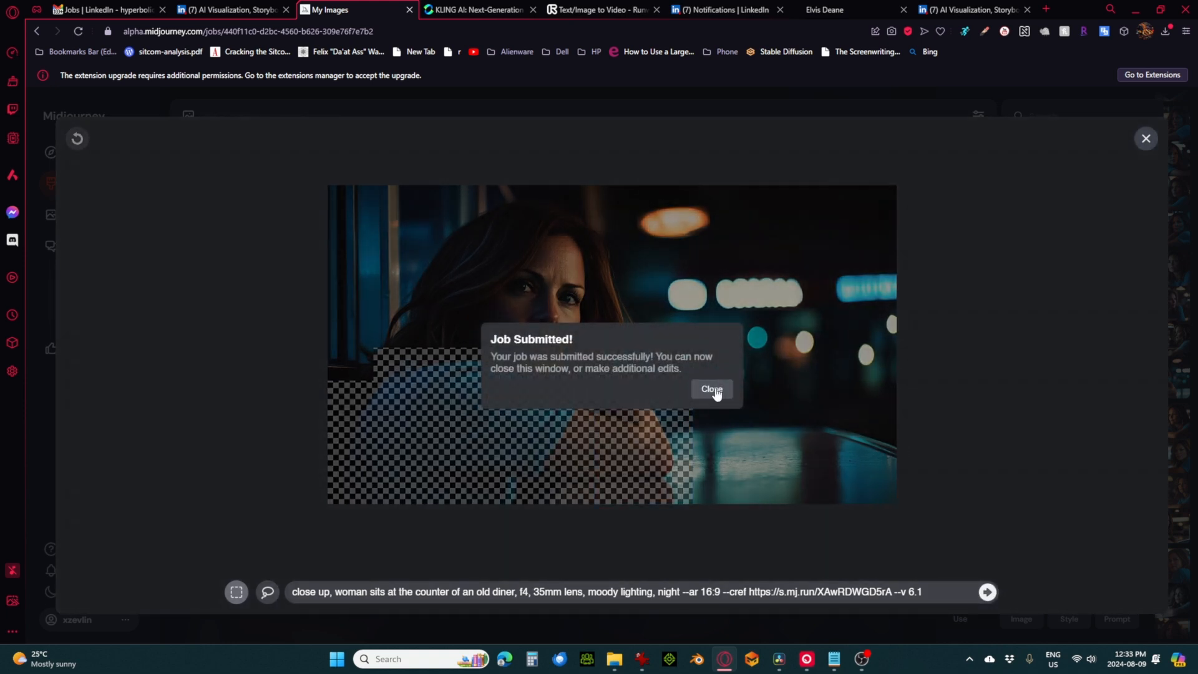
pyautogui.click(708, 389)
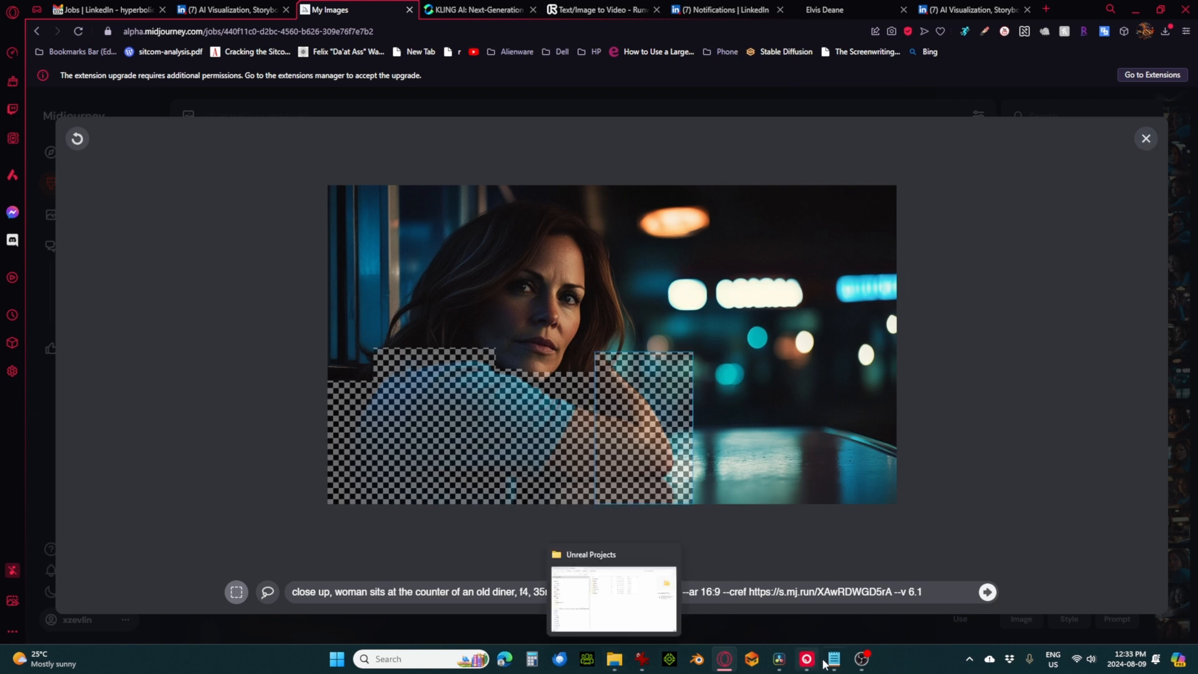
# Flip the man's reference image horizontally in IrfanView and place it beside the woman's close-up in a taller window
pyautogui.moveTo(805, 662)
pyautogui.click(641, 659)
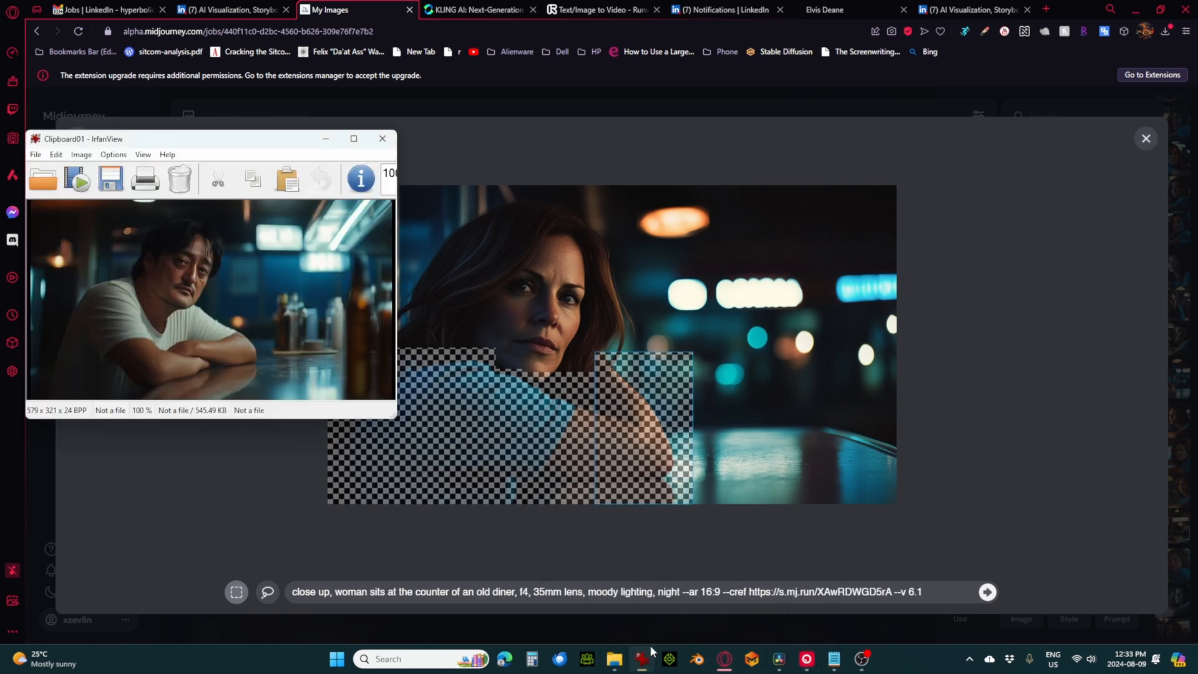
pyautogui.moveTo(226, 133); pyautogui.dragTo(588, 141)
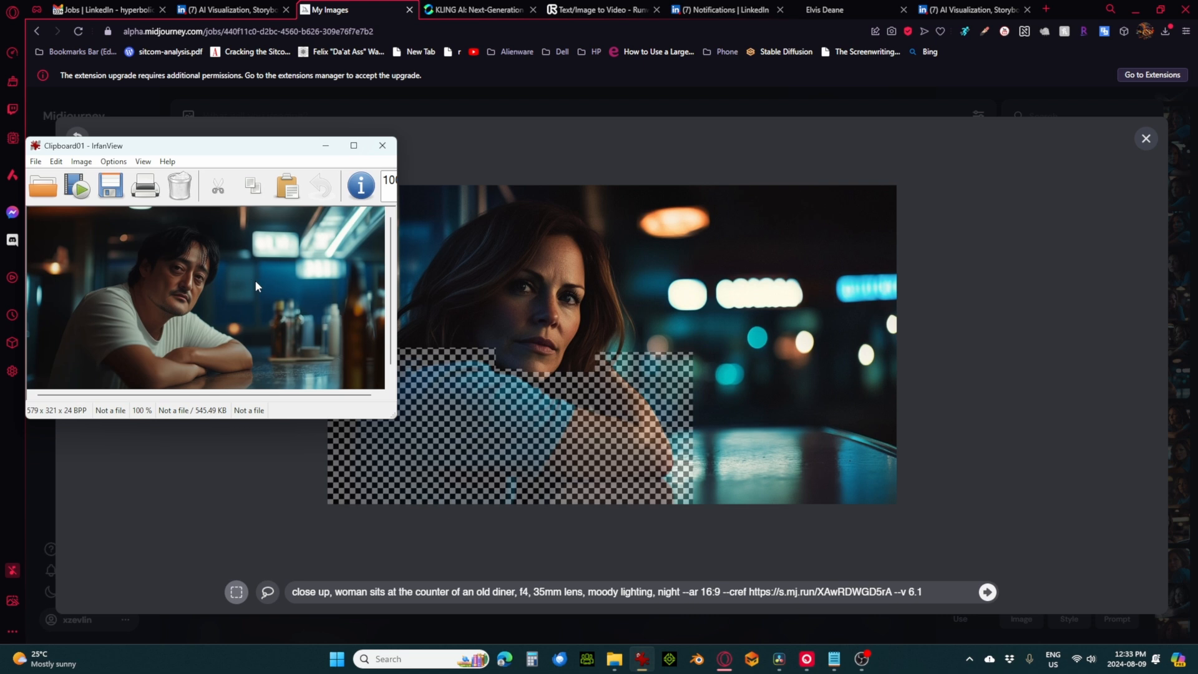
pyautogui.press('h')
pyautogui.moveTo(199, 149); pyautogui.dragTo(948, 143)
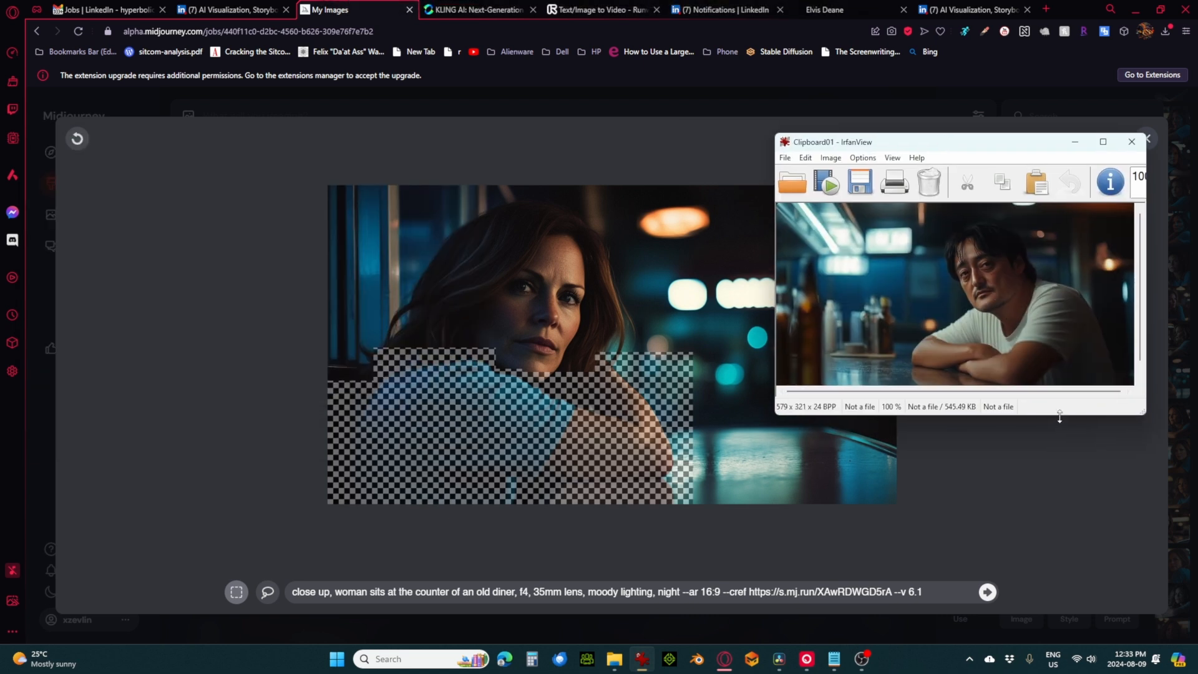
pyautogui.moveTo(1060, 415); pyautogui.dragTo(1070, 482)
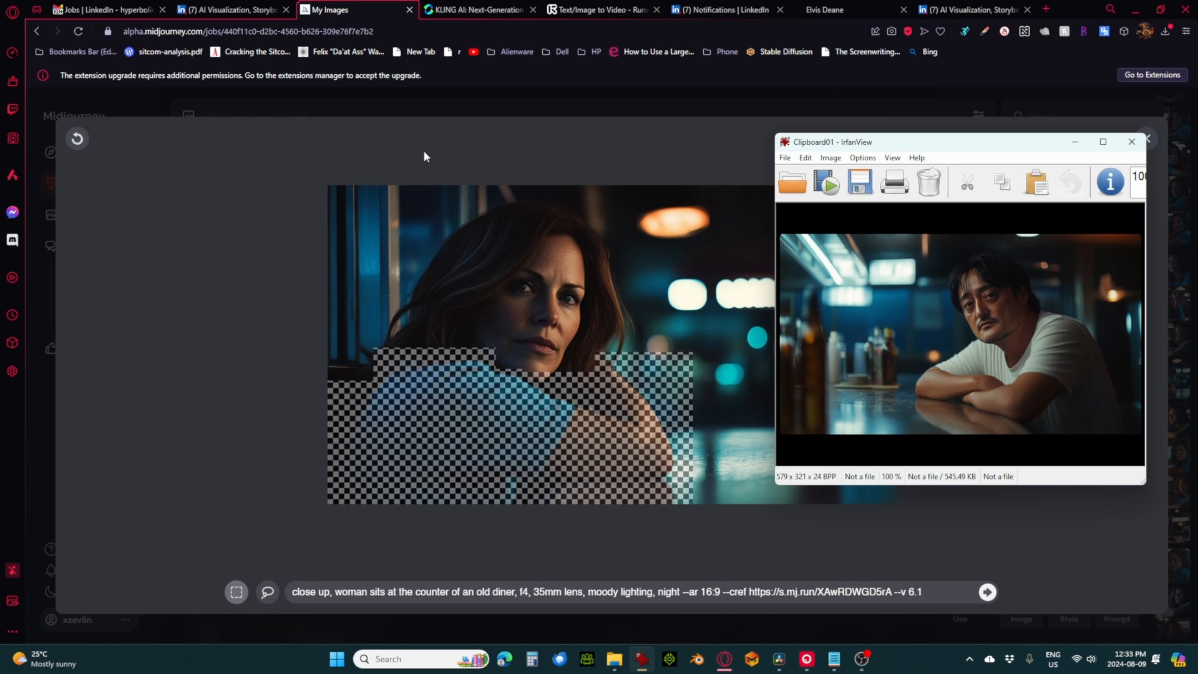
pyautogui.click(1155, 162)
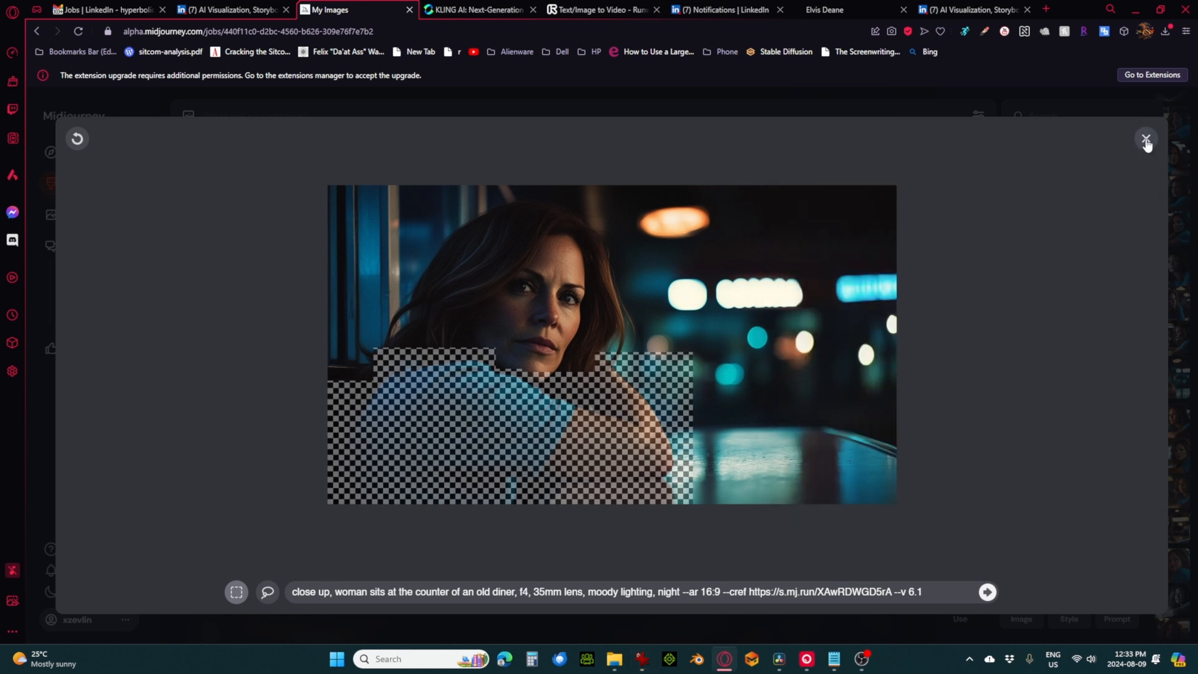
# Leave the repaint editor and examine the Vary Region results of the woman for natural arms and hands, enlarging one candidate
pyautogui.click(1147, 140)
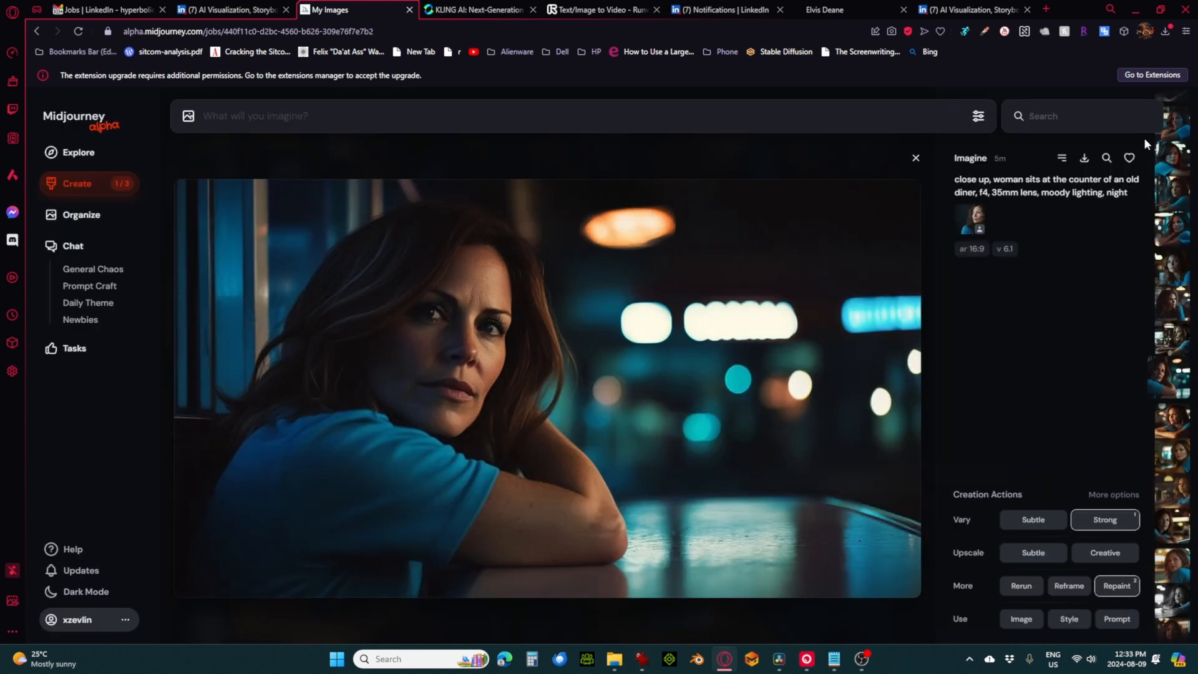
pyautogui.click(917, 157)
pyautogui.scroll(-5, 679, 262)
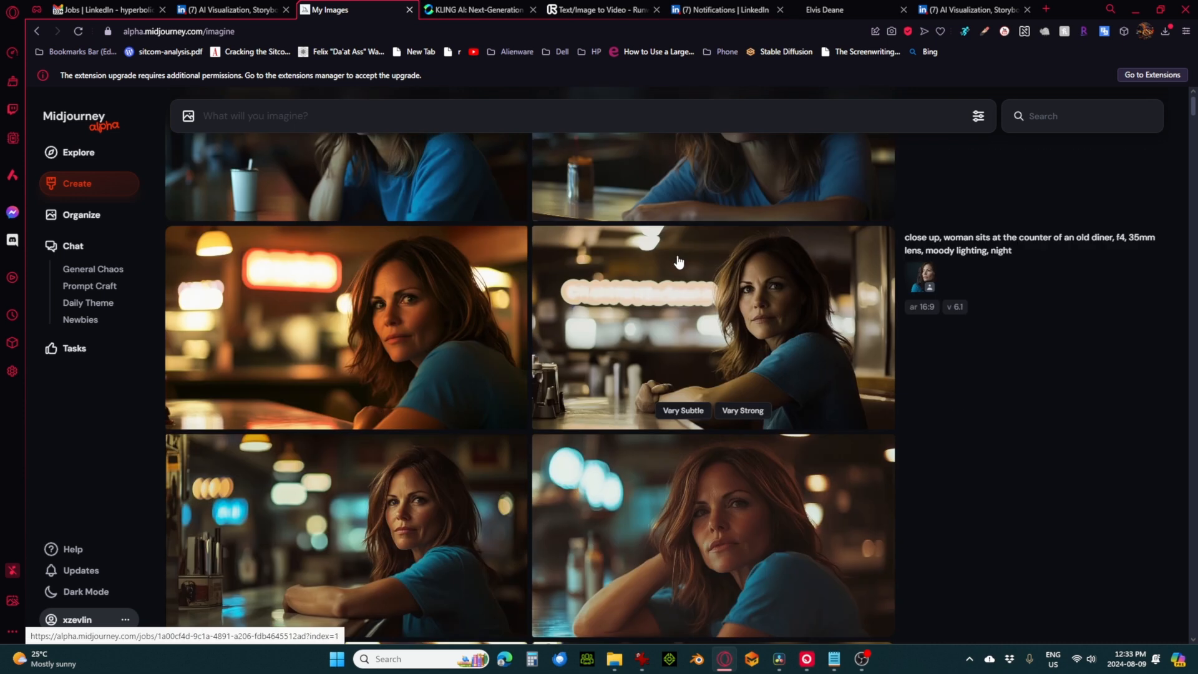
pyautogui.scroll(10, 679, 263)
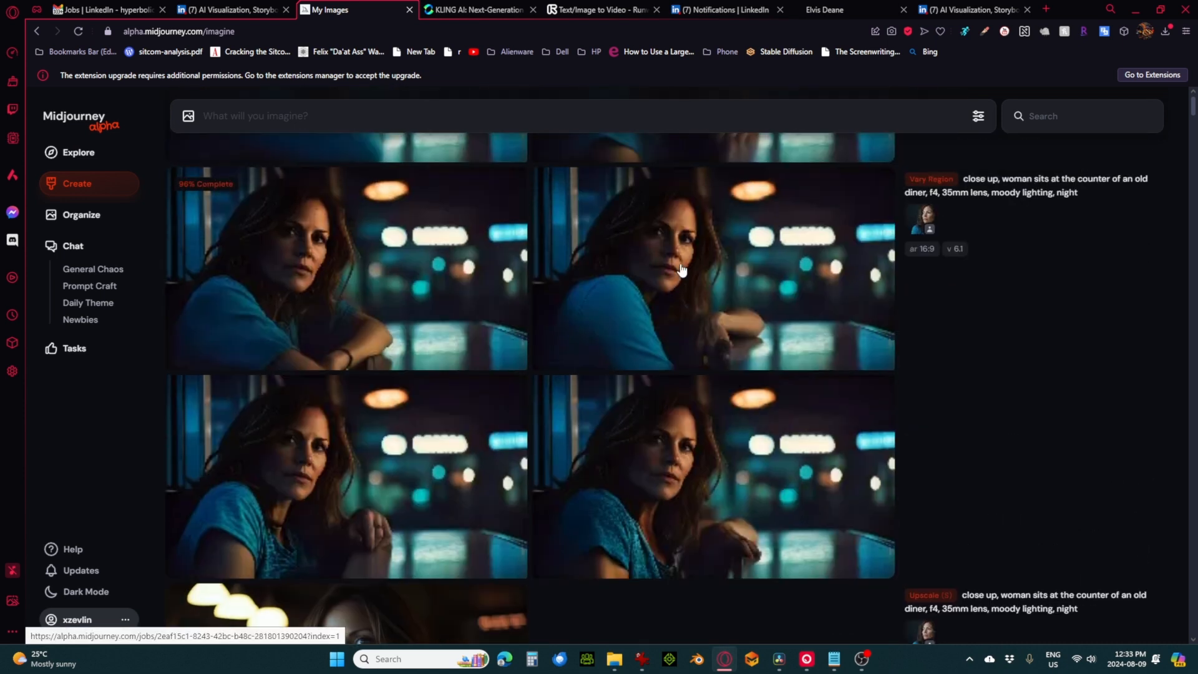
pyautogui.scroll(1, 681, 269)
pyautogui.scroll(-3, 683, 268)
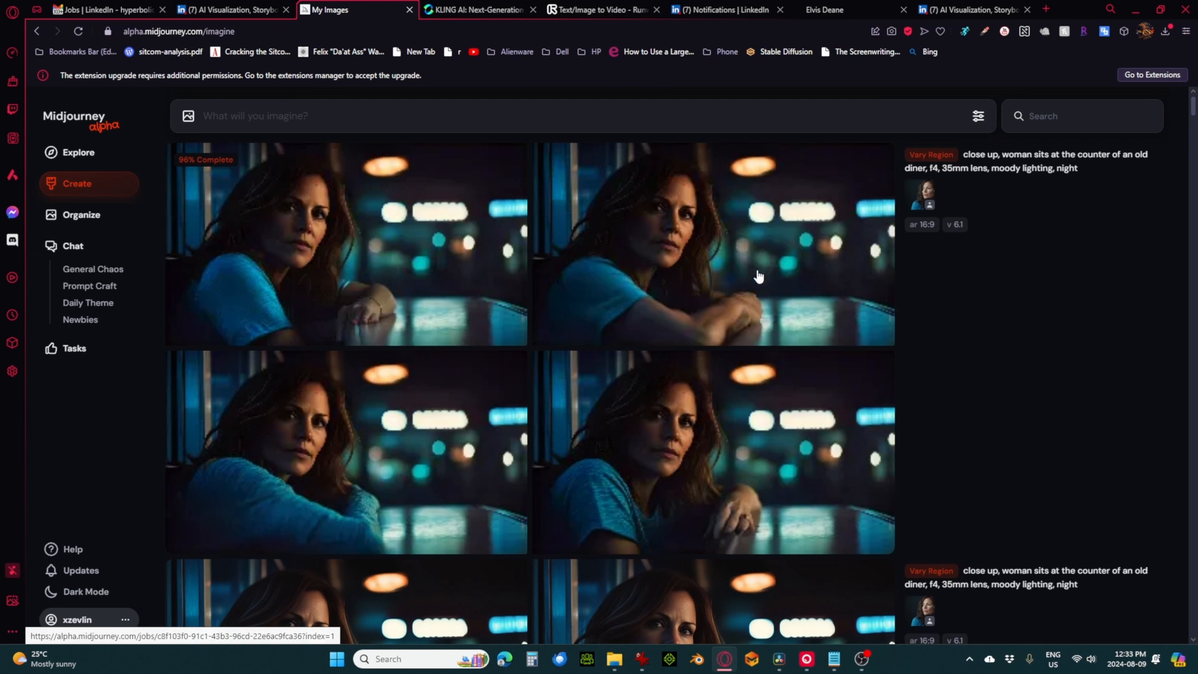
pyautogui.scroll(-5, 763, 274)
pyautogui.scroll(-3, 764, 277)
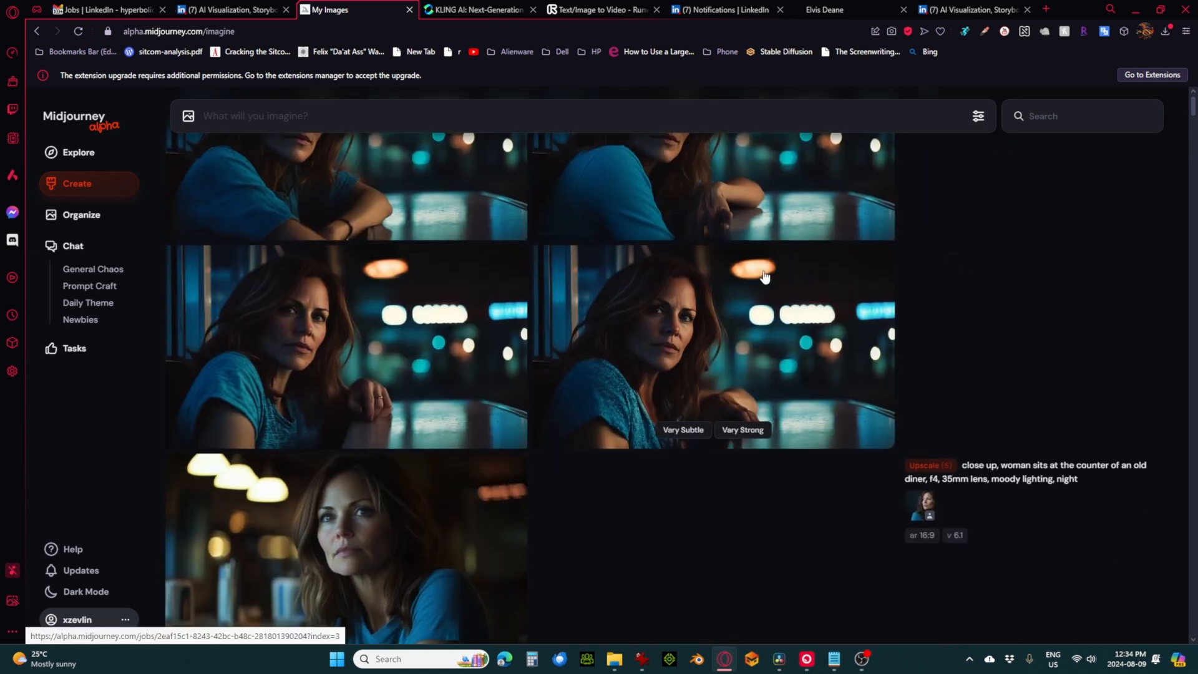
pyautogui.moveTo(991, 375)
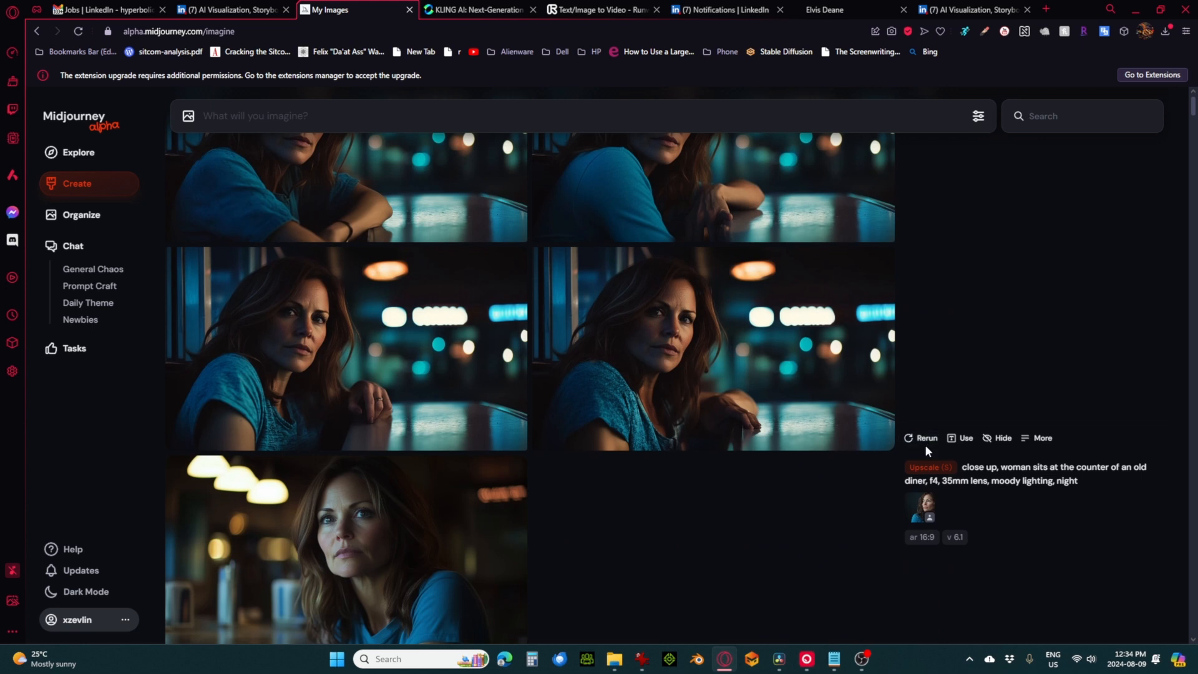
pyautogui.scroll(5, 960, 346)
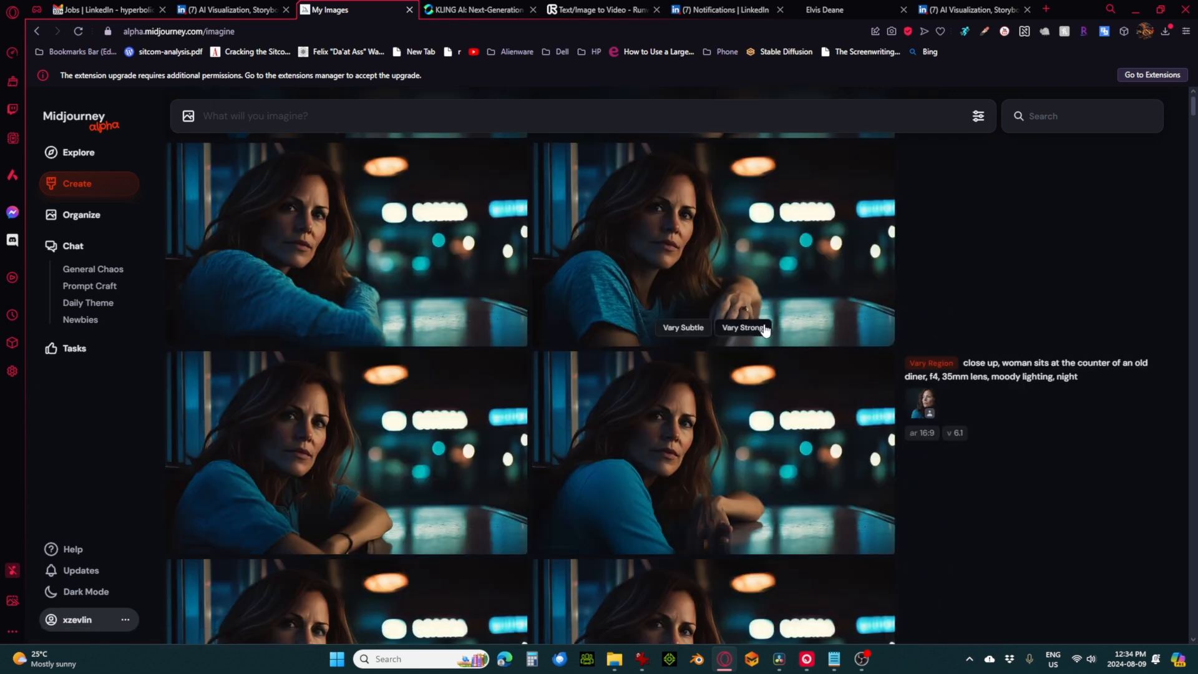
pyautogui.click(805, 328)
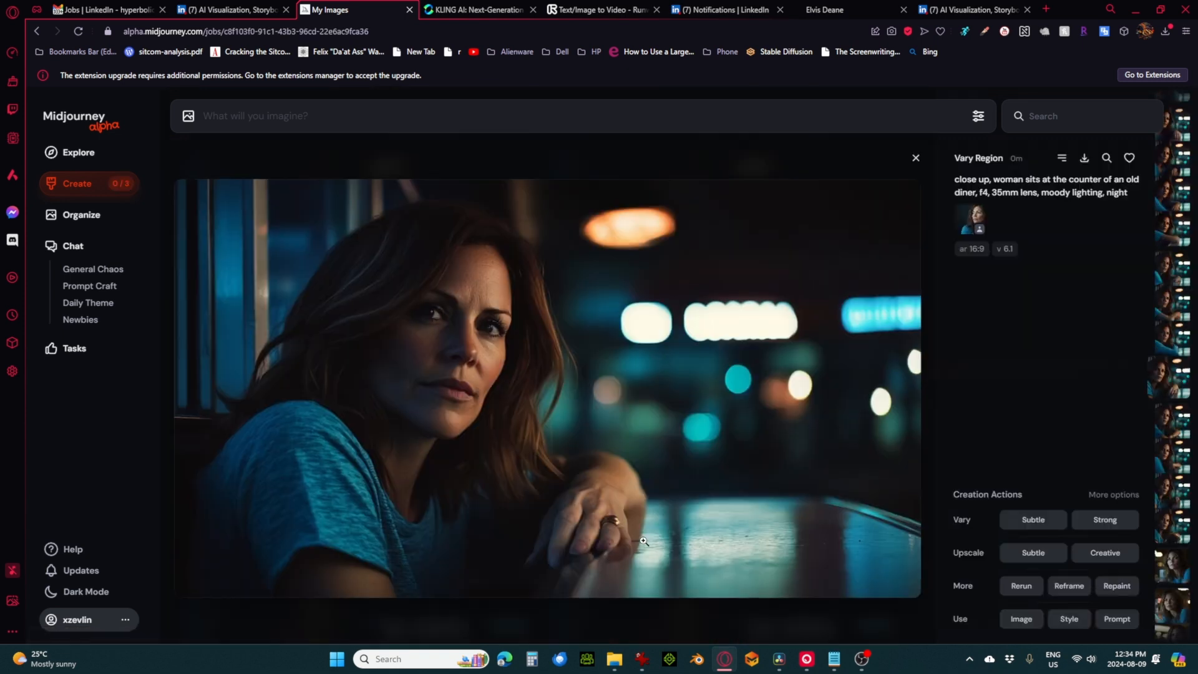
pyautogui.press('Escape')
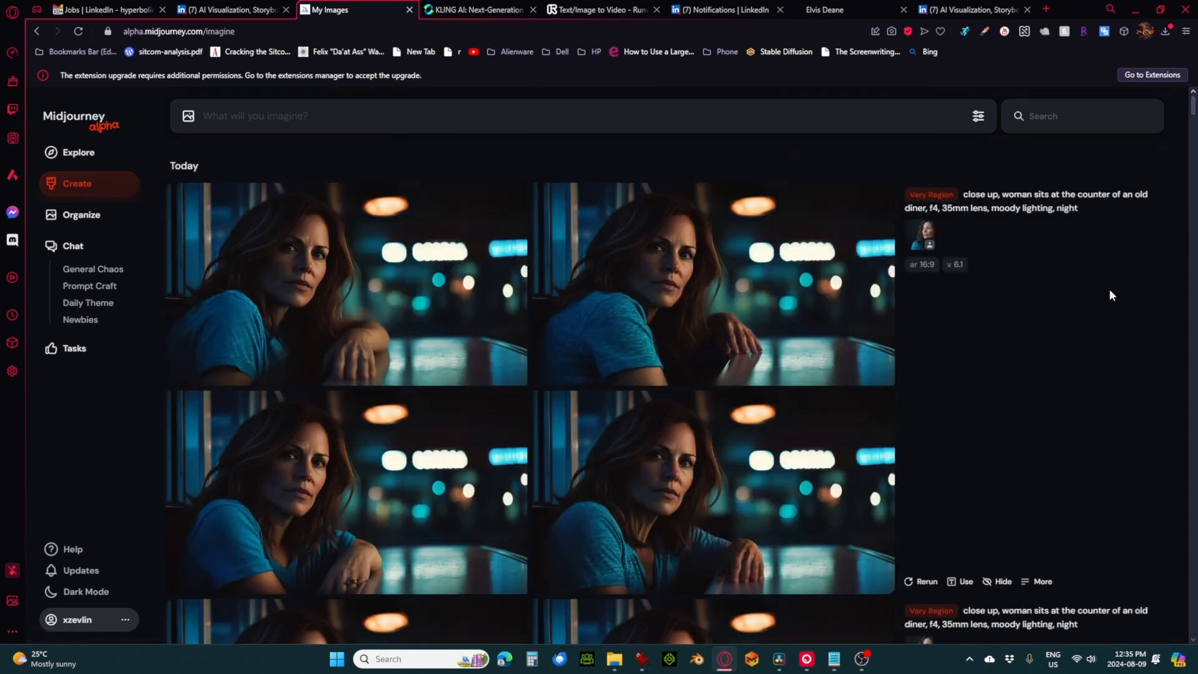
# Run a Subtle upscale and a 1.5x zoom-out on the first image of the newest Vary Region set
pyautogui.click(411, 269)
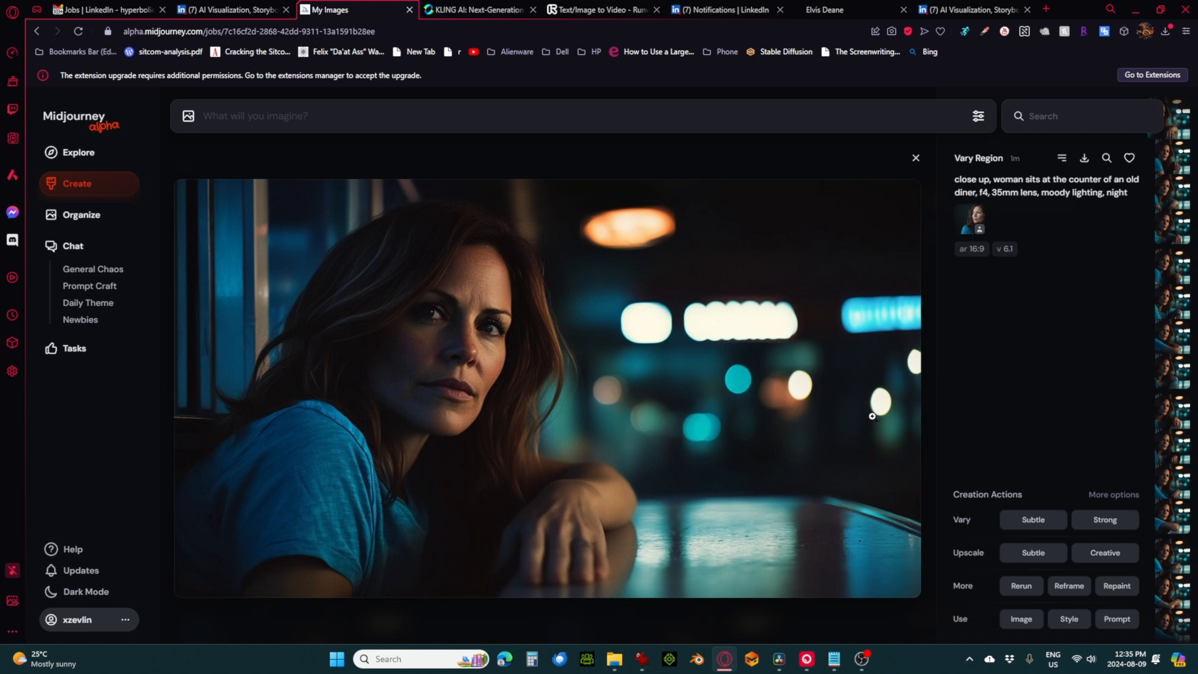
pyautogui.click(1051, 553)
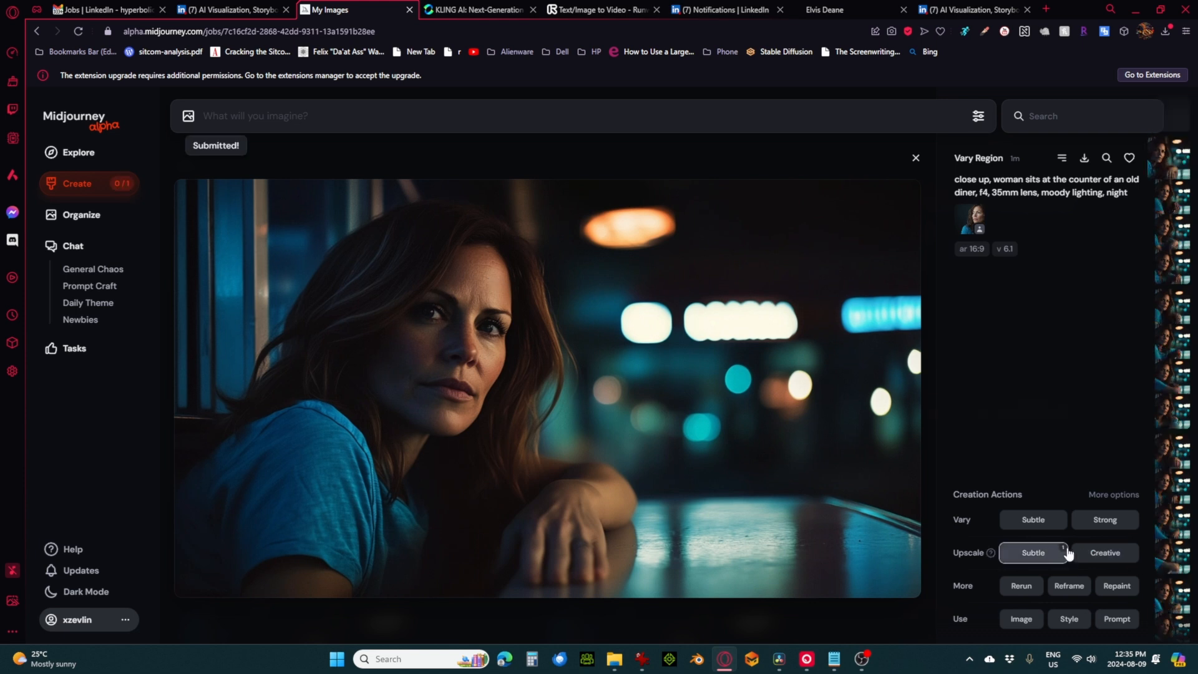
pyautogui.click(1069, 585)
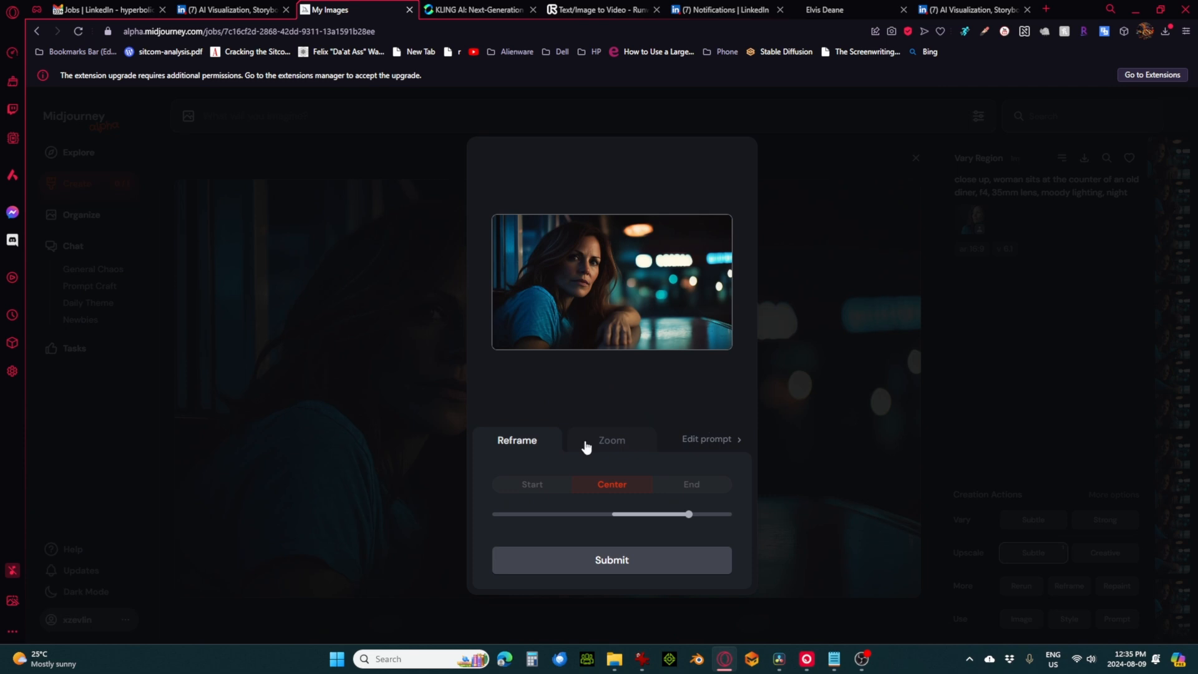
pyautogui.click(586, 444)
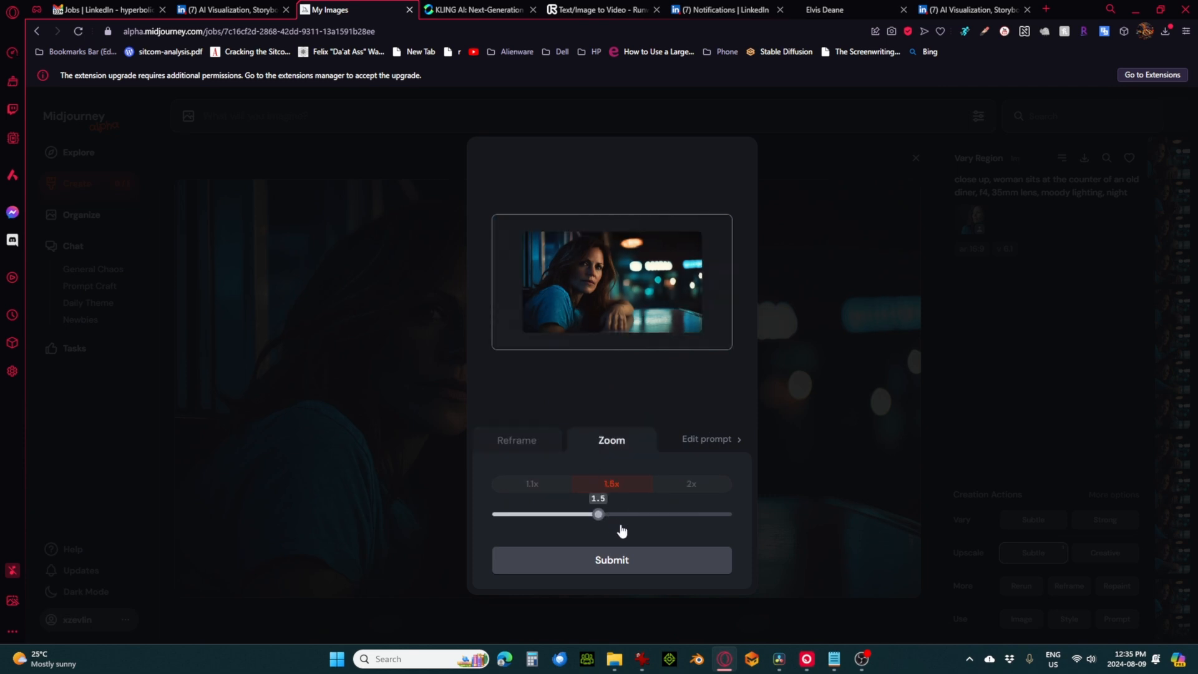
pyautogui.click(639, 564)
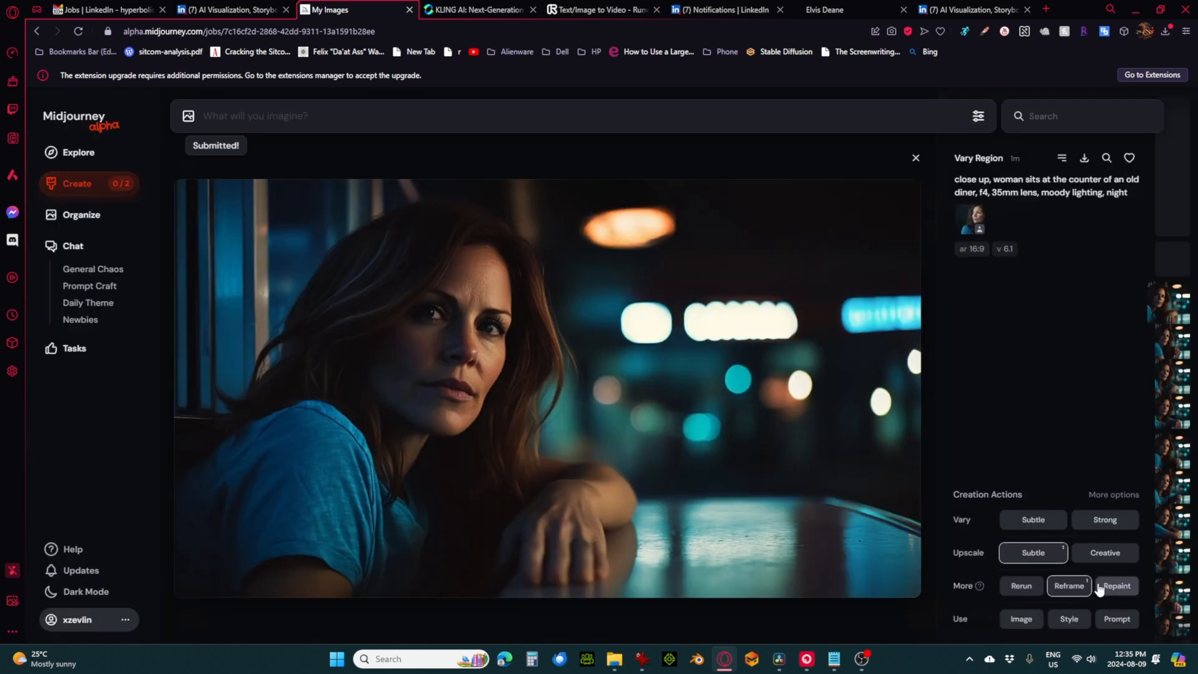
# Submit a 2x zoom-out of the same repainted close-up of the woman
pyautogui.click(1069, 585)
pyautogui.click(692, 485)
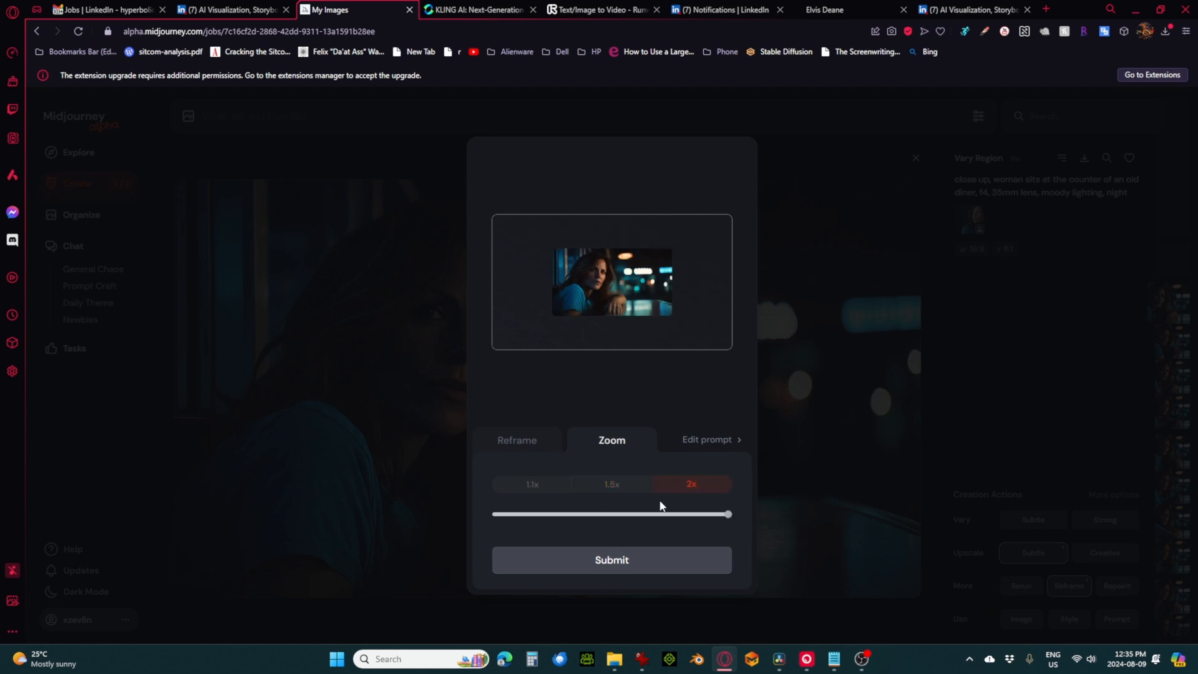
pyautogui.click(638, 558)
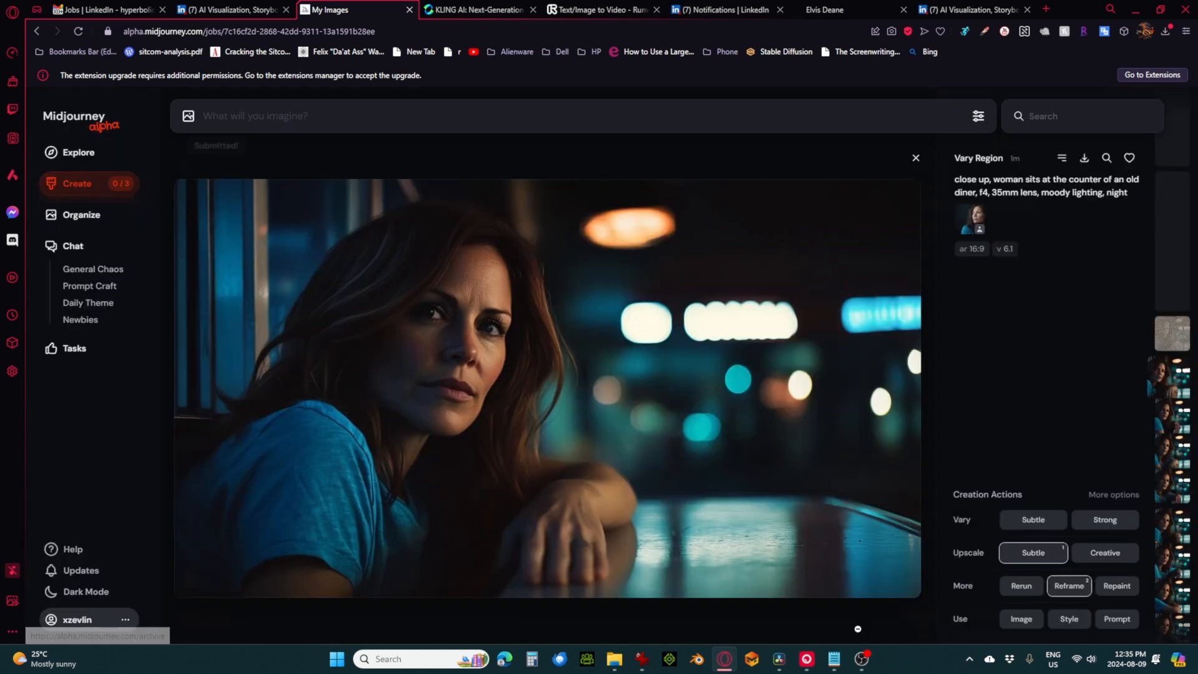
# Compare the repainted close-up with the man's flipped image, and examine the zoomed-out diner results among the created images
pyautogui.click(642, 665)
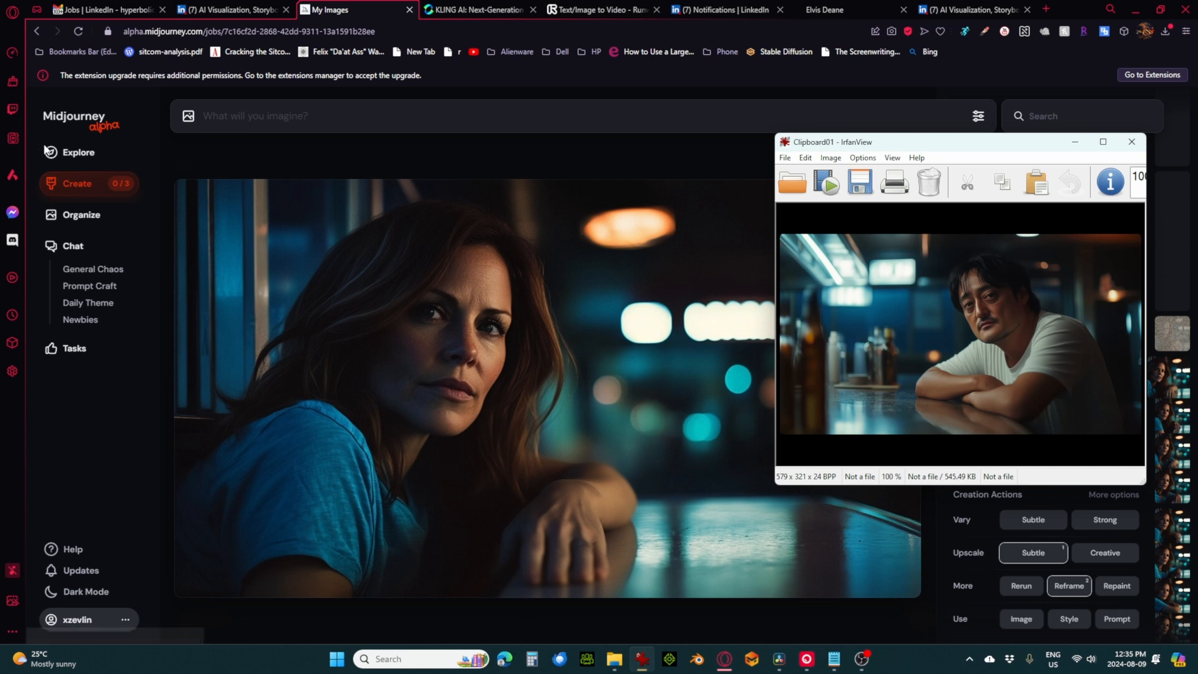
pyautogui.click(77, 185)
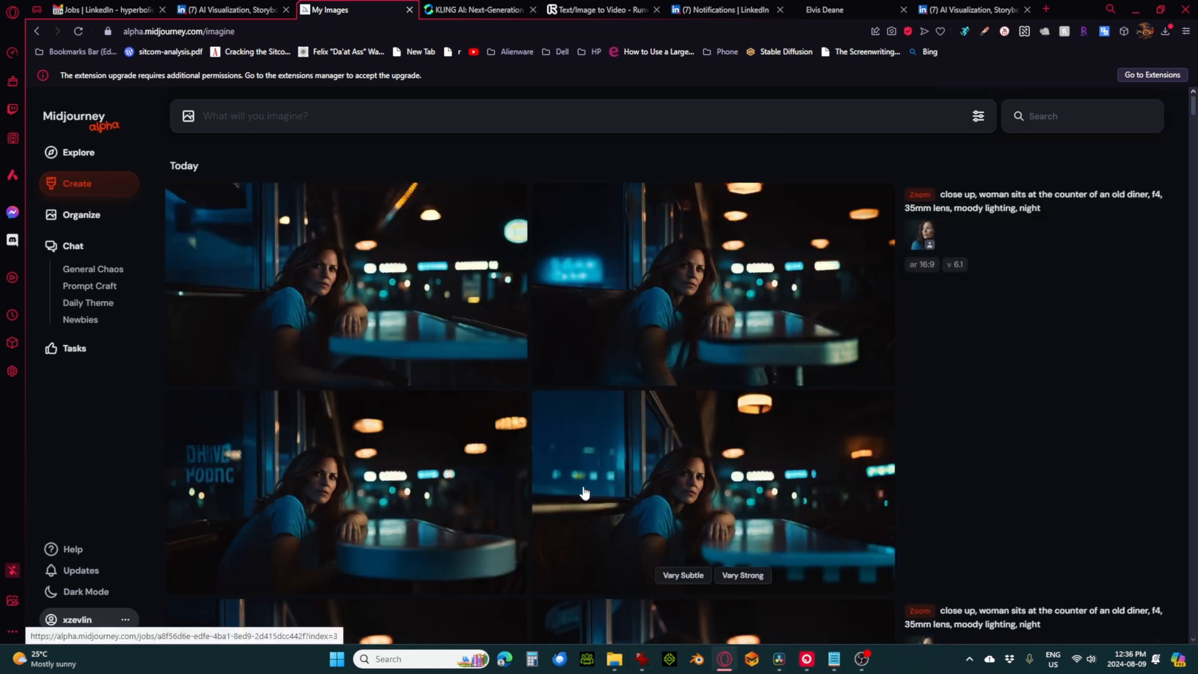
pyautogui.scroll(-1, 587, 495)
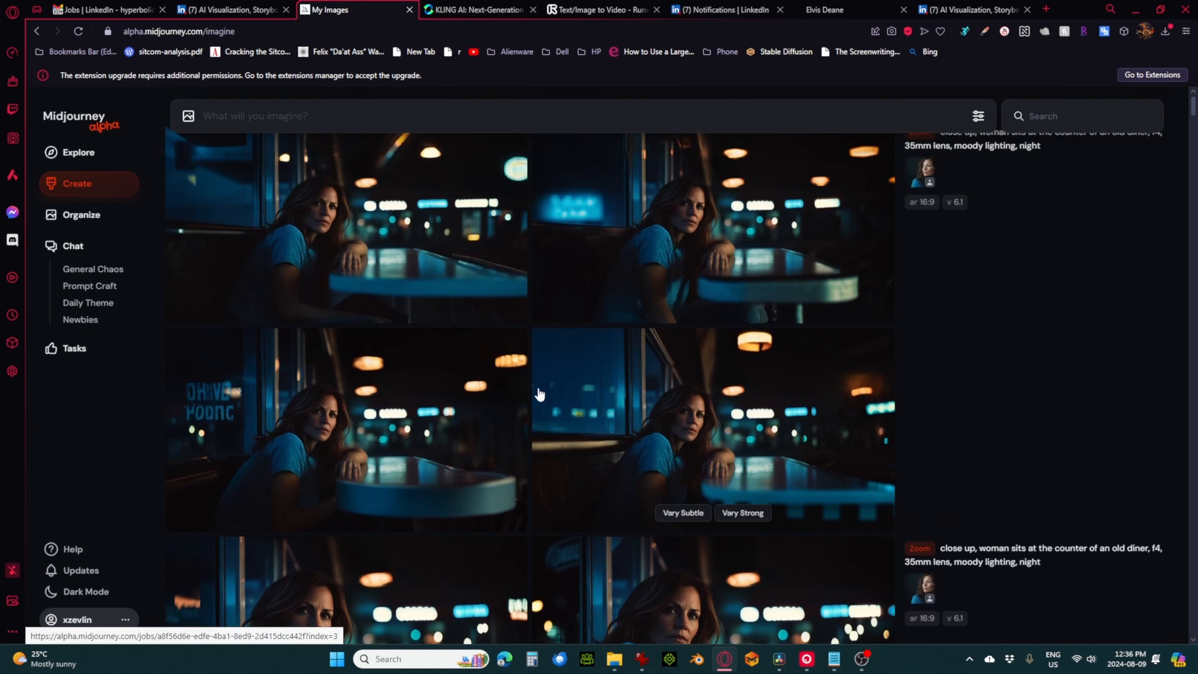
# Open the second image of the newest zoomed-out set of the woman and run a Subtle upscale on it
pyautogui.scroll(1, 937, 263)
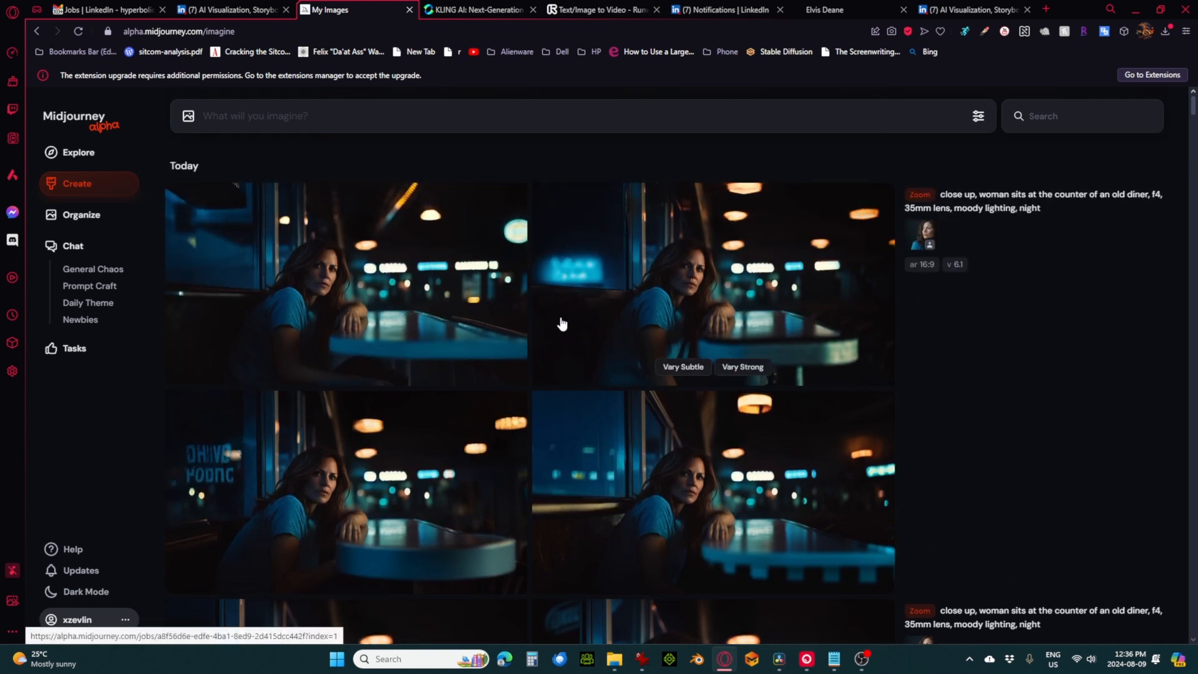
pyautogui.click(768, 308)
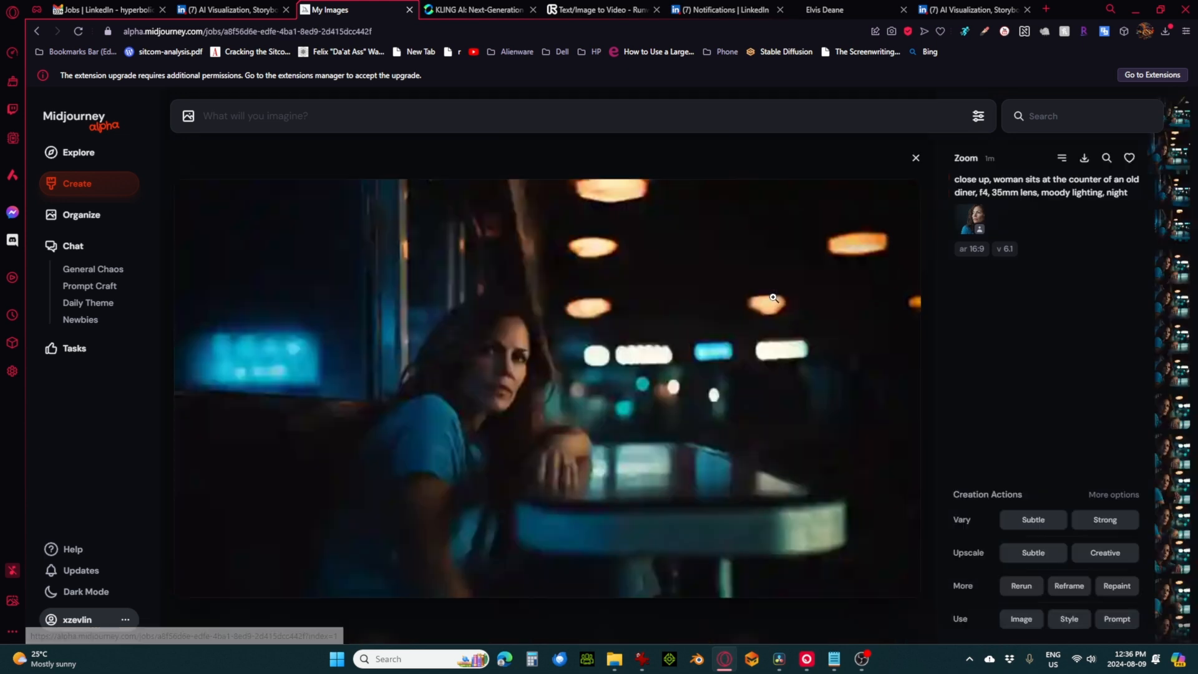
pyautogui.click(1032, 557)
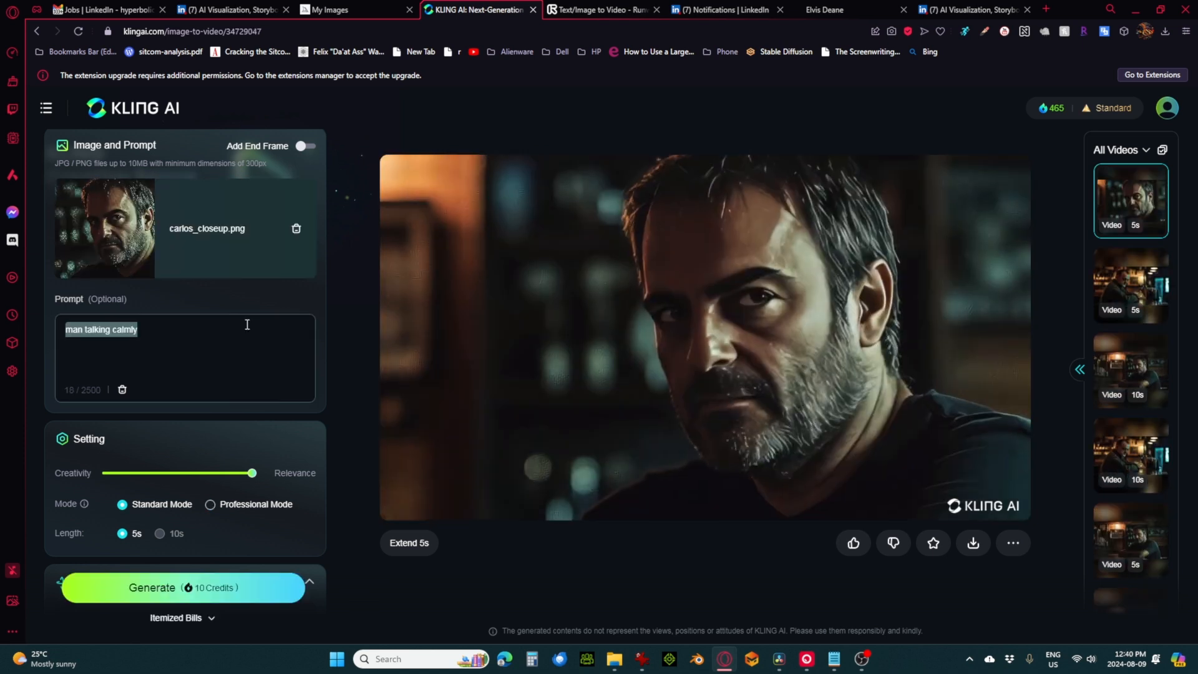
# Switch to Kling AI and review the prompt, mode, length and negative prompt behind the bearded man's talking video
pyautogui.click(30, 391)
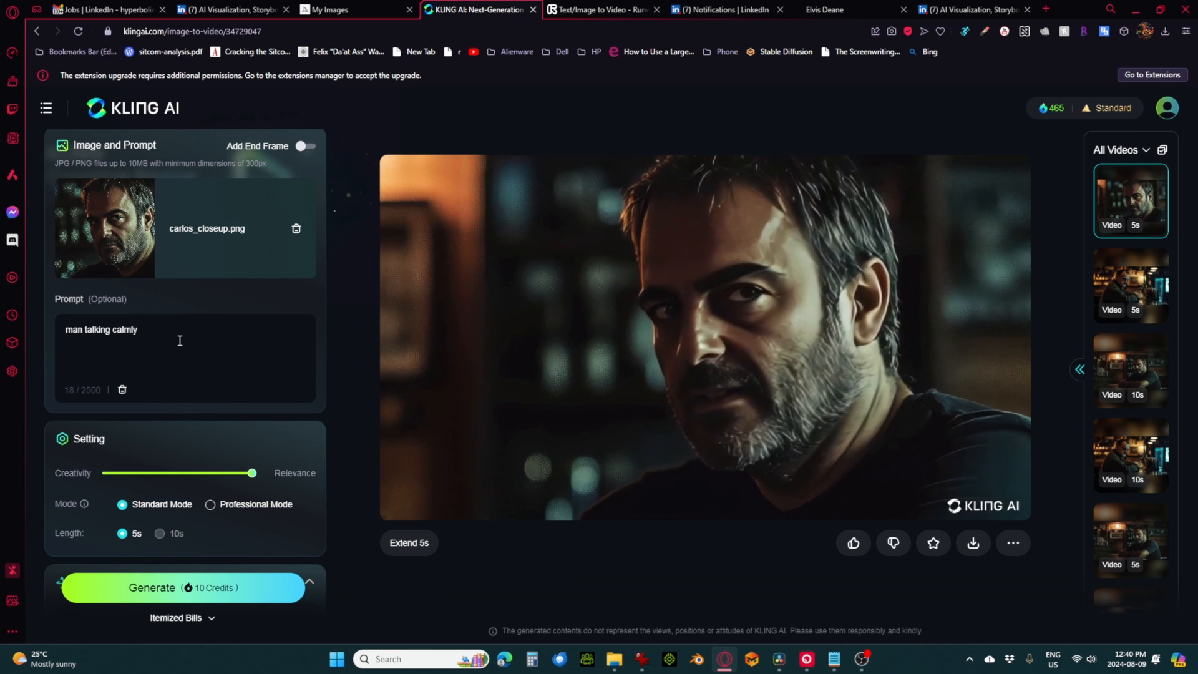
pyautogui.scroll(-5, 145, 337)
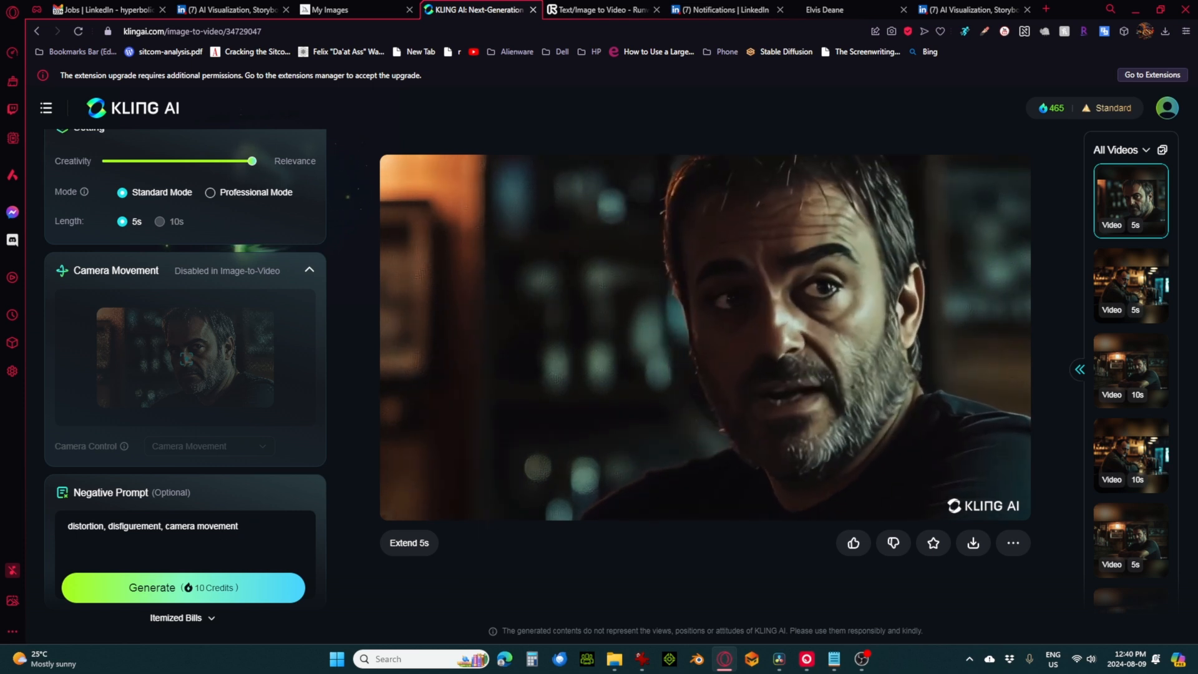
pyautogui.click(408, 542)
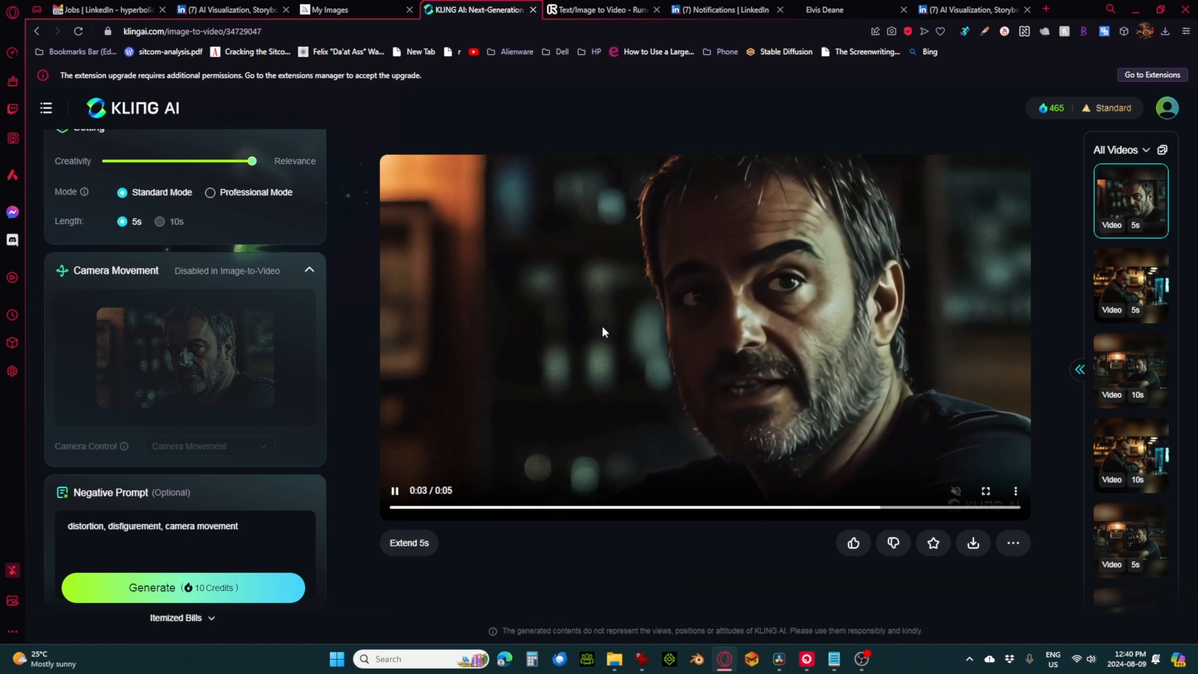
pyautogui.scroll(5, 199, 361)
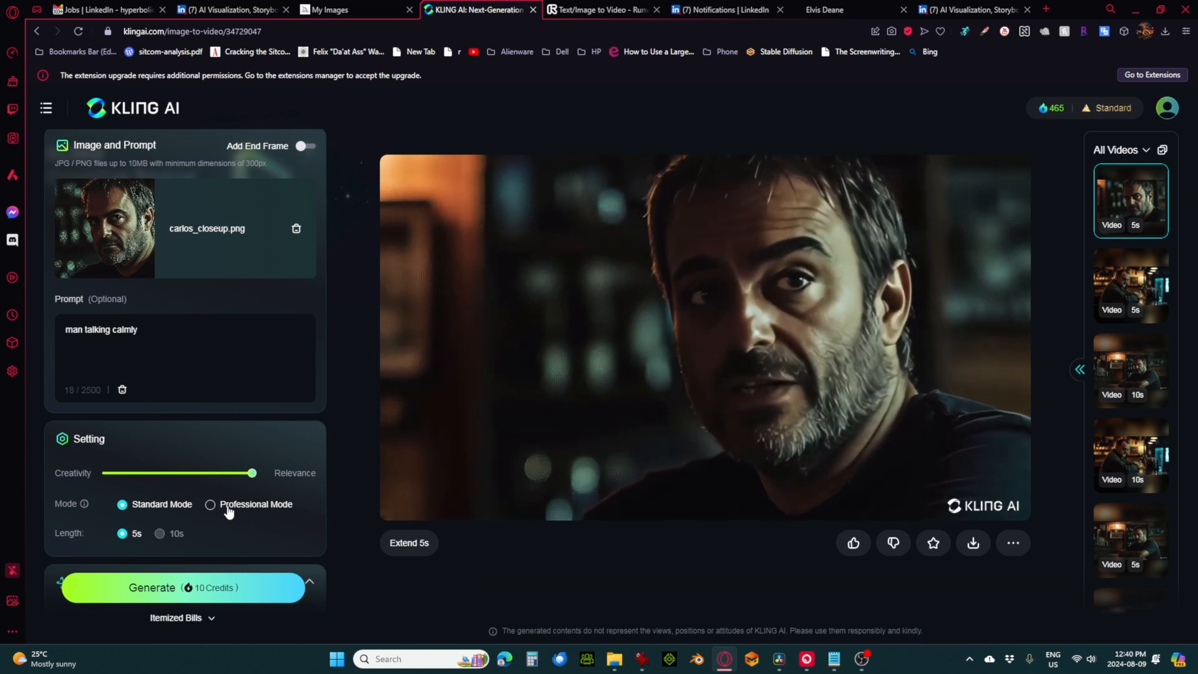
pyautogui.moveTo(252, 473)
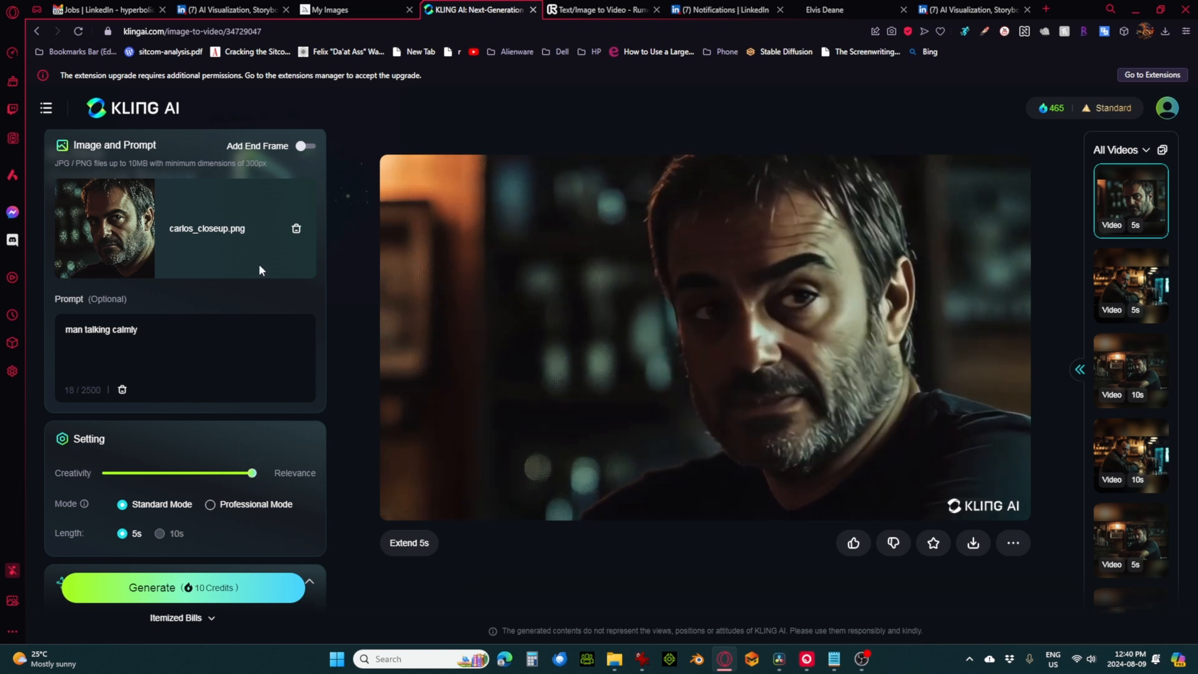
# Replace the source image with carlMC.png from the PartDeux folder and generate its video with the existing prompt "man talking calmly"
pyautogui.click(296, 230)
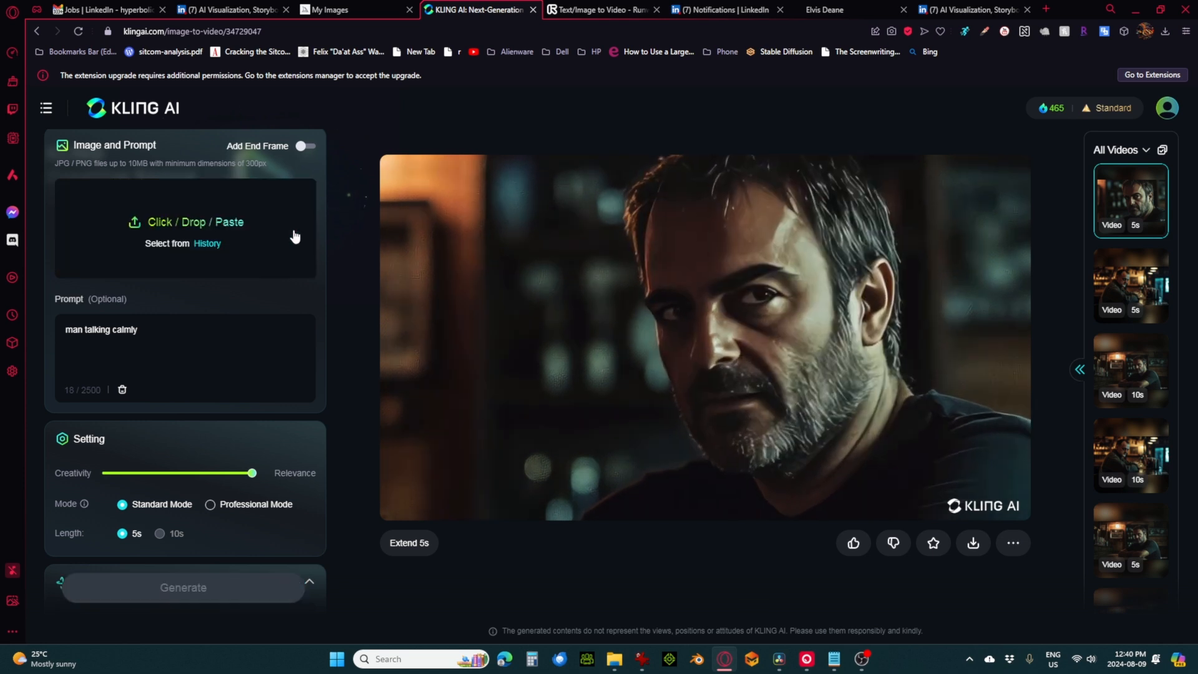
pyautogui.click(195, 218)
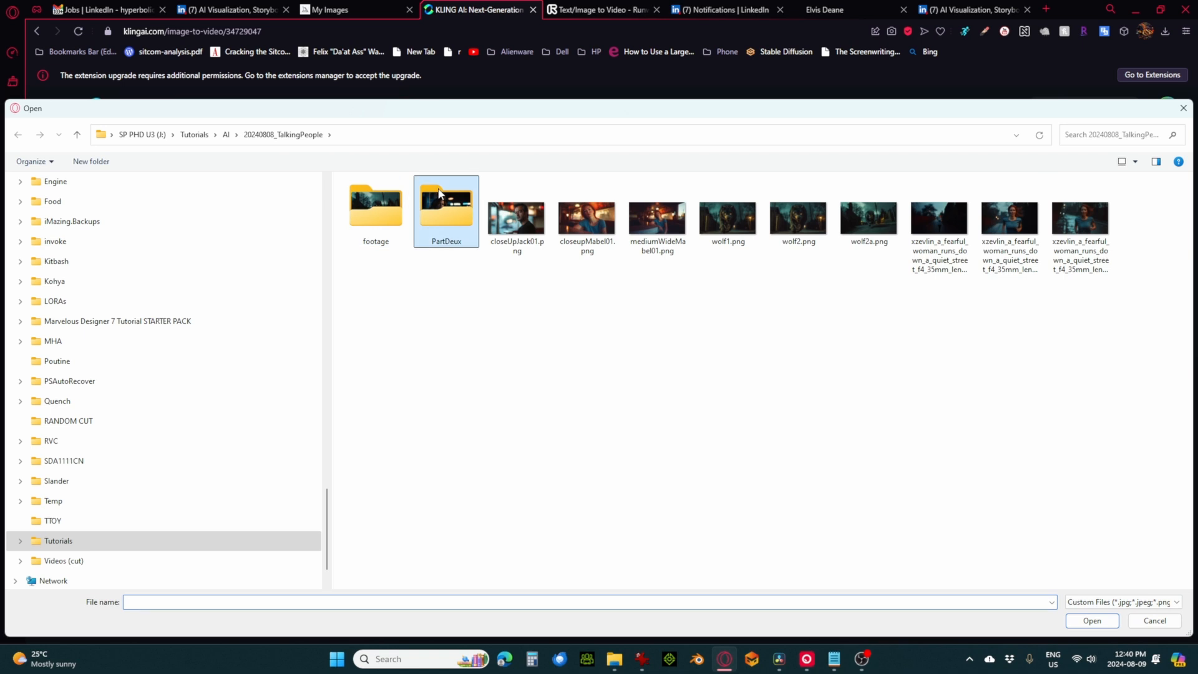
pyautogui.doubleClick(447, 213)
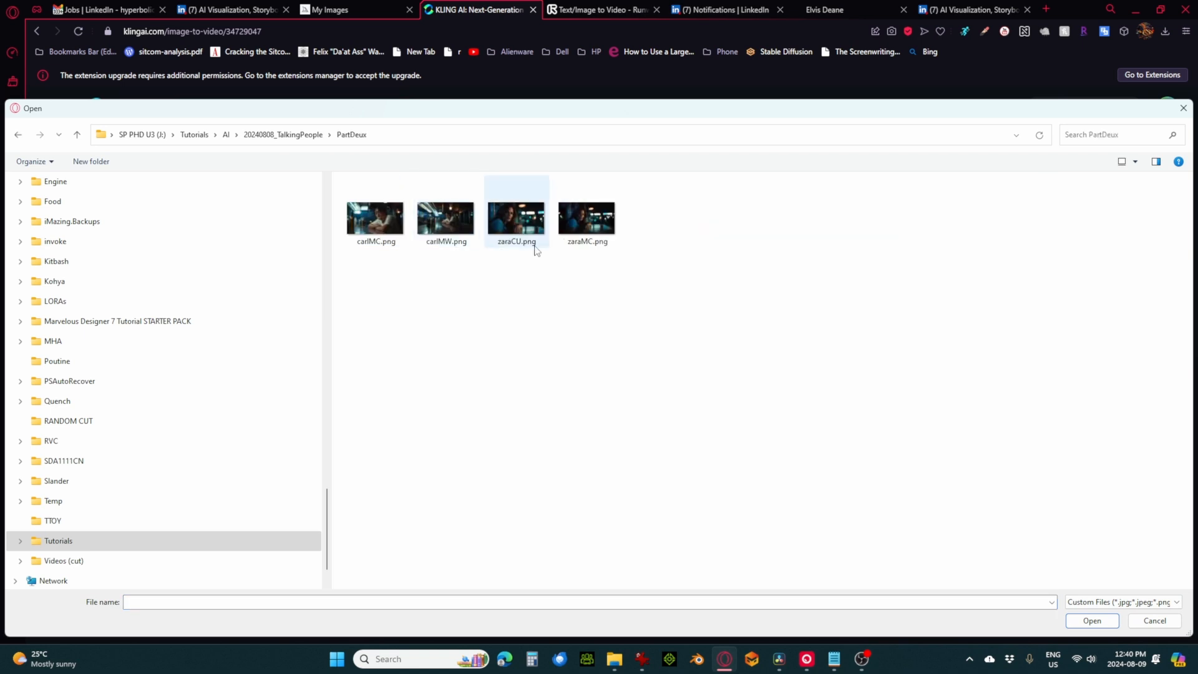
pyautogui.click(377, 230)
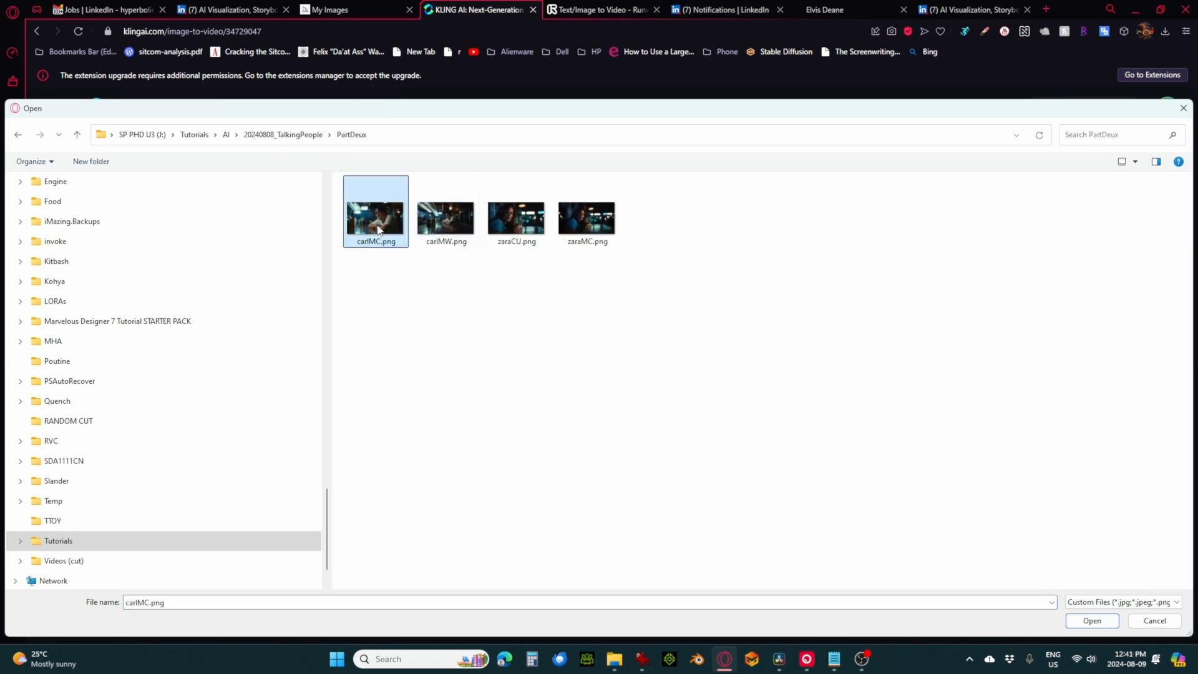
pyautogui.doubleClick(377, 230)
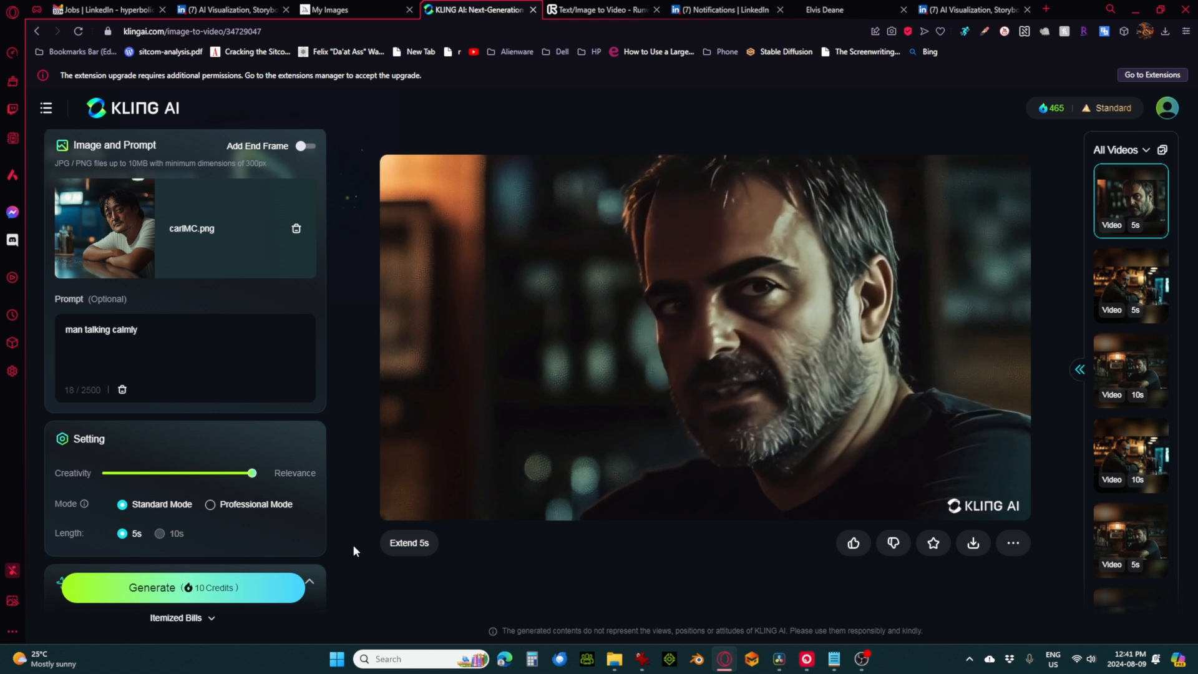
pyautogui.click(211, 593)
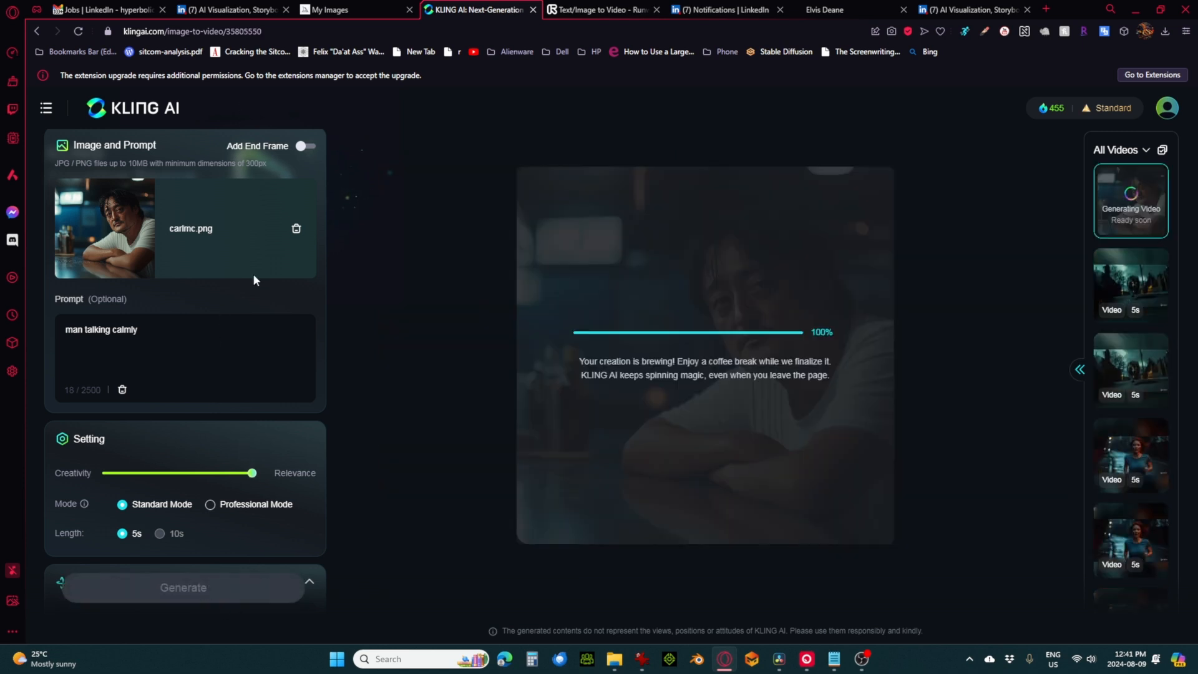
# Swap the source image for zaraMC.png, change the prompt to "woman talking calmly" and generate the video
pyautogui.click(296, 231)
pyautogui.click(182, 230)
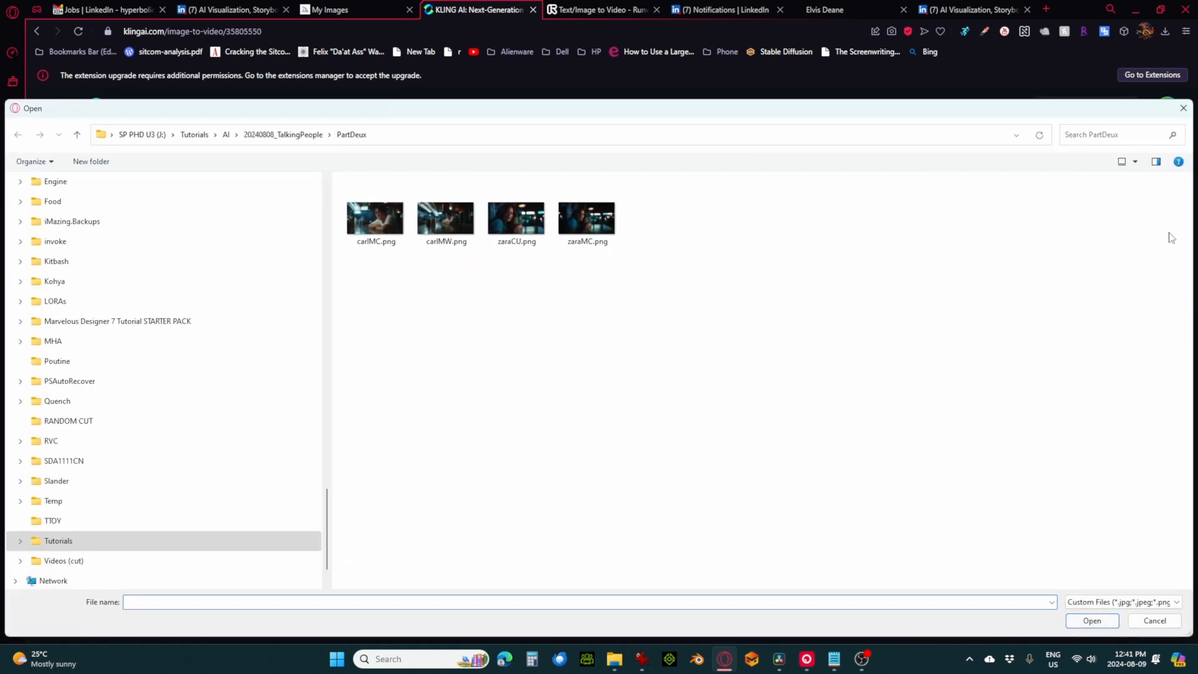
pyautogui.doubleClick(573, 212)
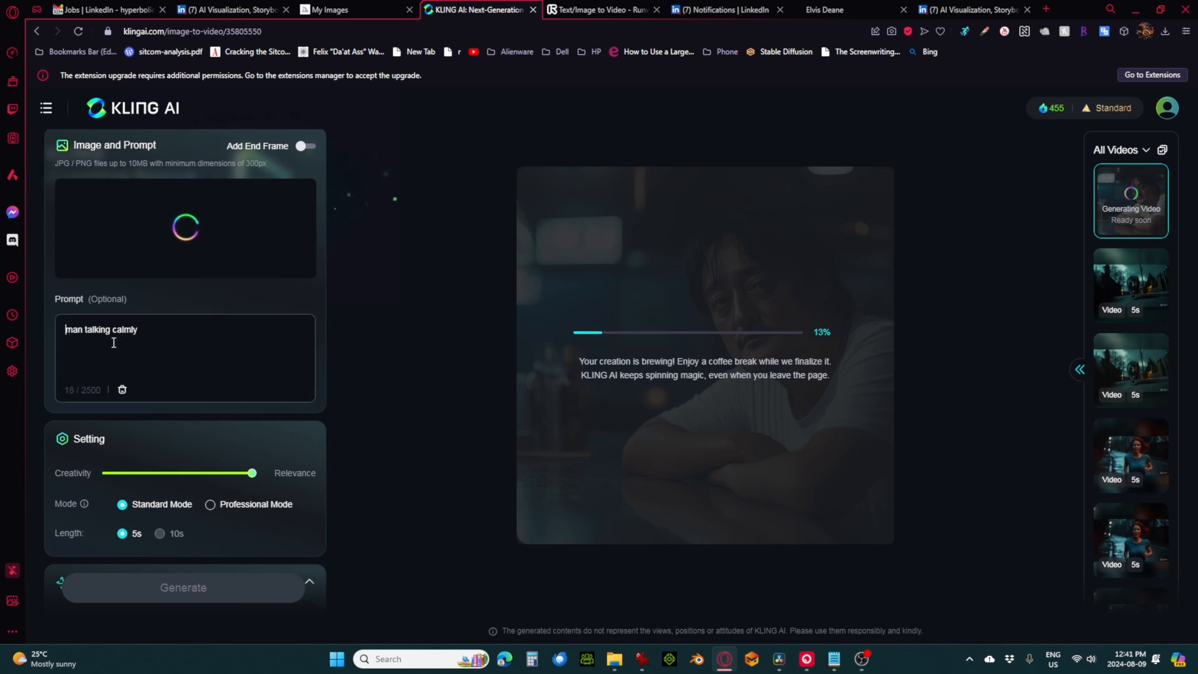
pyautogui.write('wo')
pyautogui.click(183, 587)
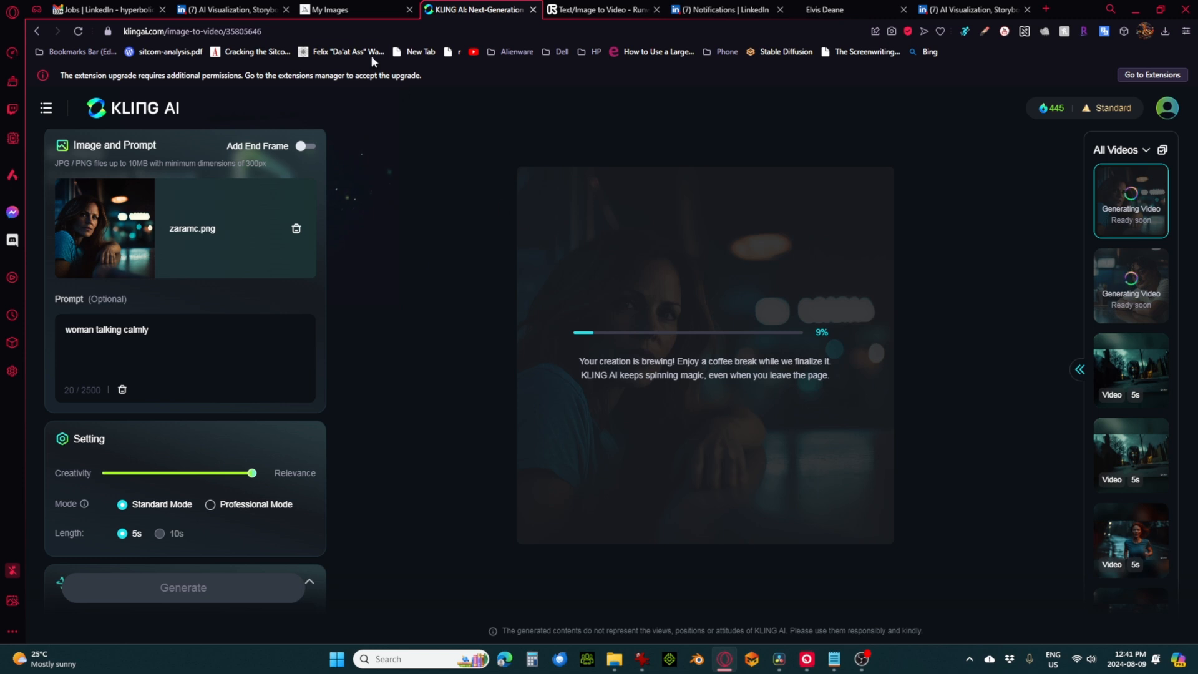
# Switch to Runway, replace the wolf image with carlMC.png from the PartDeux folder and clear the old wolf prompt
pyautogui.click(615, 6)
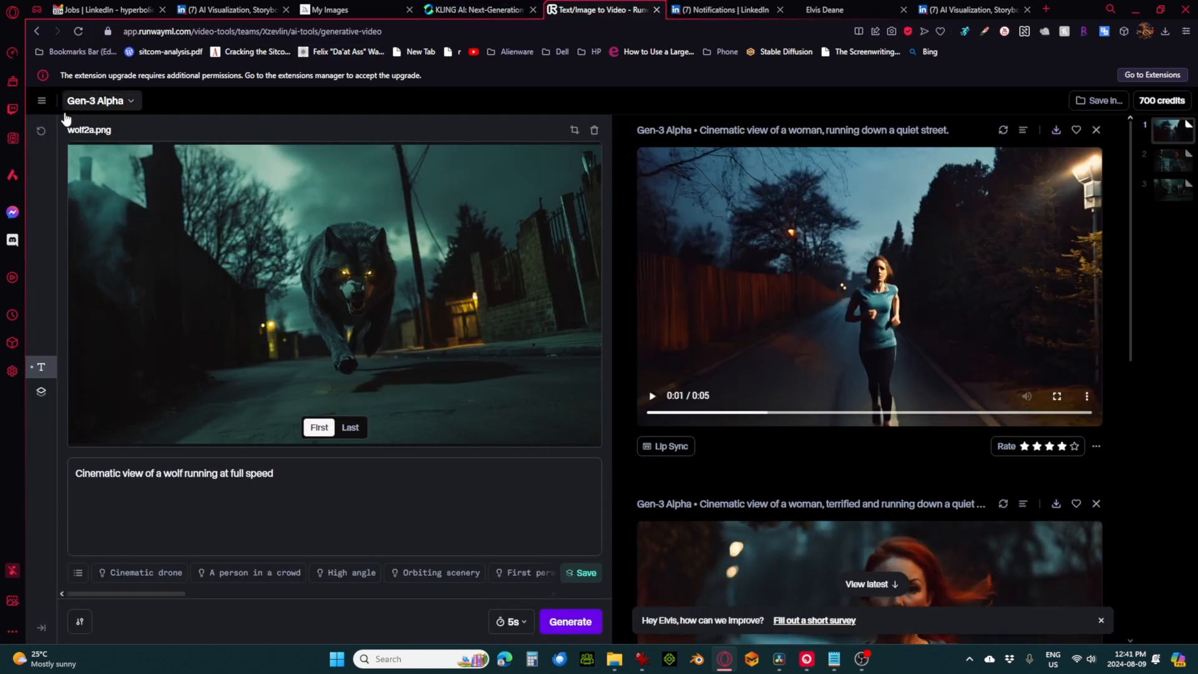
pyautogui.click(594, 131)
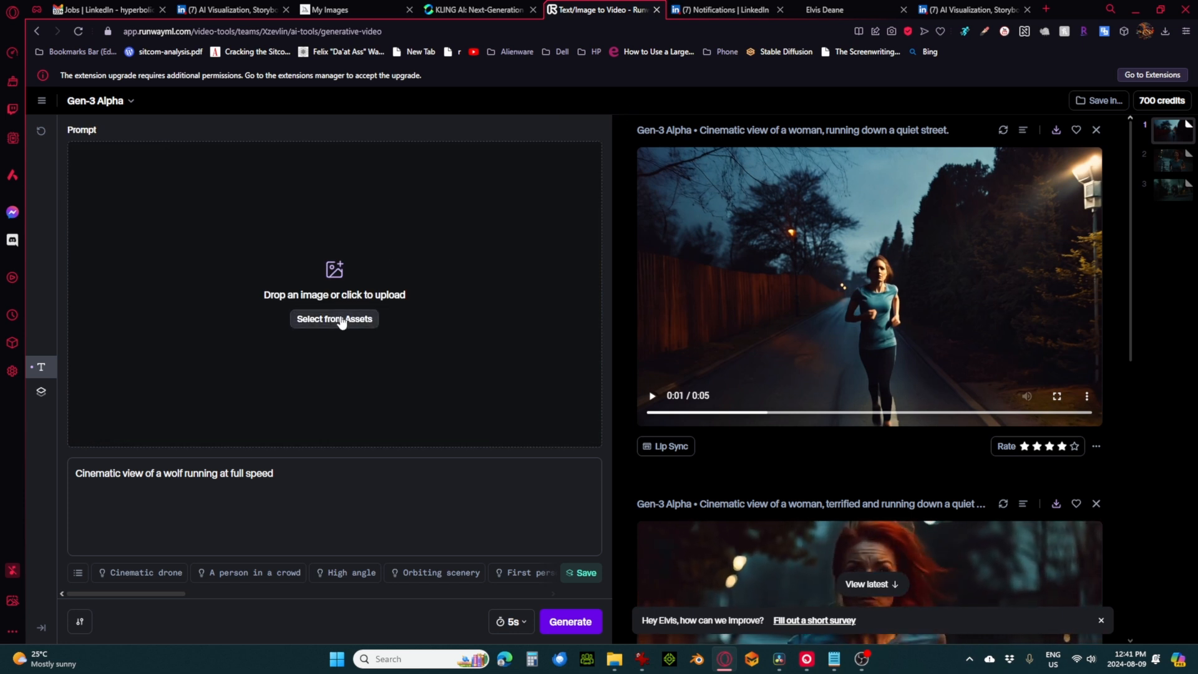
pyautogui.click(334, 268)
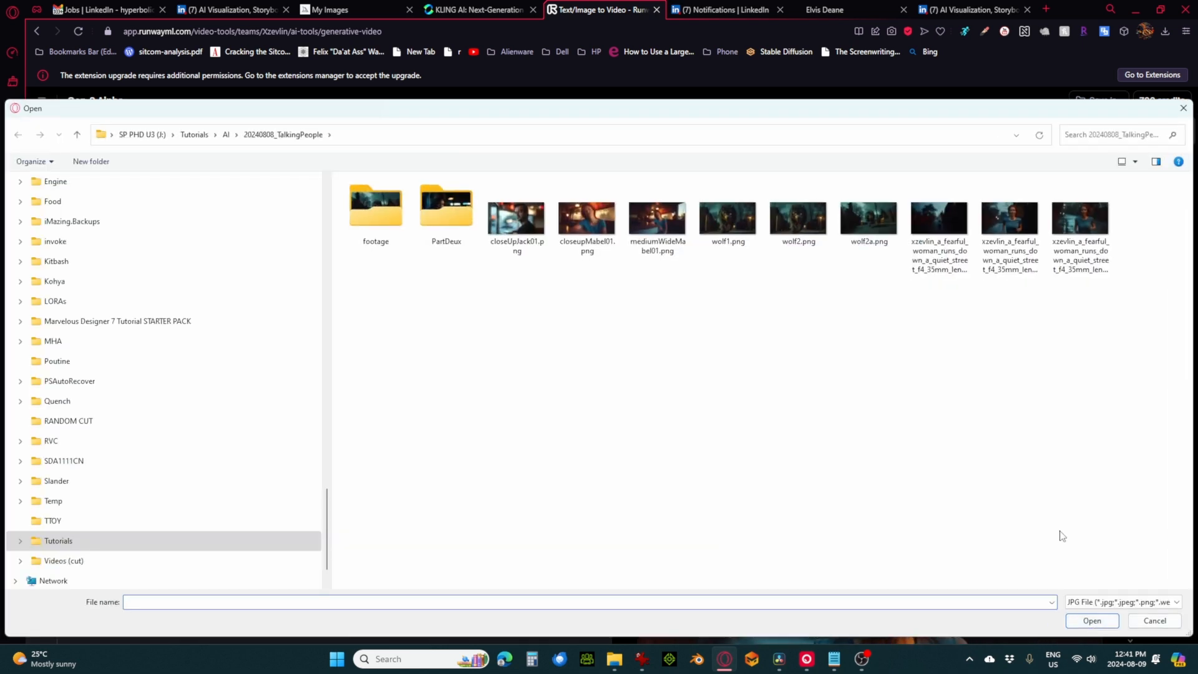
pyautogui.doubleClick(435, 213)
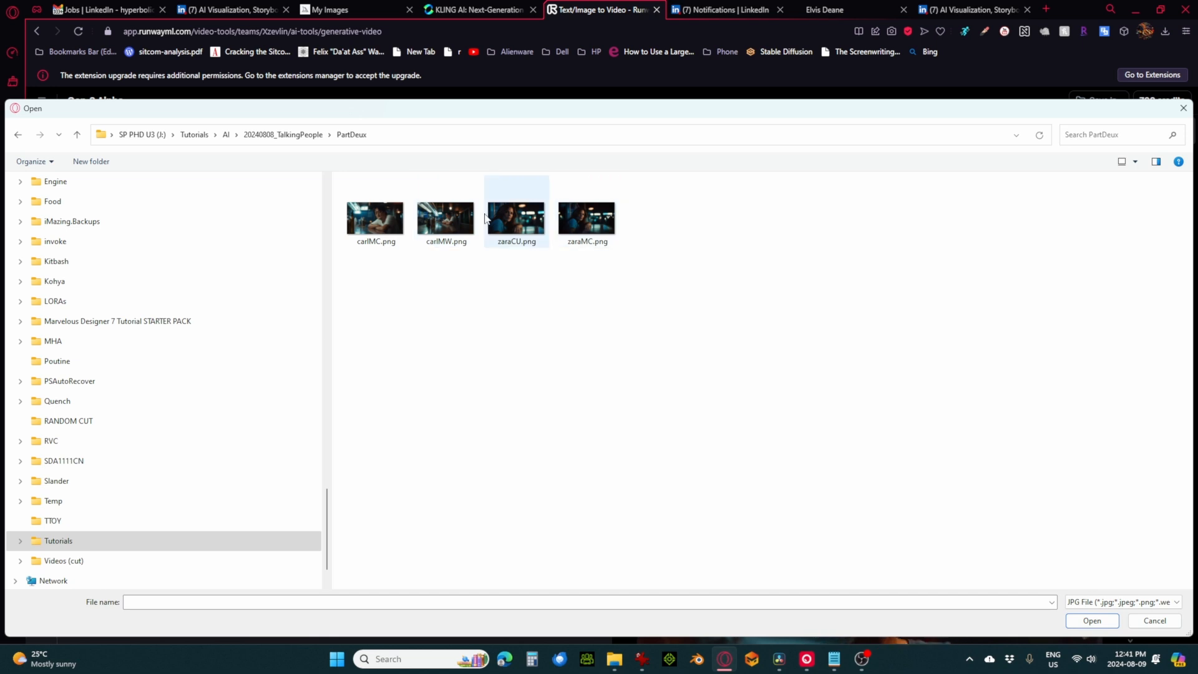
pyautogui.doubleClick(386, 230)
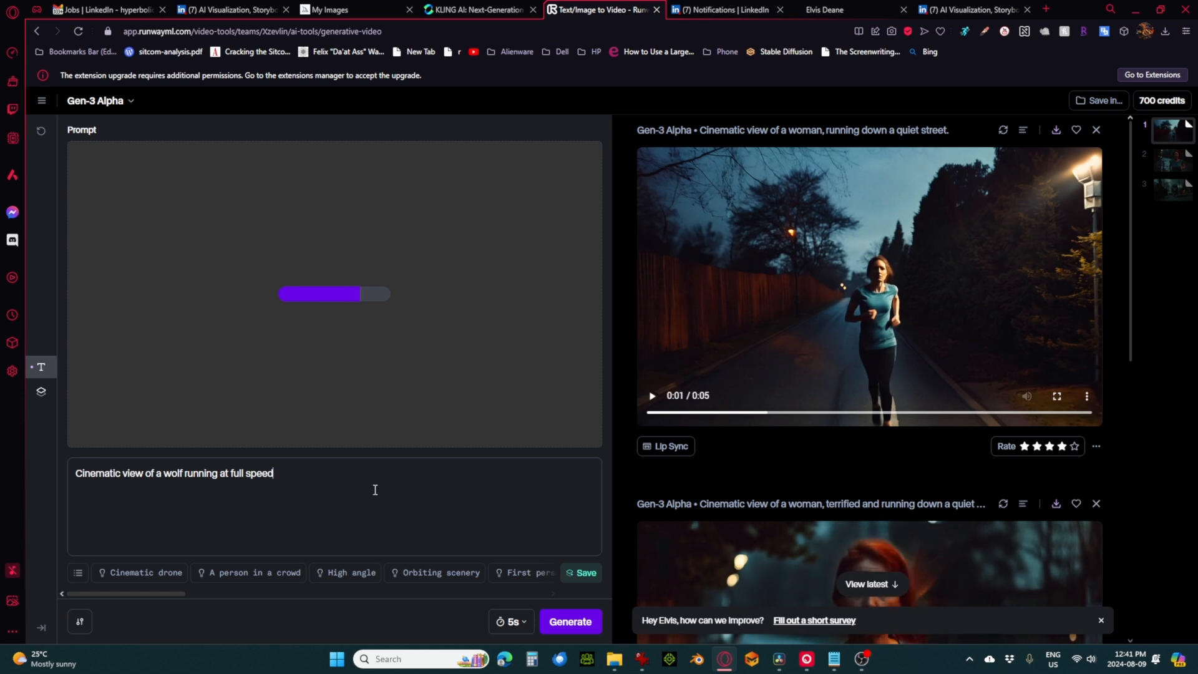
pyautogui.press('BackSpace')
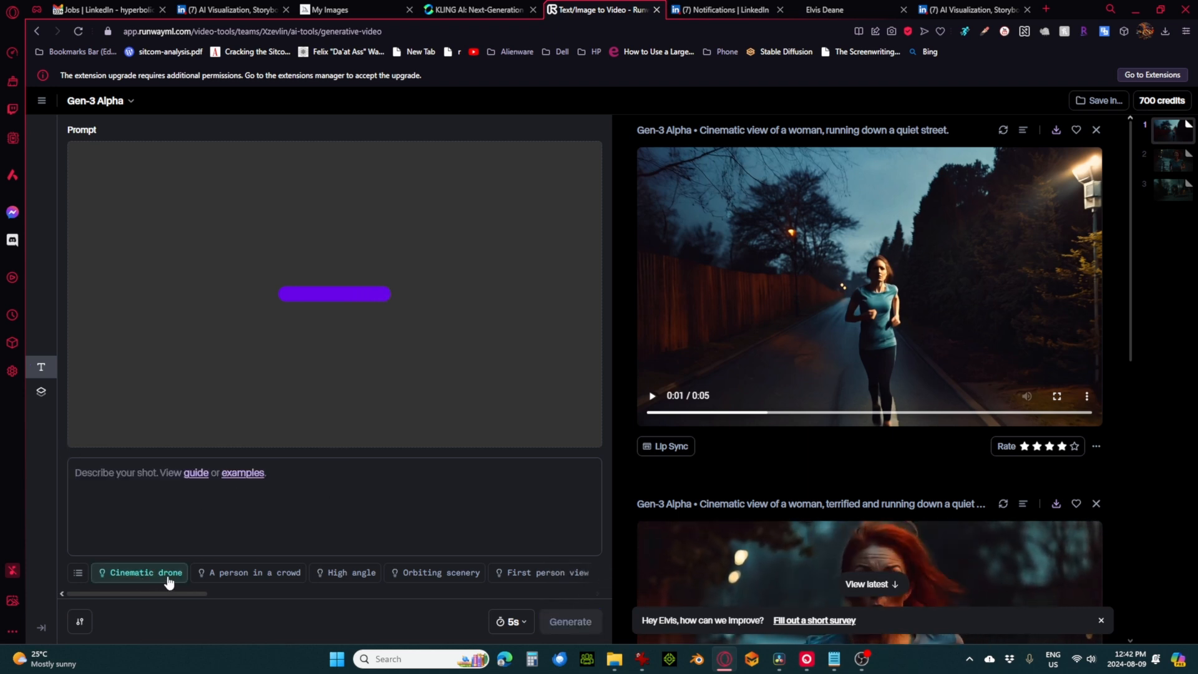
# Try the preset prompts "A person in a crowd", "Cinematic drone" and "High angle", clearing the prompt again
pyautogui.click(232, 582)
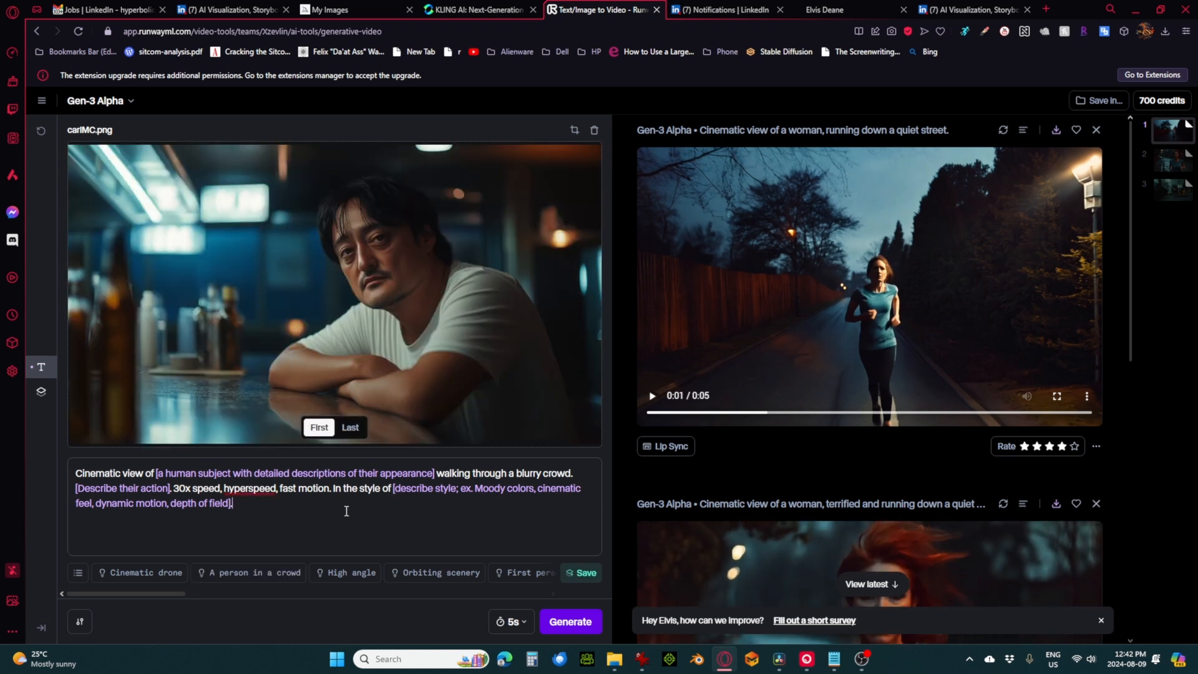
pyautogui.click(128, 574)
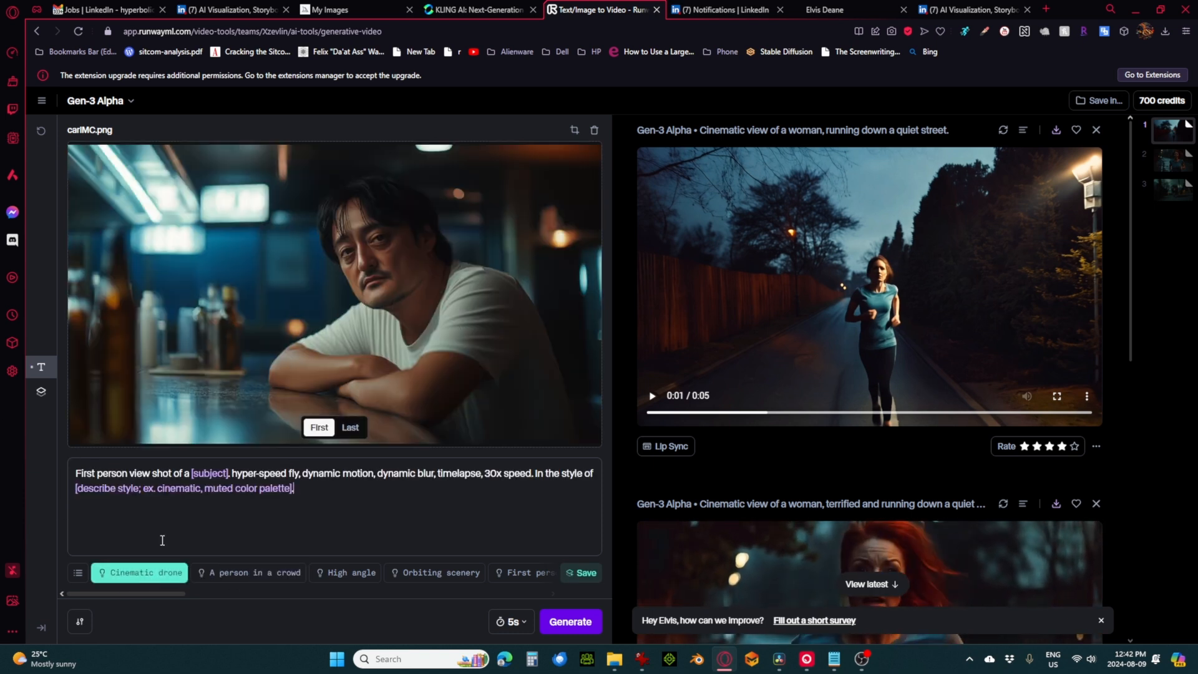
pyautogui.hotkey('ctrl', 'a')
pyautogui.press('BackSpace')
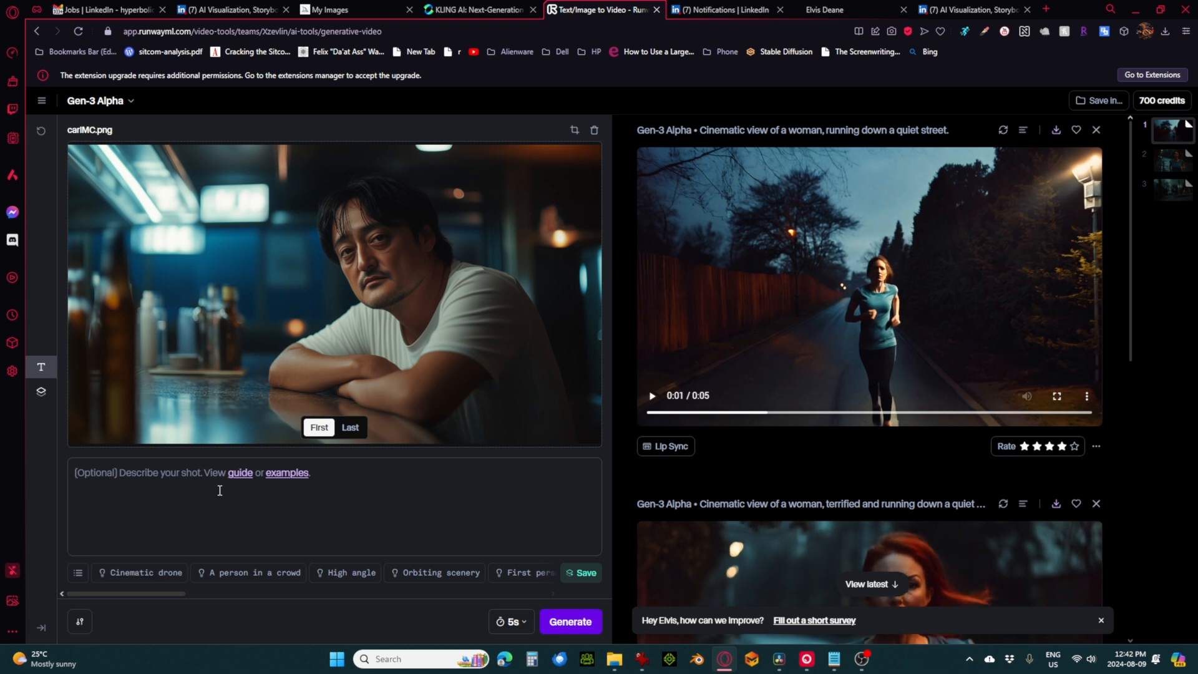
pyautogui.click(365, 574)
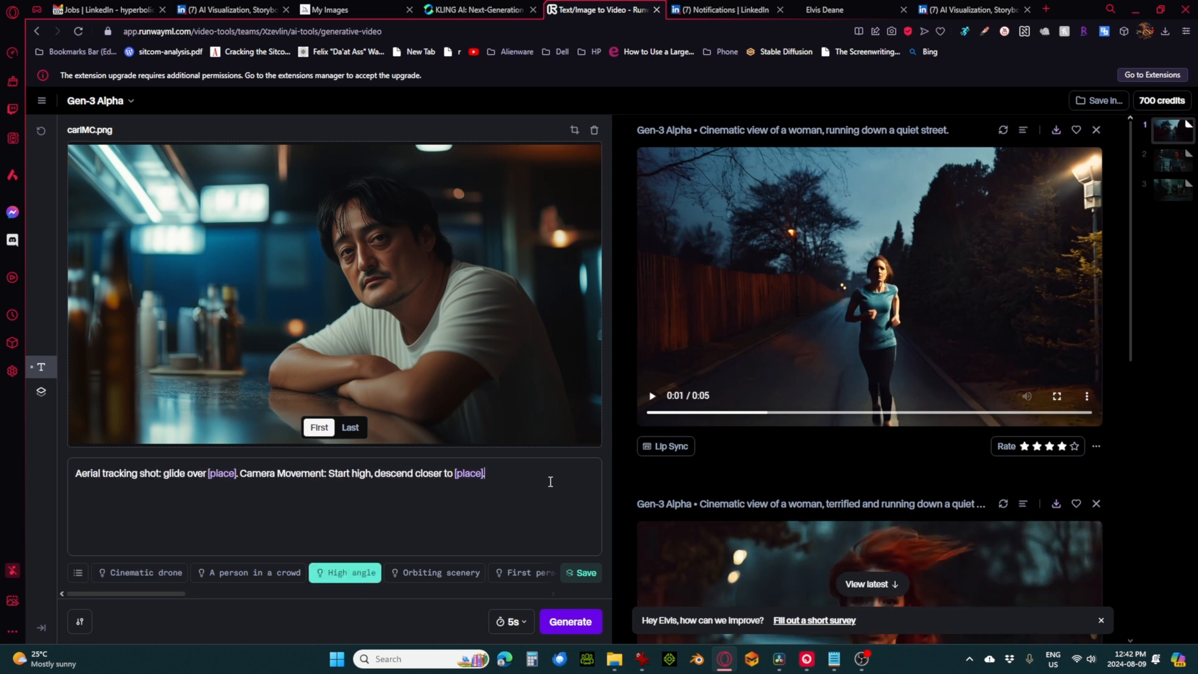
pyautogui.hotkey('ctrl', 'a')
pyautogui.press('BackSpace')
# Generate a 5-second video of the man with the prompt "Steady shot: the man talks very calmly" and open the next image upload
pyautogui.write('steady sho')
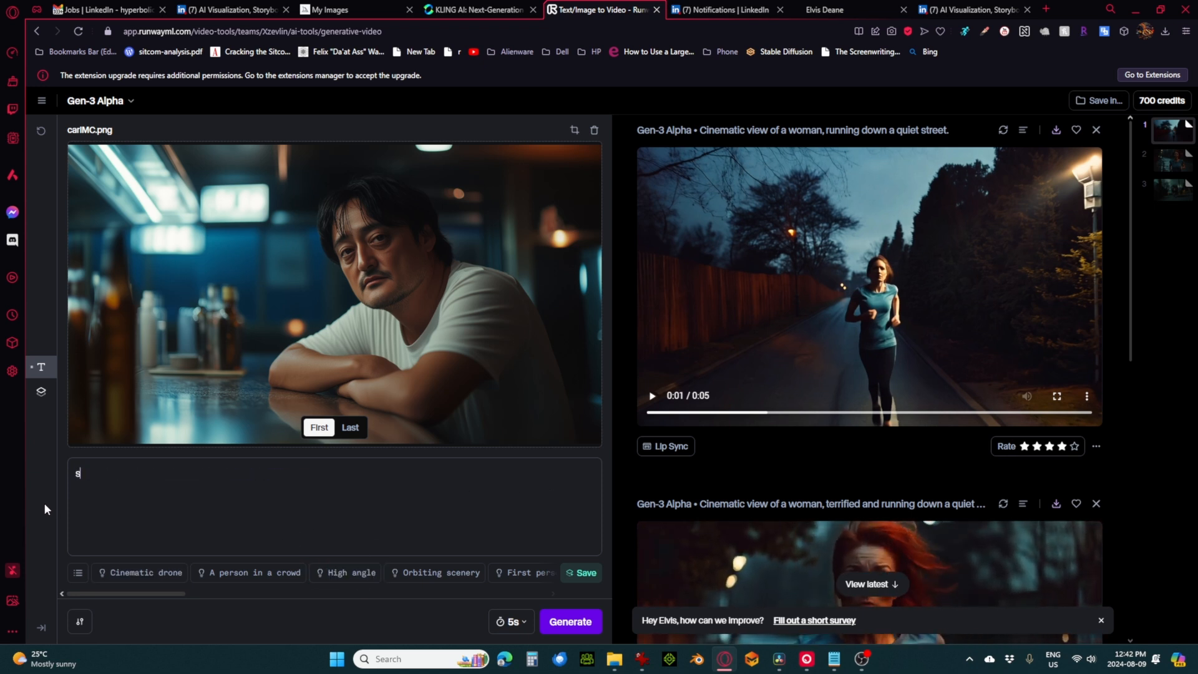
pyautogui.write('t')
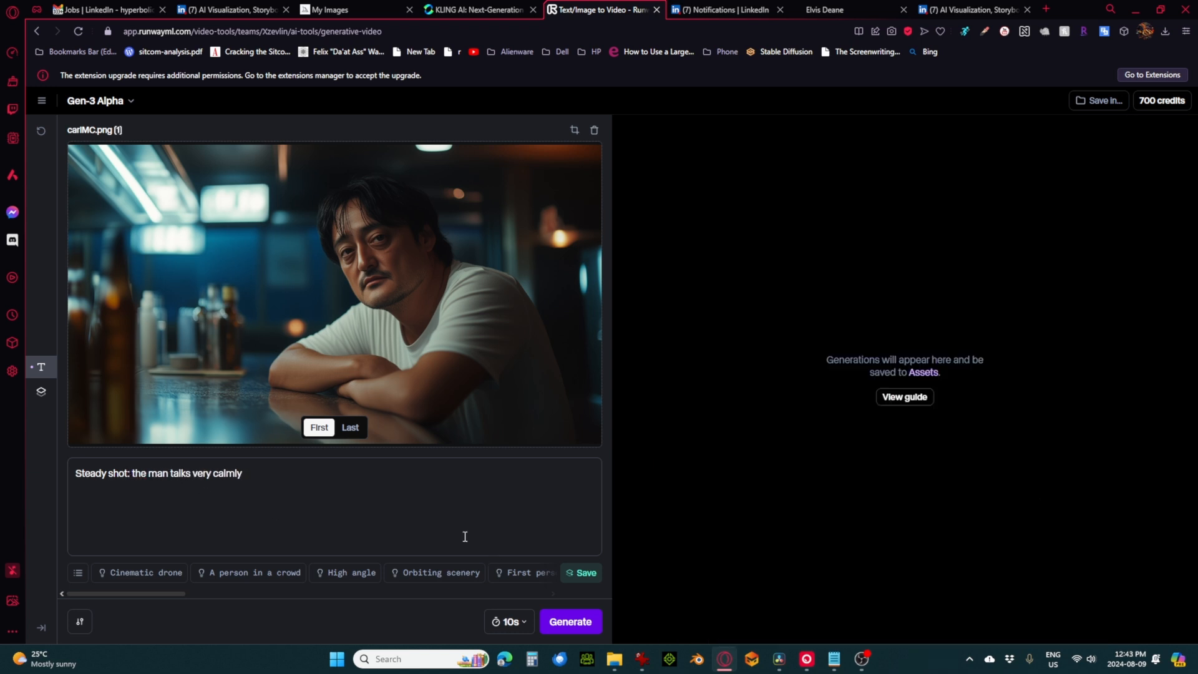
pyautogui.click(358, 489)
pyautogui.click(518, 627)
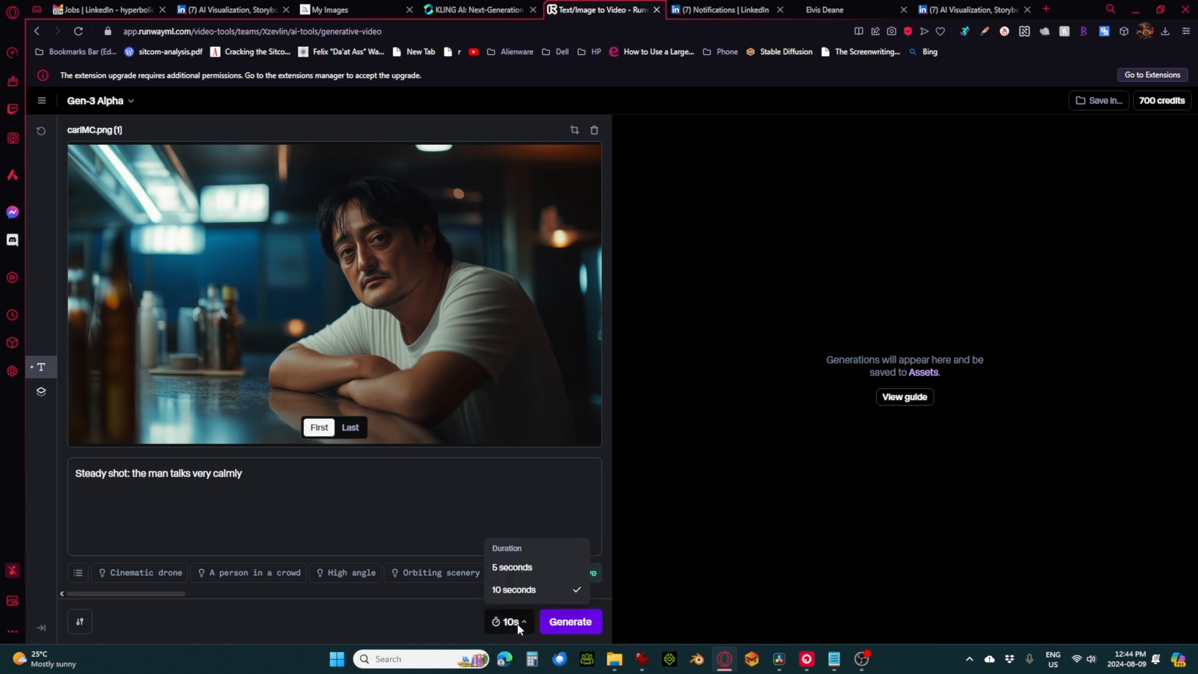
pyautogui.click(542, 569)
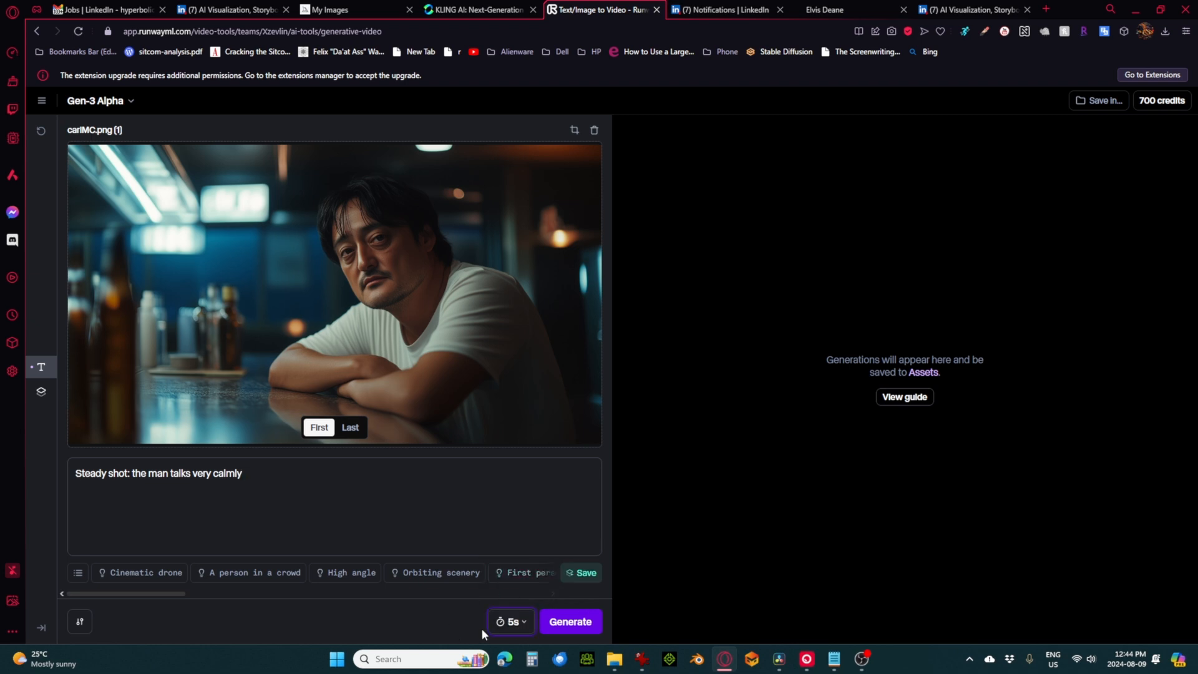
pyautogui.click(570, 622)
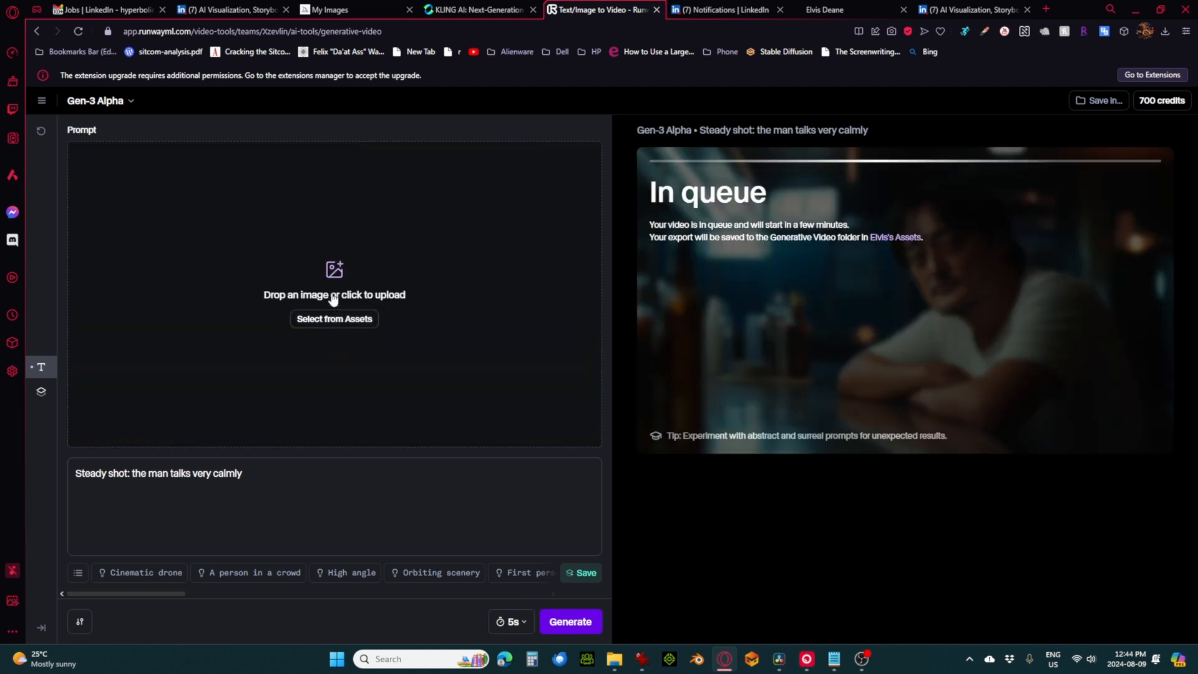
pyautogui.click(334, 270)
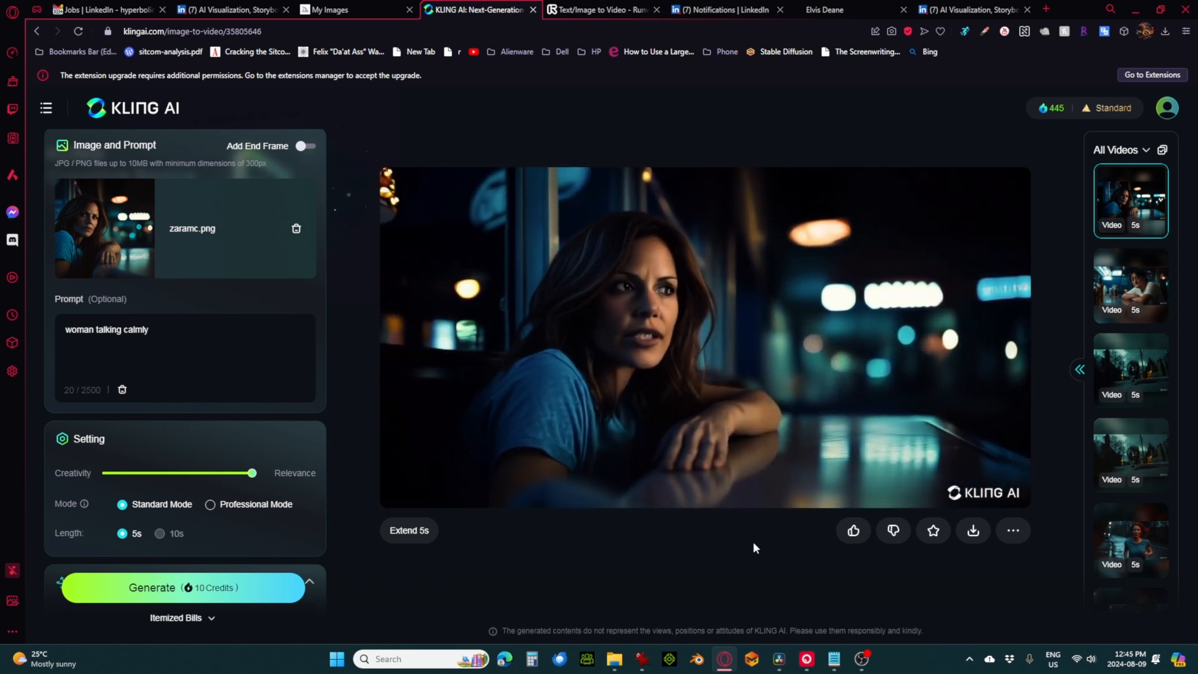
# Return to Kling AI and review the generated video of the woman talking alongside its prompt and settings
pyautogui.scroll(-5, 316, 521)
pyautogui.scroll(5, 276, 540)
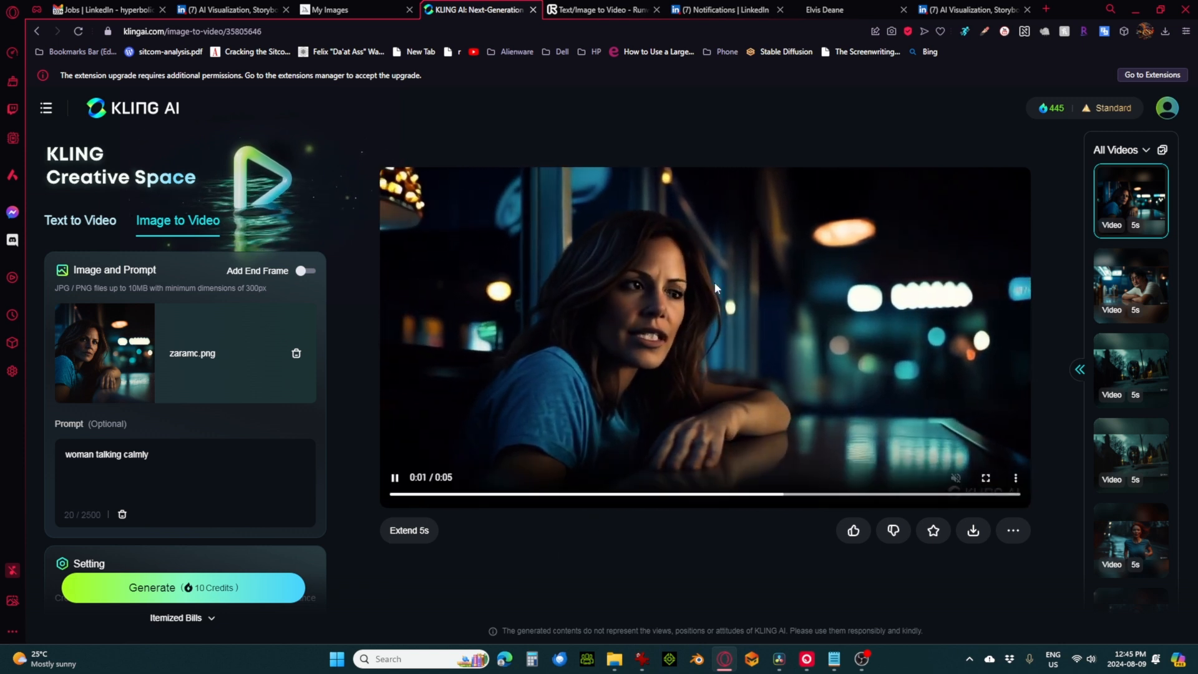
pyautogui.scroll(-2, 269, 465)
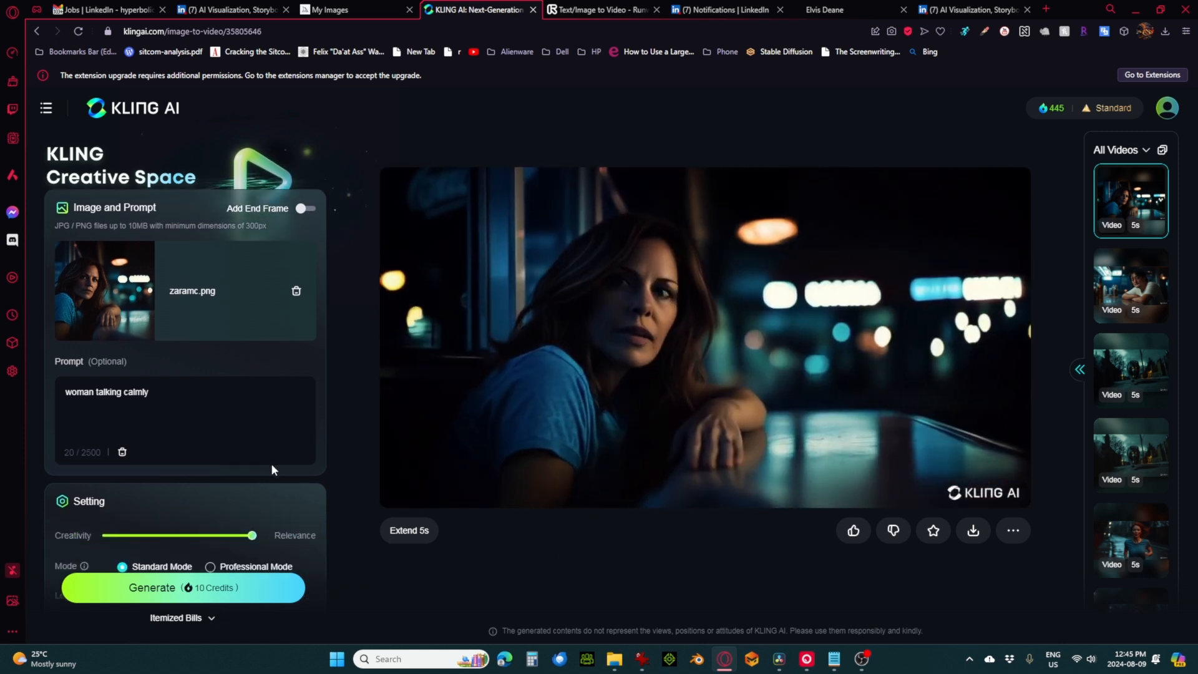
# Open the generated video of the man talking calmly and set its generation mode to Professional Mode
pyautogui.click(1115, 292)
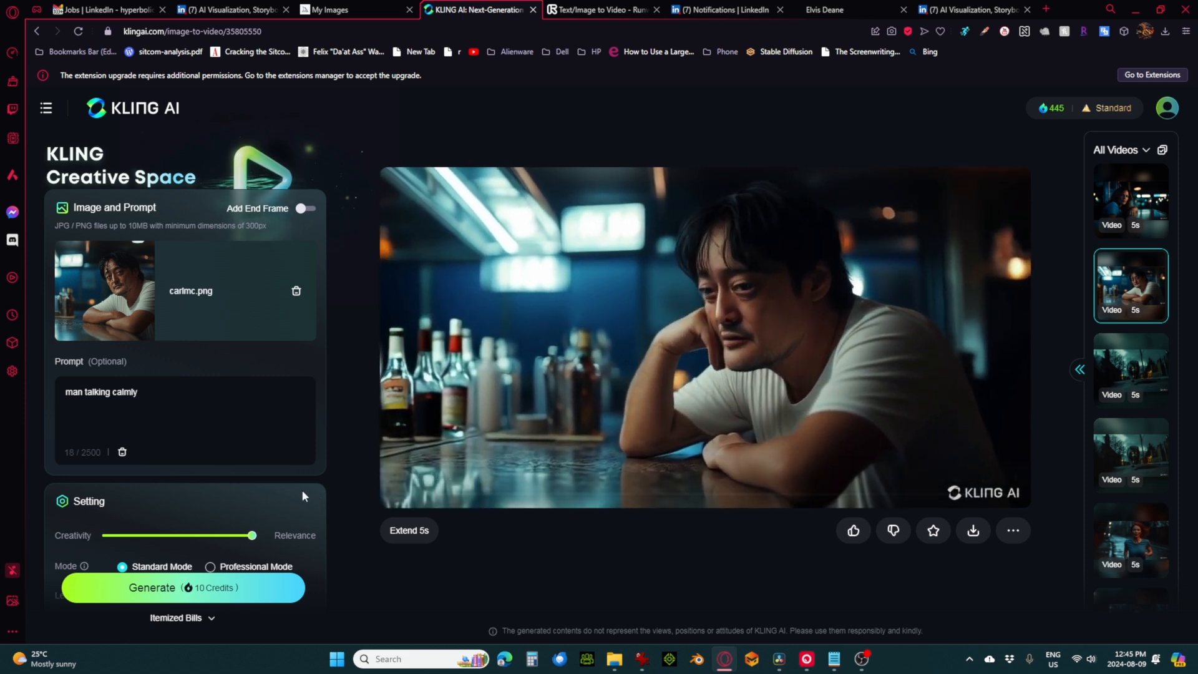
pyautogui.scroll(-3, 294, 499)
pyautogui.click(230, 388)
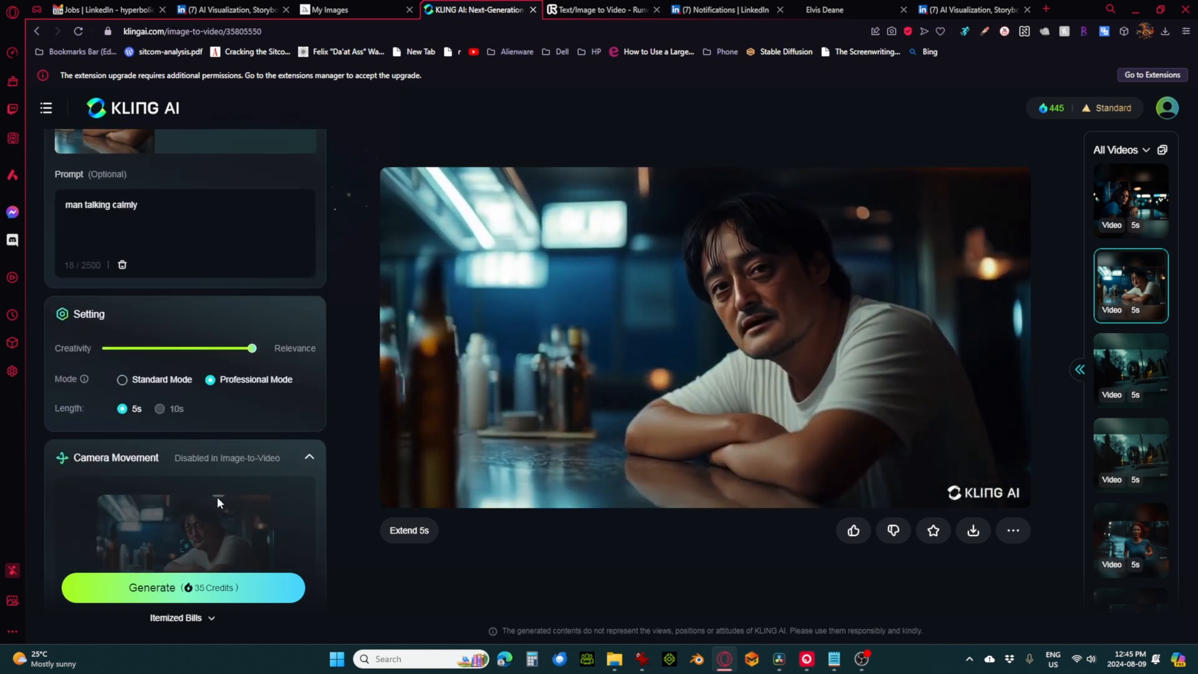
pyautogui.scroll(4, 293, 503)
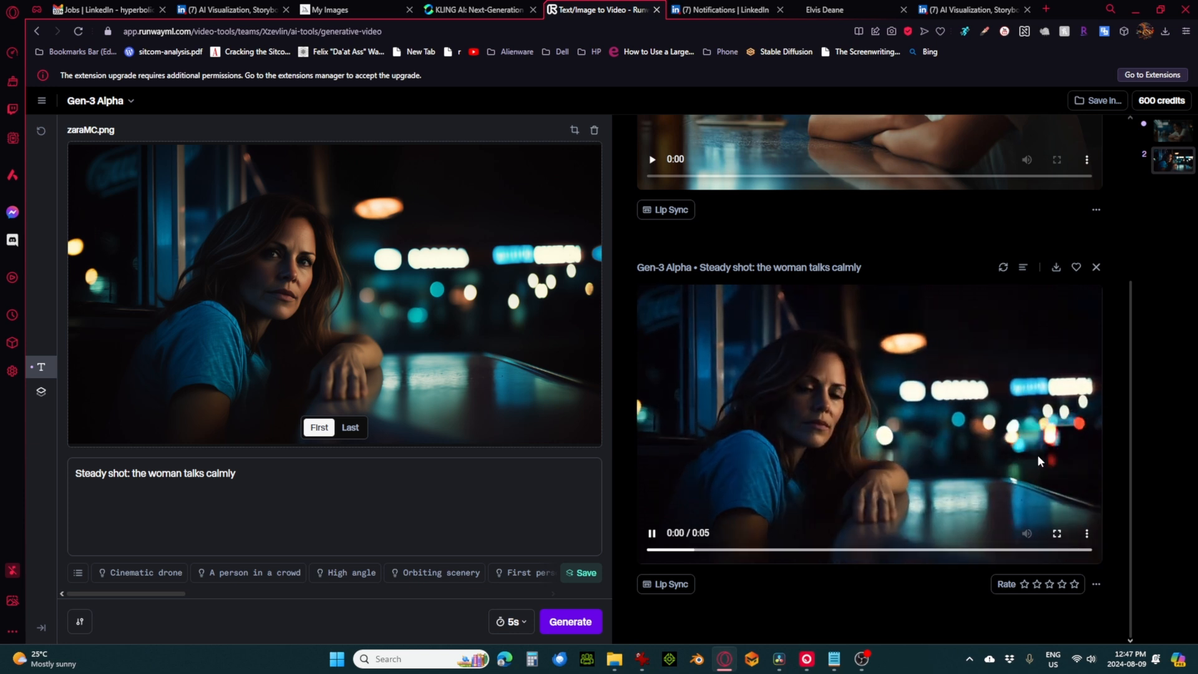
# Switch to Runway, generate another 5-second "Steady shot: the woman talks calmly" video and play the man's finished video
pyautogui.click(569, 623)
pyautogui.scroll(4, 657, 629)
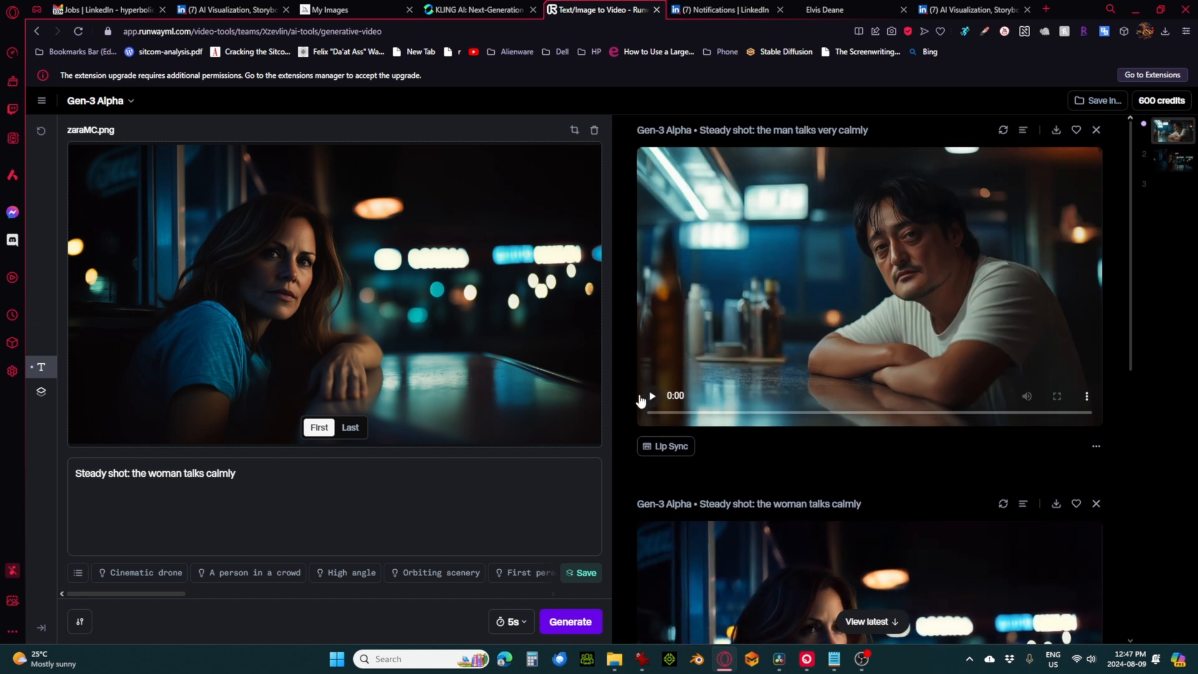
pyautogui.click(649, 396)
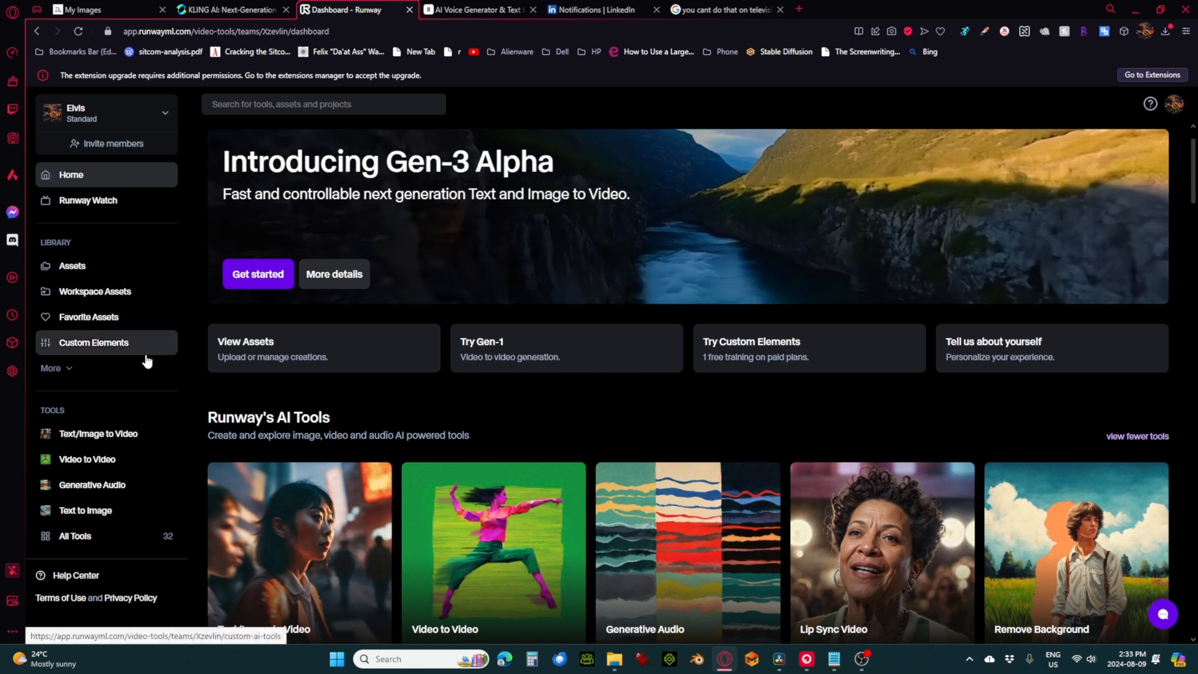
# Open the Lip Sync Video tool and upload High_Quality_man_talking_calmly.mp4 from the PartDeux folder
pyautogui.scroll(-3, 479, 334)
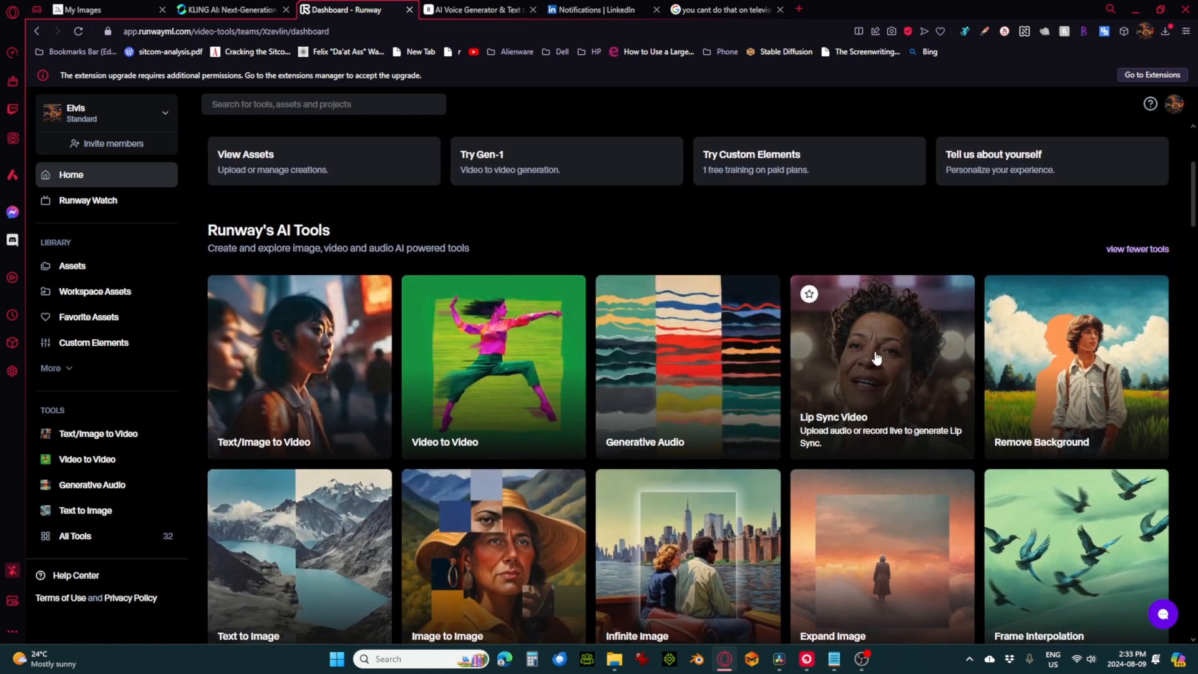
pyautogui.click(876, 357)
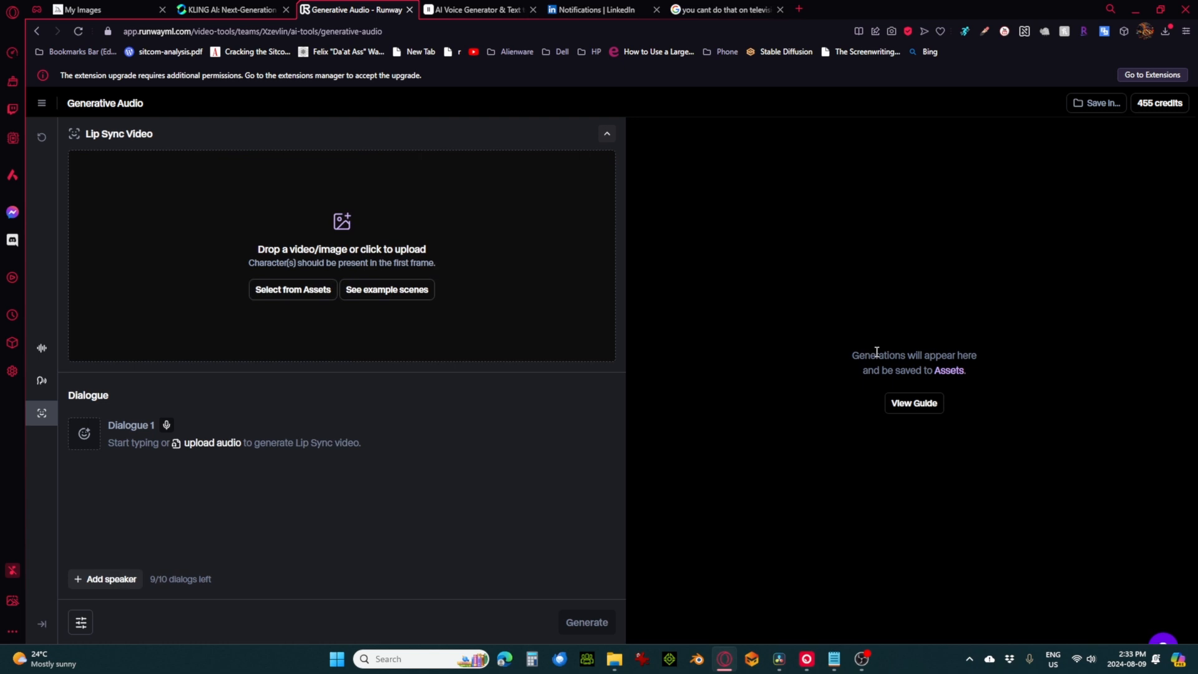
pyautogui.click(347, 218)
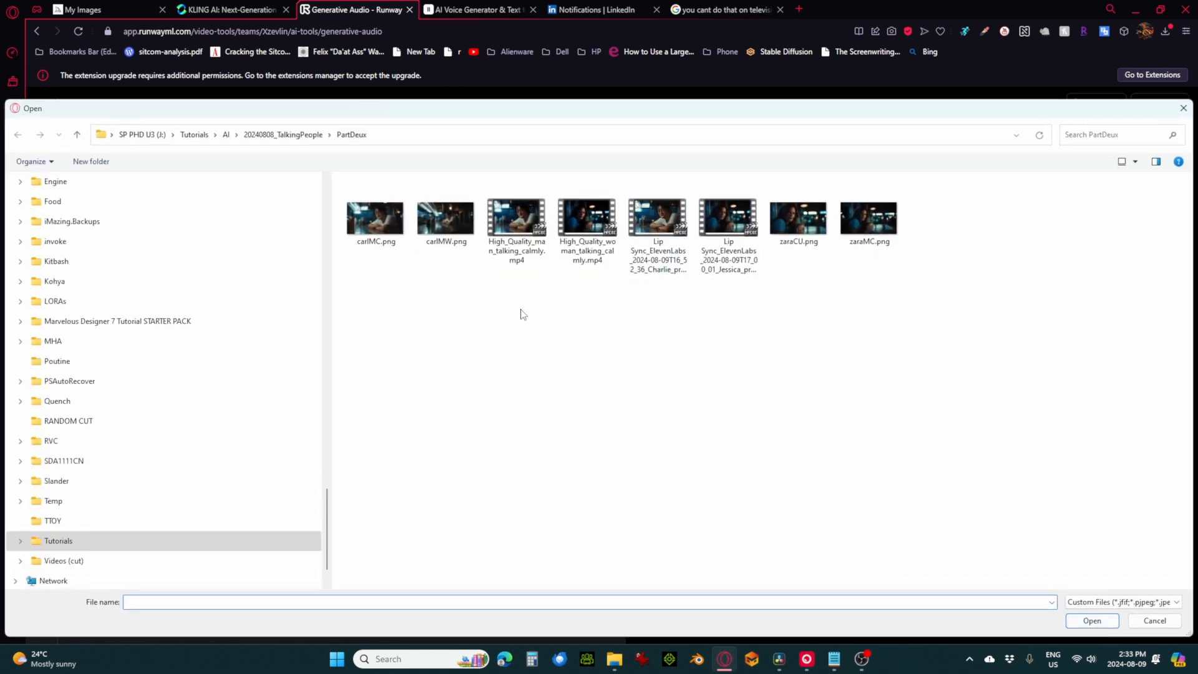
pyautogui.click(513, 225)
pyautogui.click(1112, 621)
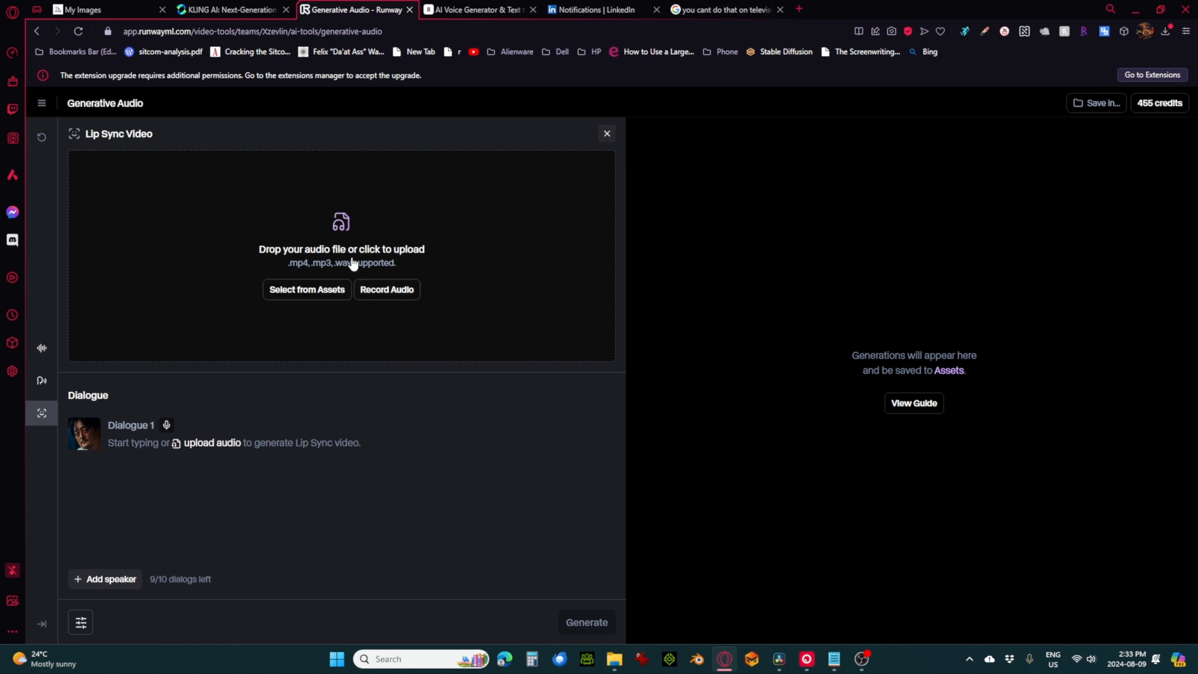
# Start the dialogue audio upload and select the ElevenLabs 2024-08-09T17_32_17 Charlie MP3 in the PartDeux folder
pyautogui.click(352, 264)
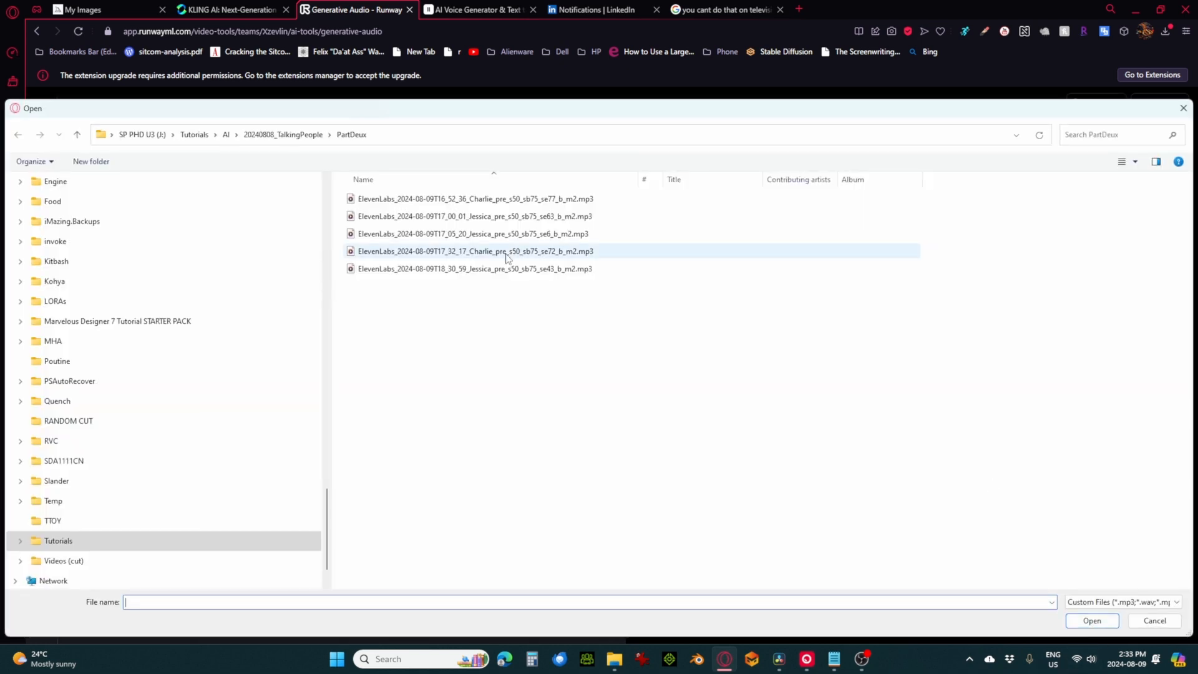
pyautogui.click(509, 253)
pyautogui.rightClick(509, 253)
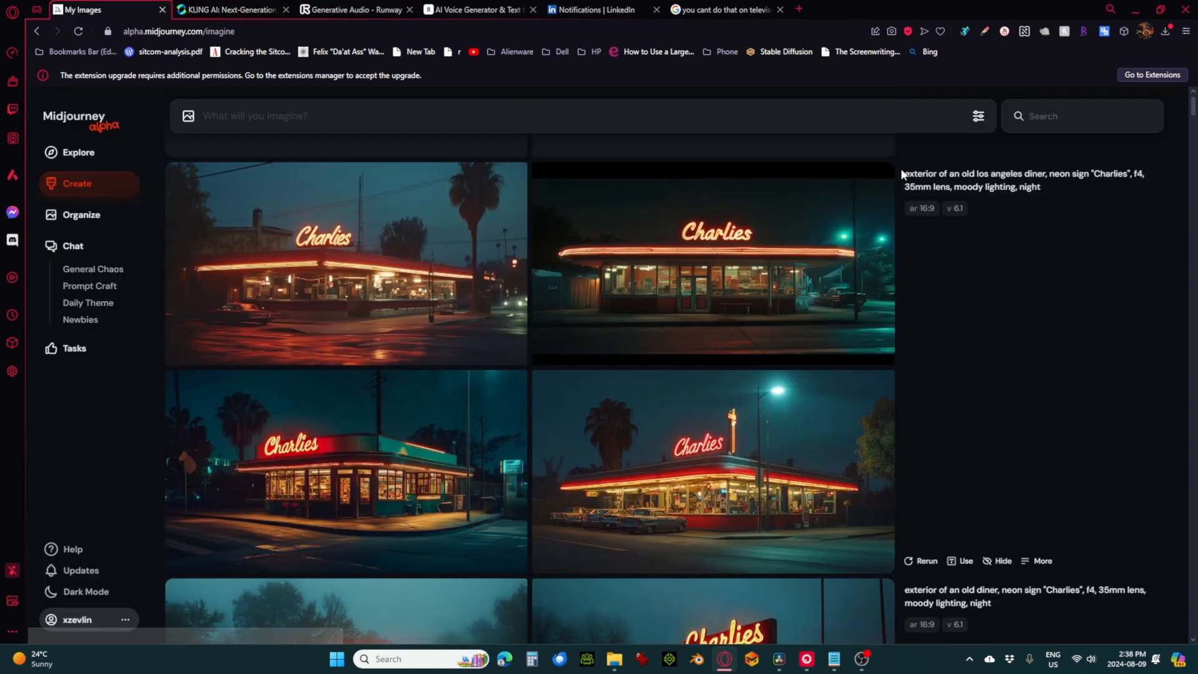
# In Midjourney, reuse the prompt "exterior of an old los angeles diner, neon sign "Charlies", f4, 35mm lens, moody lighting, night"
pyautogui.click(958, 180)
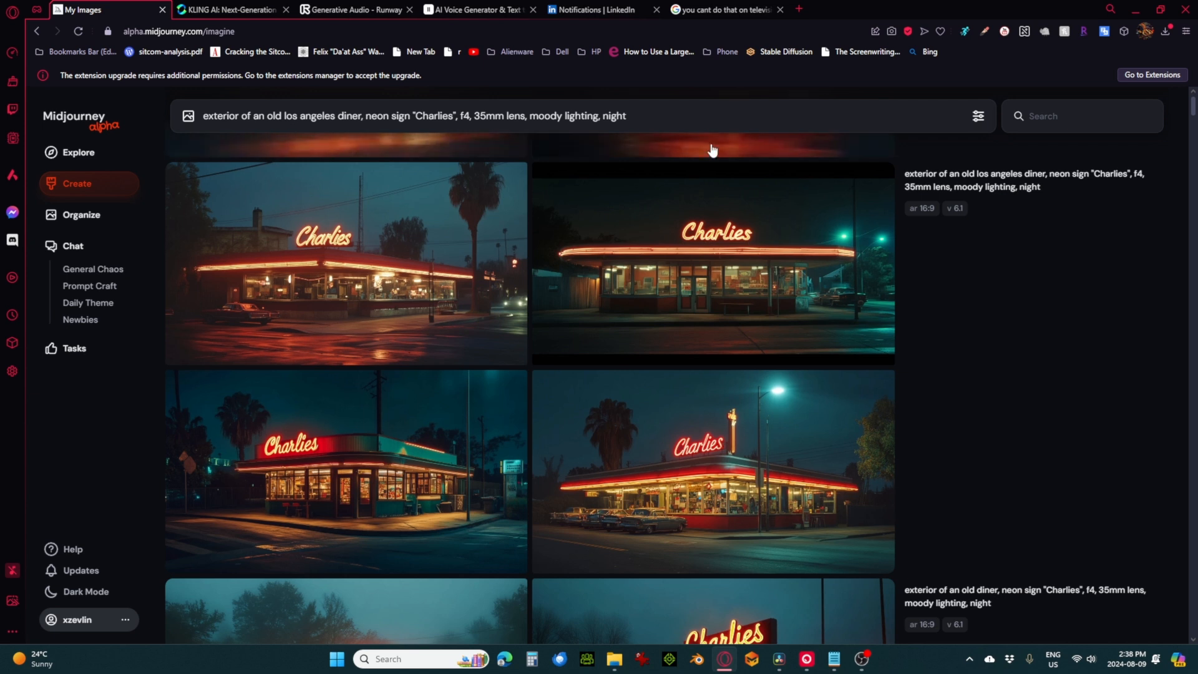
pyautogui.scroll(4, 946, 278)
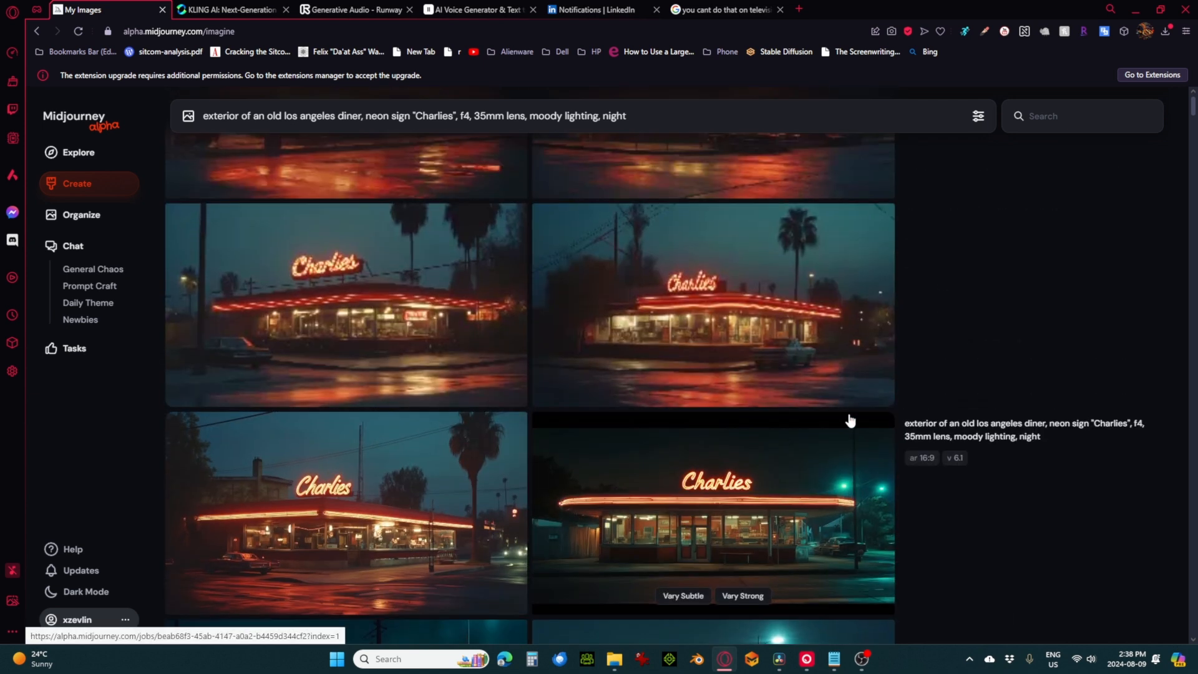
pyautogui.scroll(-3, 850, 422)
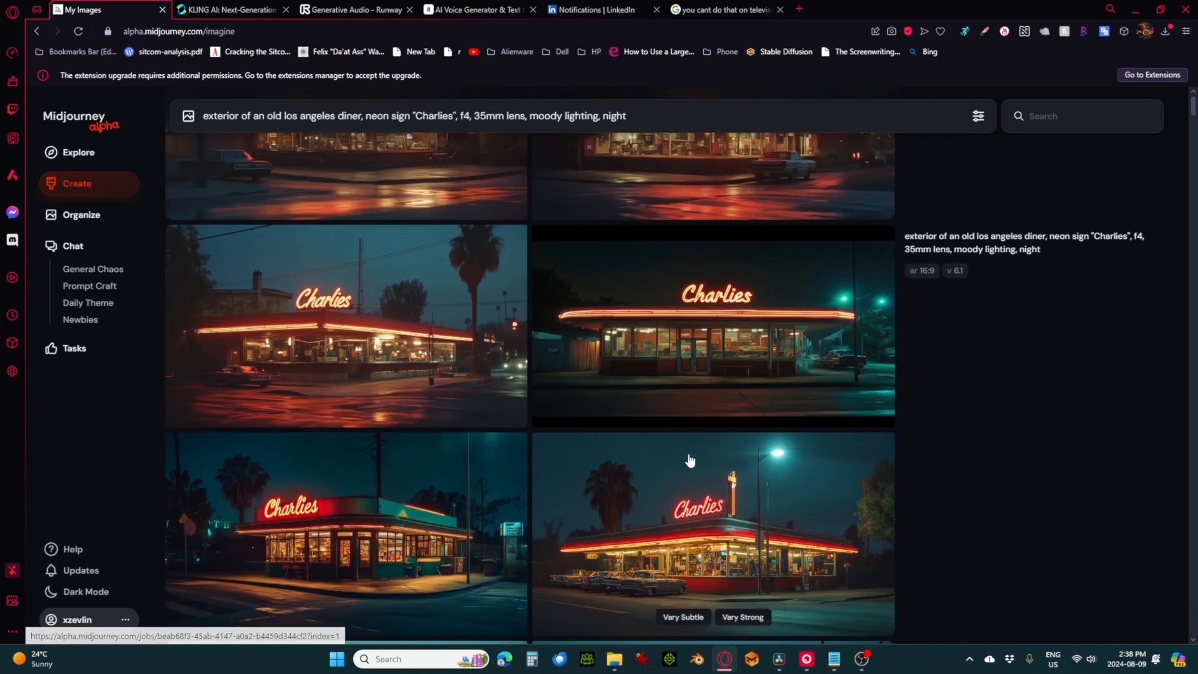
# View the teal corner, palm-tree and front-view "Charlies" diner images enlarged and return to the image grid
pyautogui.click(690, 461)
pyautogui.scroll(1, 679, 498)
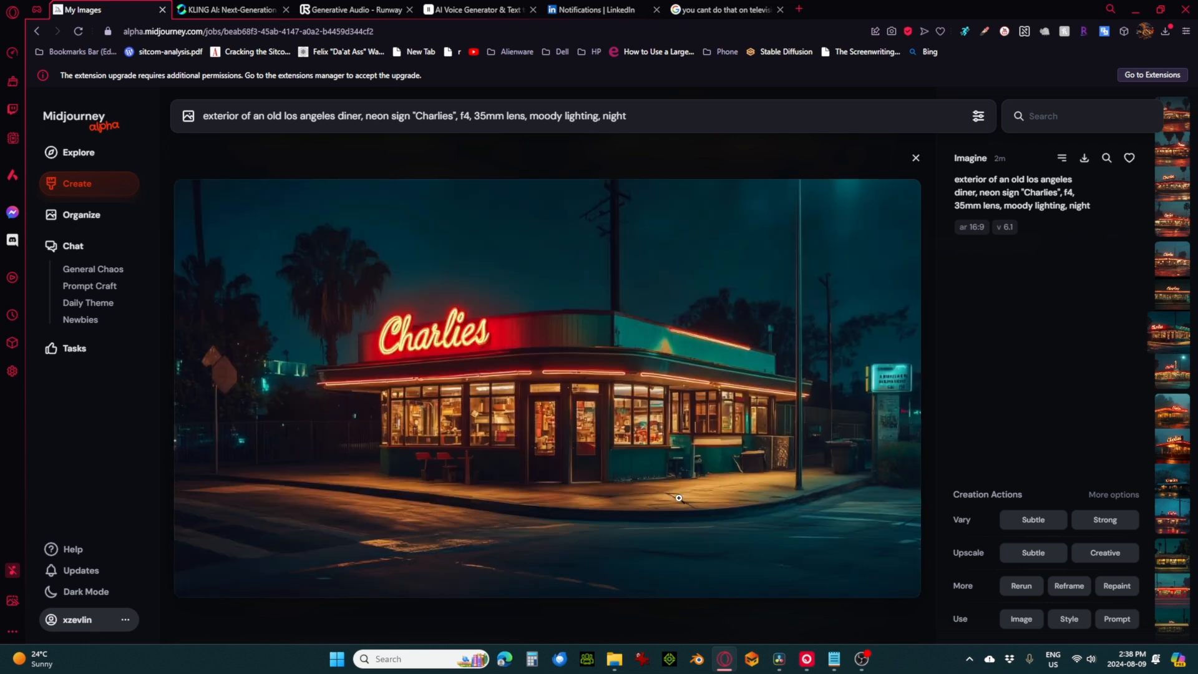
pyautogui.scroll(1, 687, 498)
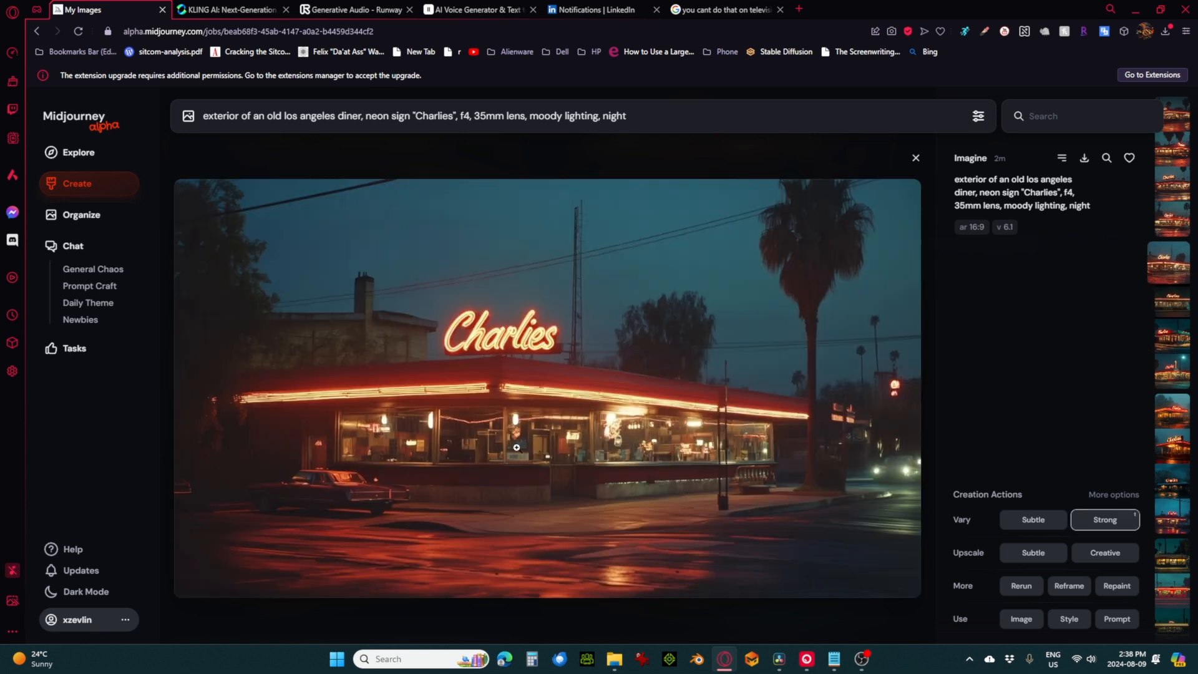
pyautogui.click(93, 185)
pyautogui.scroll(2, 495, 396)
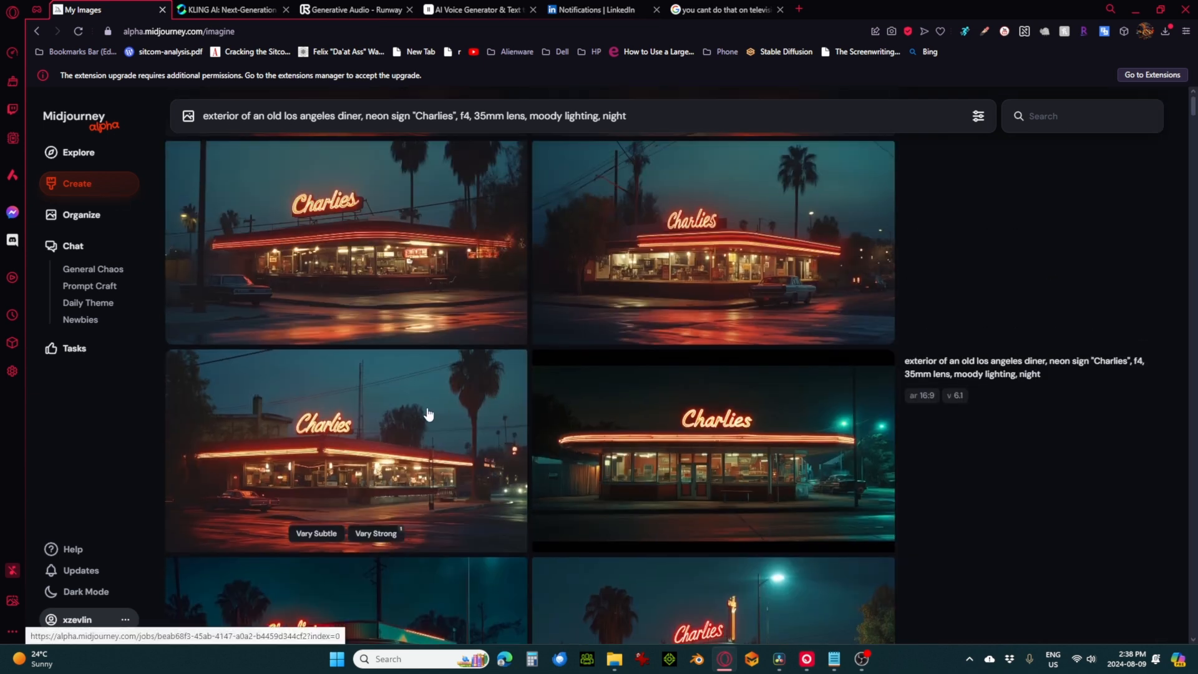
pyautogui.click(682, 485)
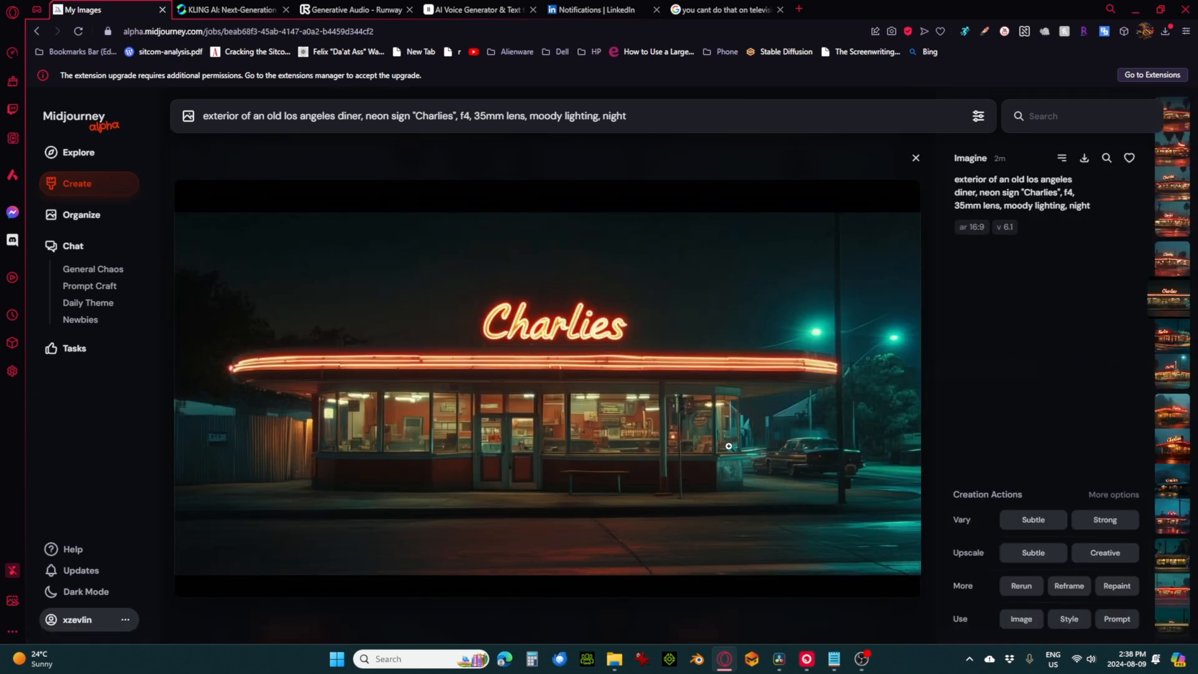
pyautogui.click(85, 181)
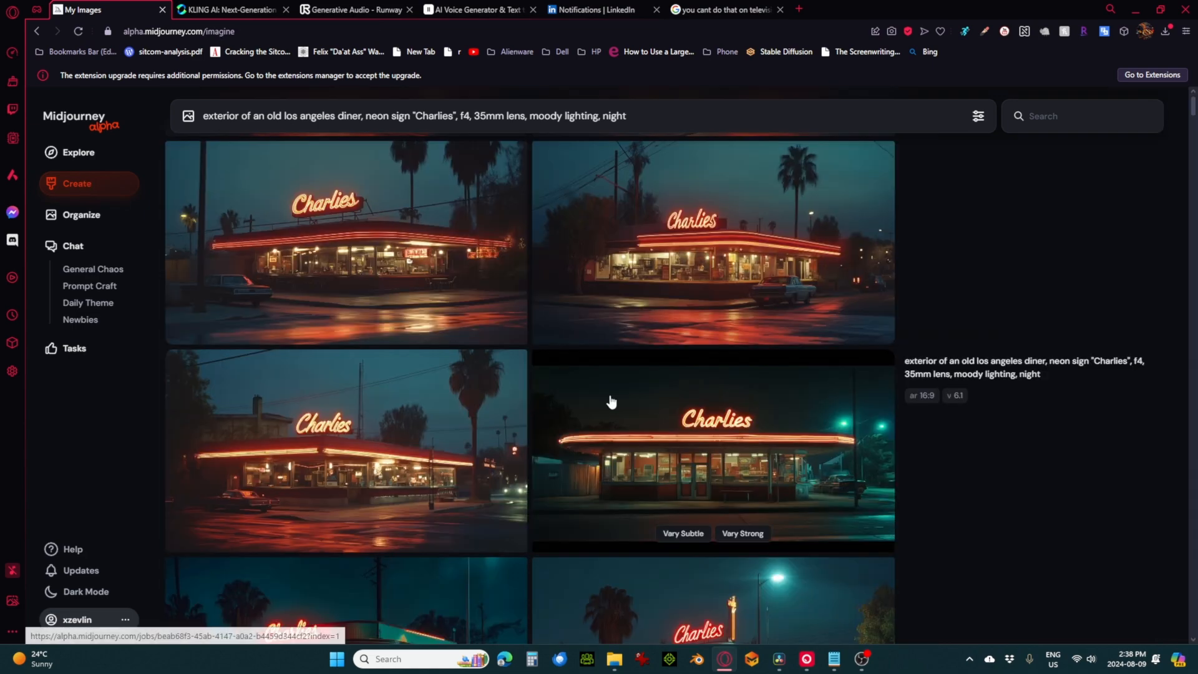
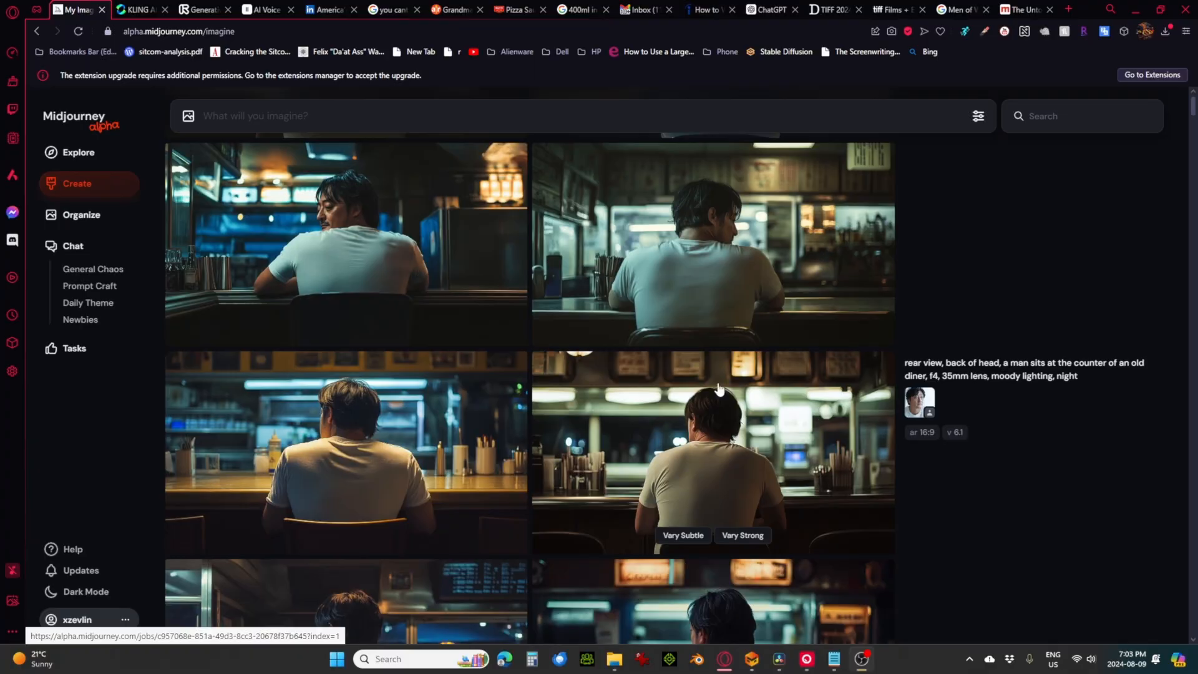
# Examine the rear-view images of the man and the woman at the diner counter together with their prompts
pyautogui.scroll(-3, 720, 437)
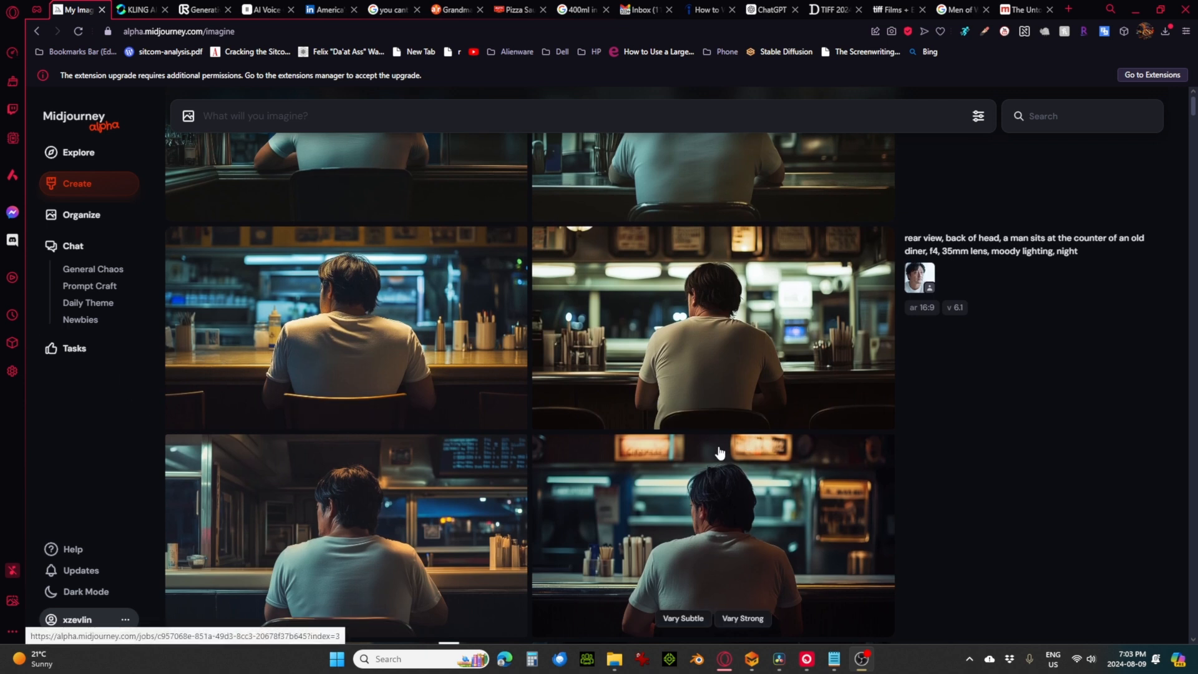
pyautogui.scroll(-1, 452, 418)
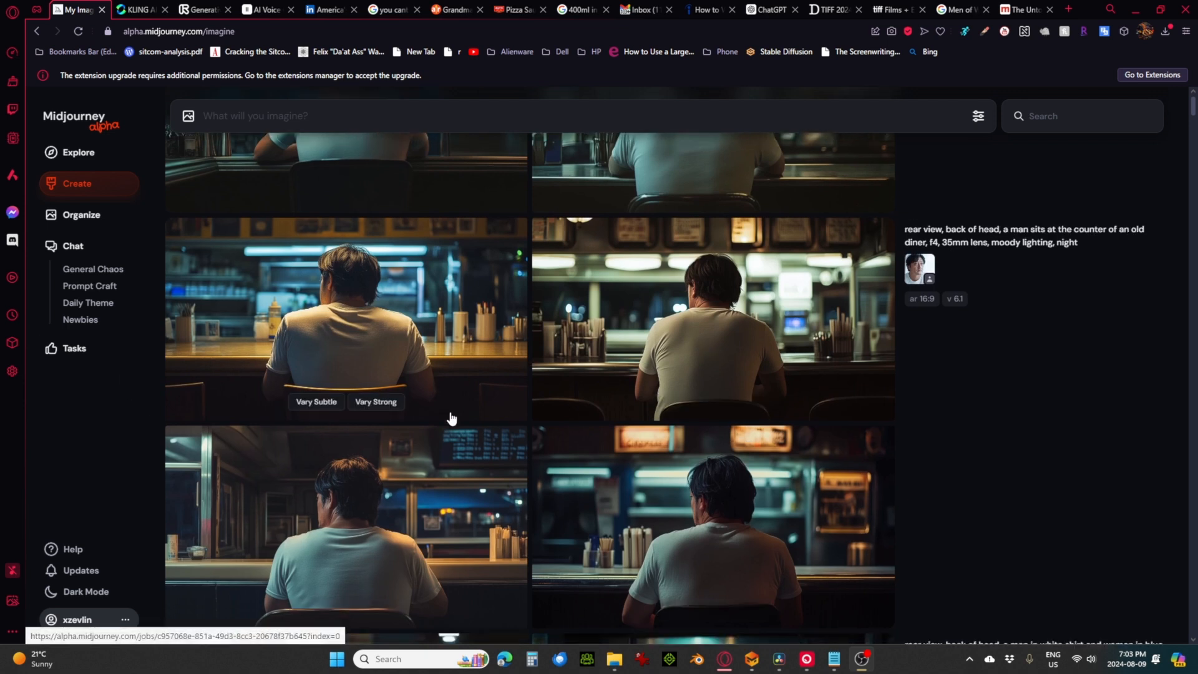
pyautogui.scroll(-2, 452, 419)
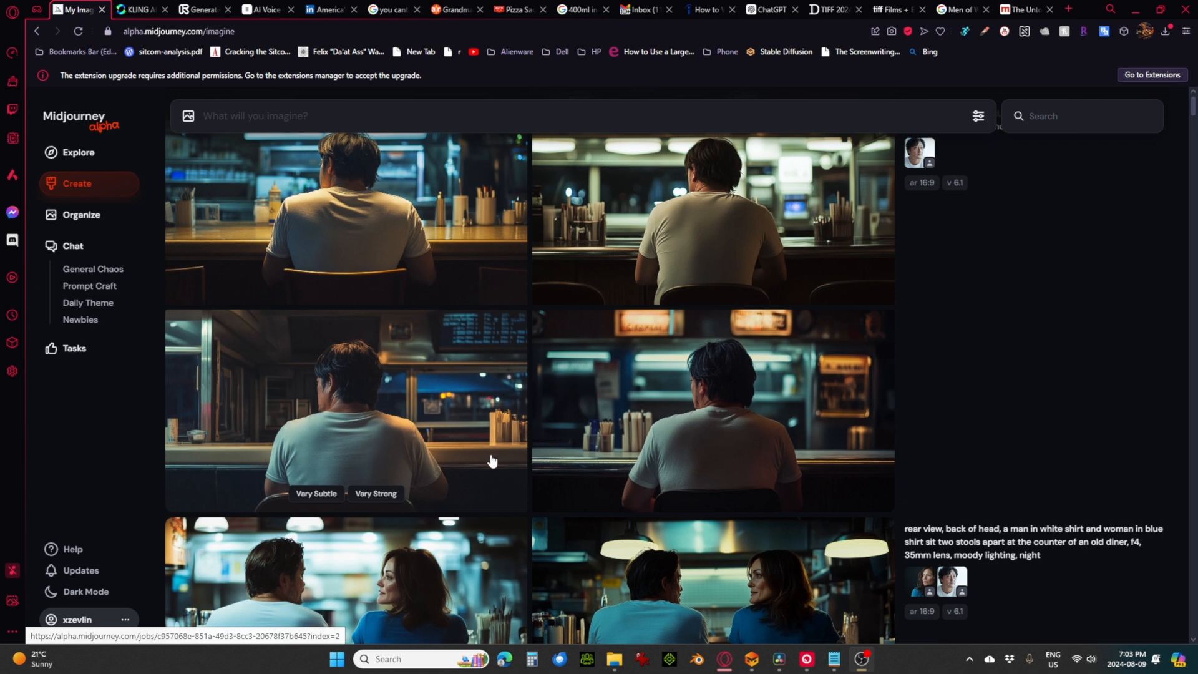
pyautogui.scroll(-5, 492, 461)
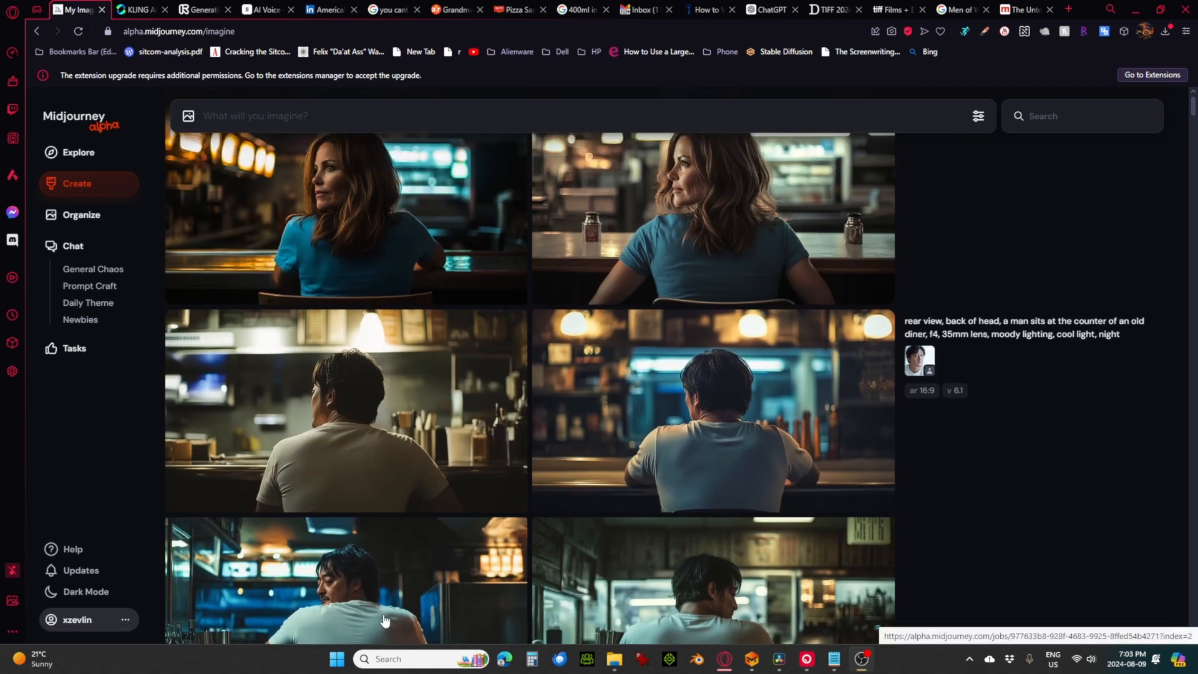
pyautogui.scroll(-3, 385, 621)
pyautogui.scroll(7, 415, 451)
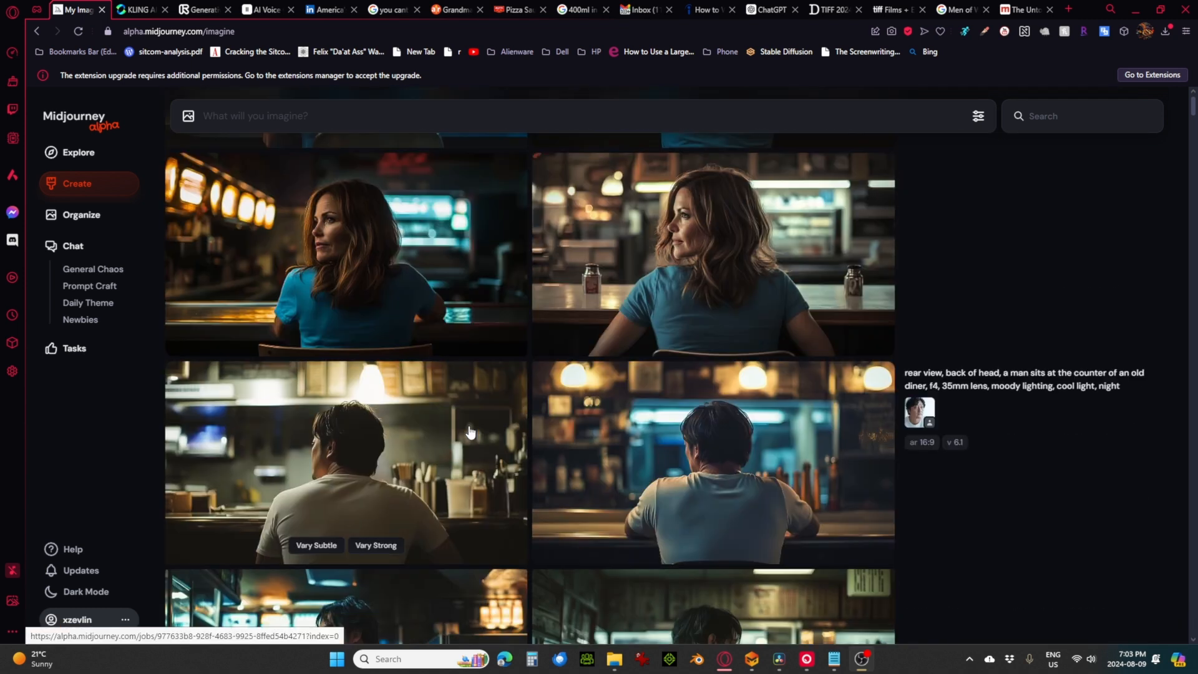
pyautogui.scroll(6, 761, 380)
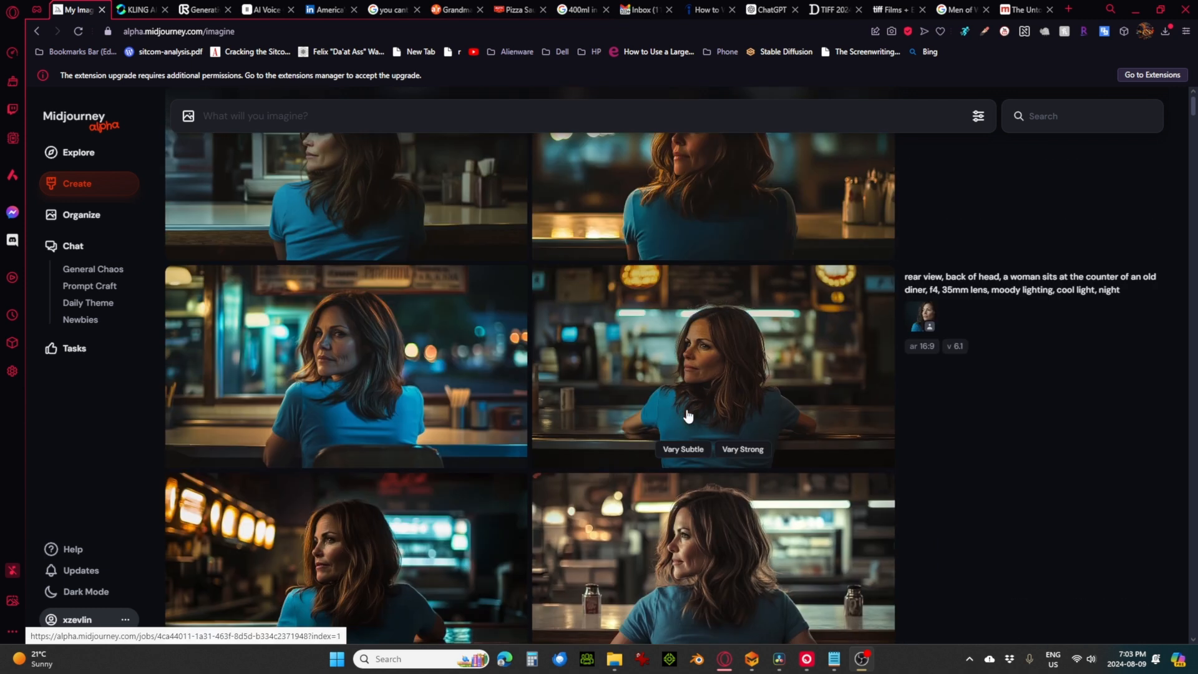
pyautogui.scroll(10, 710, 423)
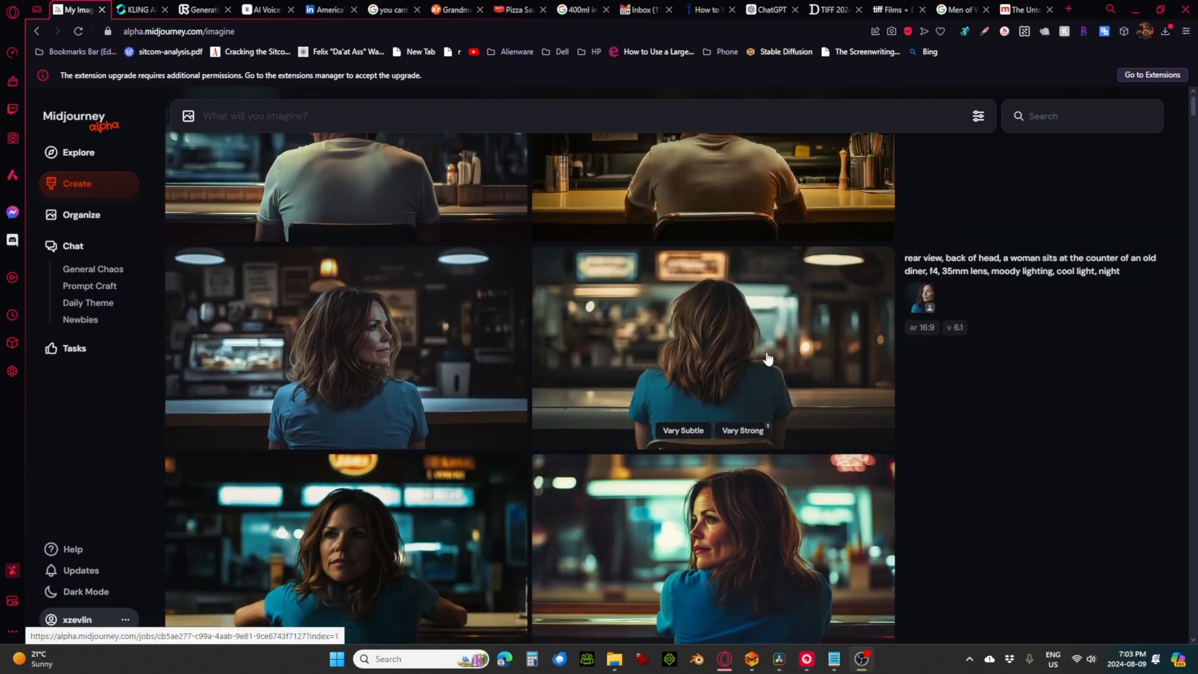
pyautogui.scroll(3, 743, 418)
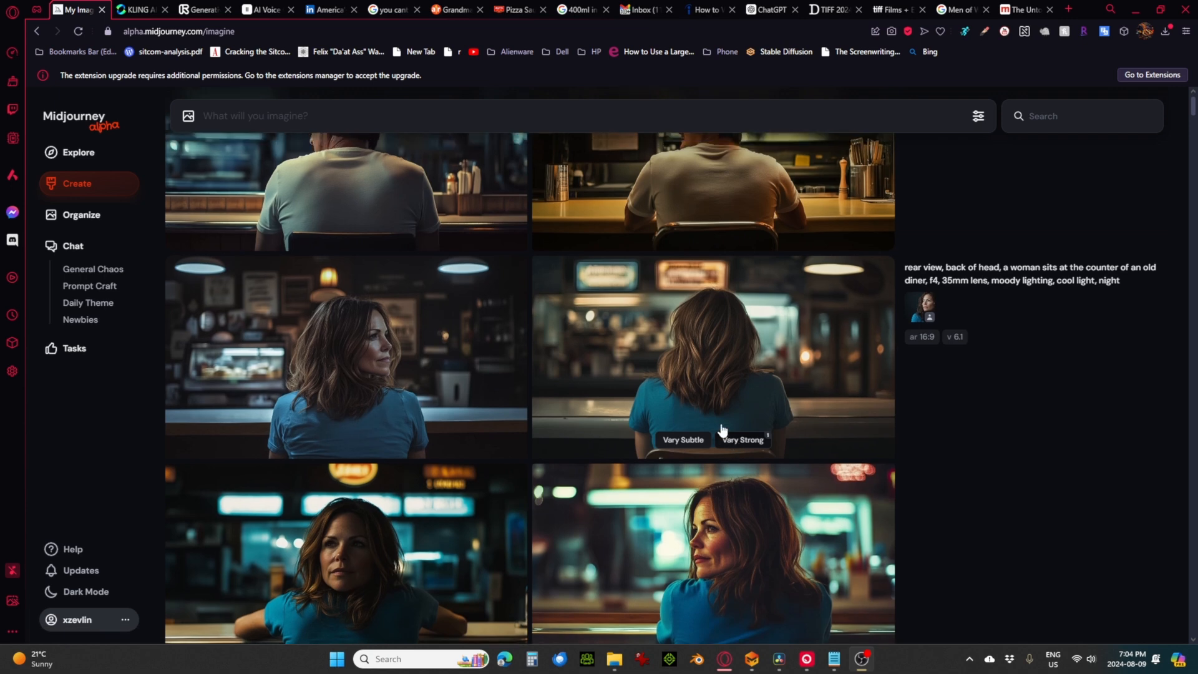
pyautogui.scroll(3, 728, 497)
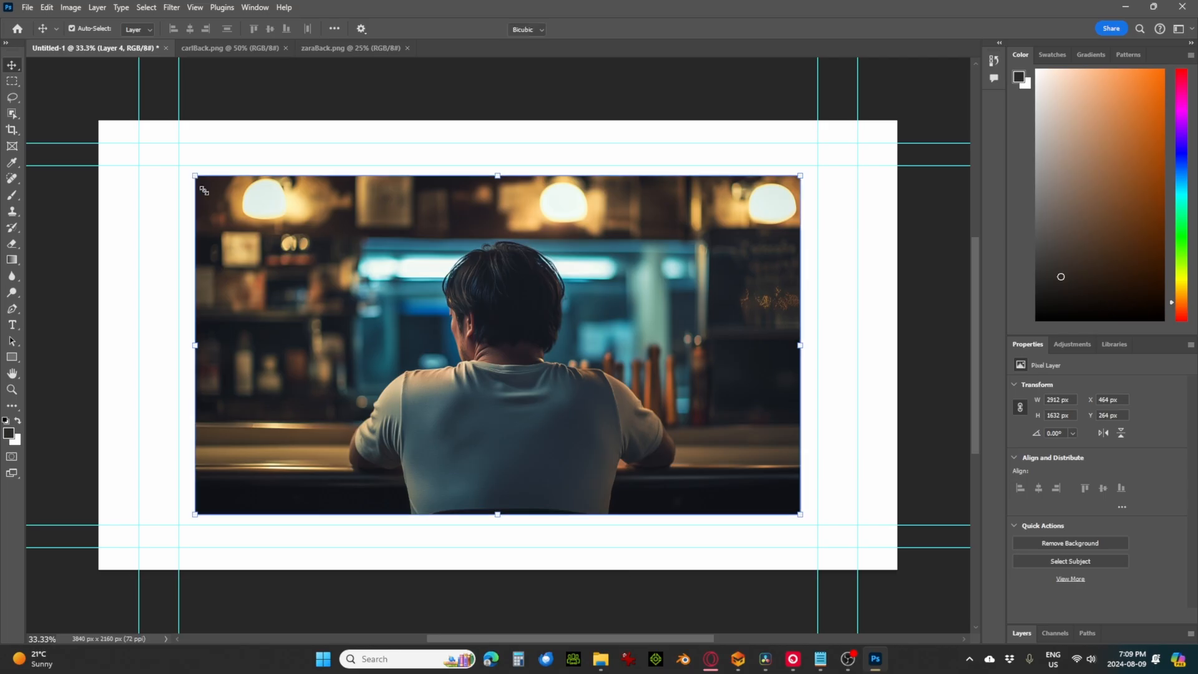
# In Photoshop, scale the man's image layer to about 80% and move it to about X 1728, Y 425 px
pyautogui.moveTo(196, 176); pyautogui.dragTo(315, 244)
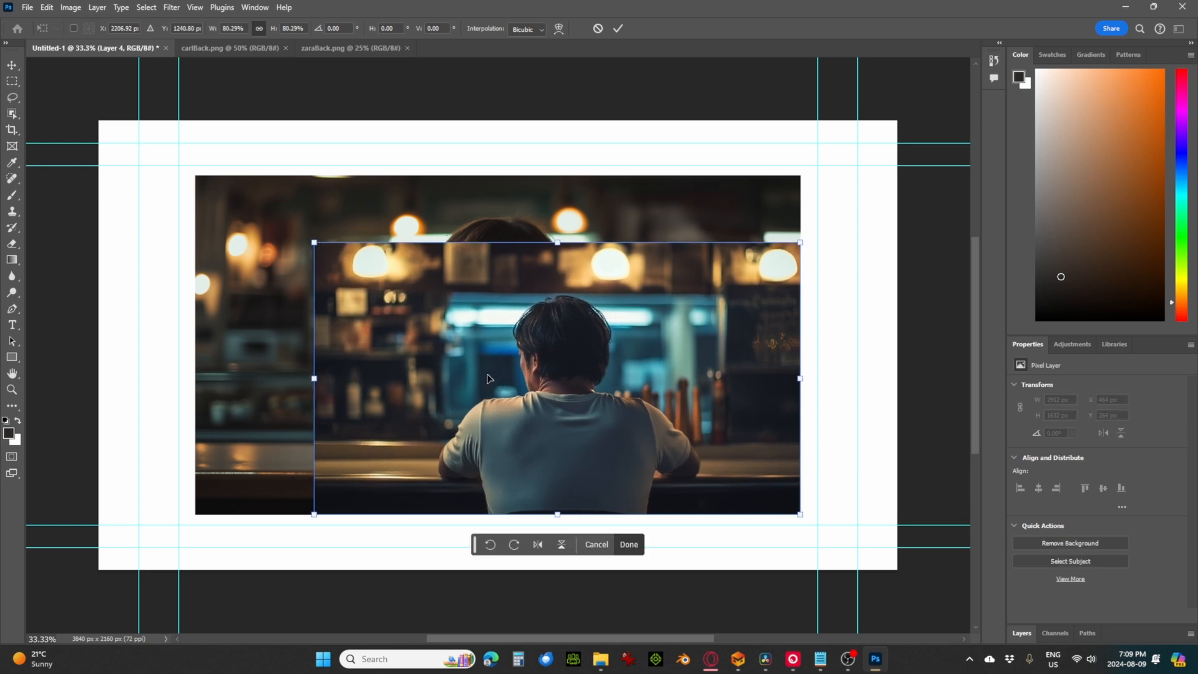
pyautogui.moveTo(514, 373); pyautogui.dragTo(672, 325)
pyautogui.press('Return')
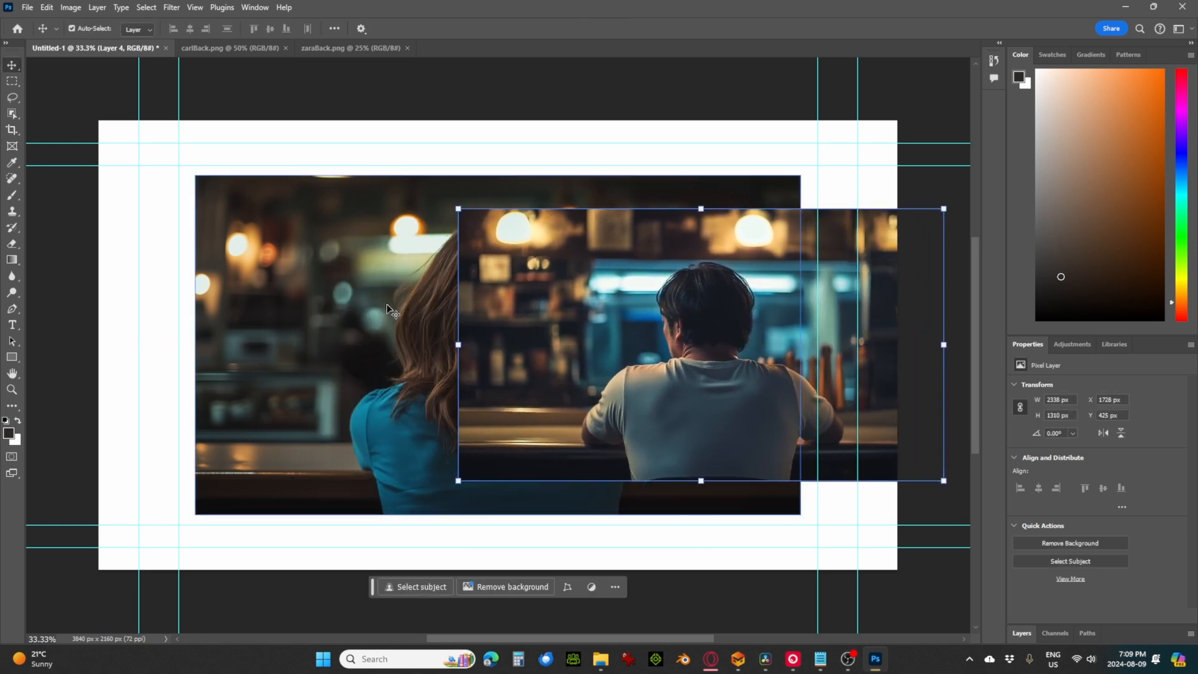
# Delete Layer 1 and Layer 2 from the composition
pyautogui.click(1022, 634)
pyautogui.click(1067, 552)
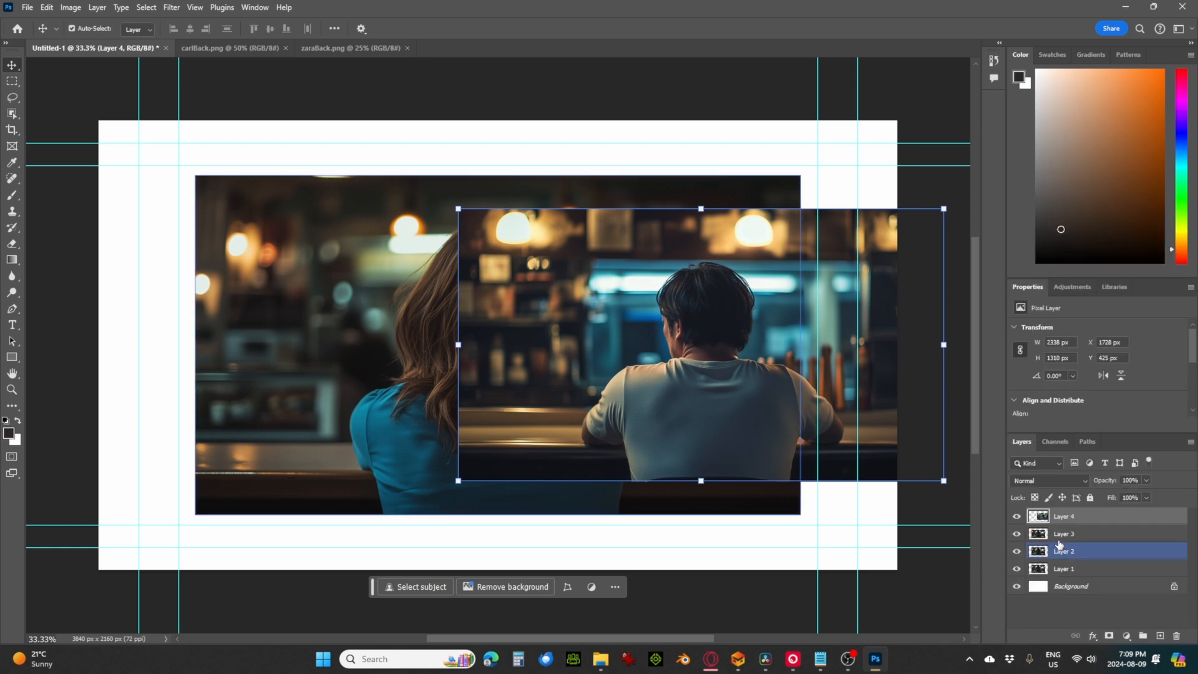
pyautogui.keyDown('shift'); pyautogui.click(1071, 565); pyautogui.keyUp('shift')
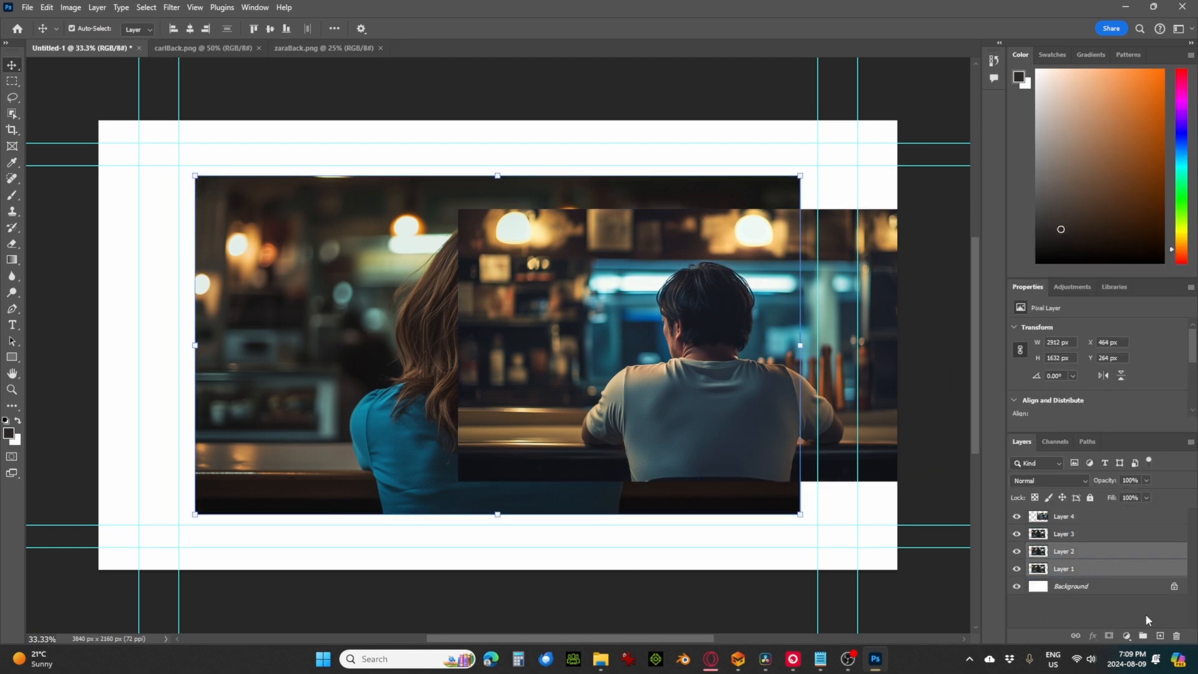
pyautogui.click(1176, 635)
# Scale the woman's image layer to about 2026 × 1135 px and place it above the man's layer in the stack
pyautogui.click(550, 242)
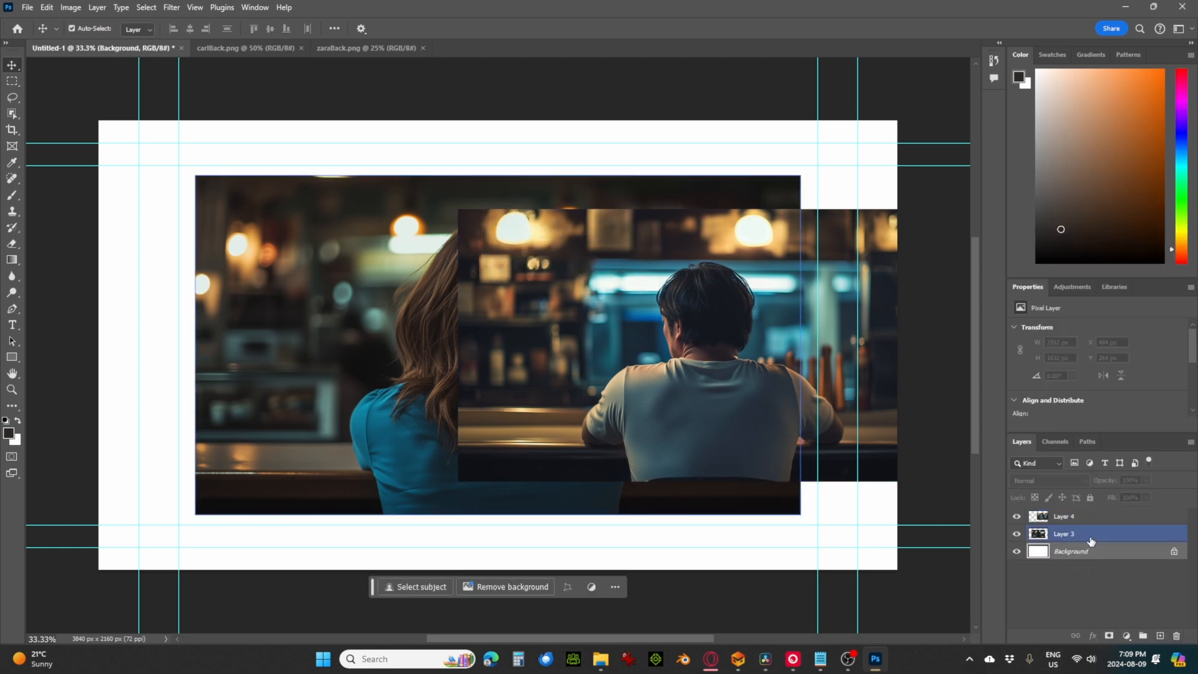
pyautogui.moveTo(801, 175); pyautogui.dragTo(570, 258)
pyautogui.moveTo(1057, 534); pyautogui.dragTo(1070, 512)
# Move the woman's image to the man's left and nudge it down to about X -250, Y 578 px
pyautogui.moveTo(445, 379); pyautogui.dragTo(297, 339)
pyautogui.press('Down')
pyautogui.press('Down')
pyautogui.press('Down')
pyautogui.press('Down')
pyautogui.press('Down')
pyautogui.press('Down')
pyautogui.press('Down')
pyautogui.press('Down')
pyautogui.press('Down')
pyautogui.press('Down')
pyautogui.press('Down')
pyautogui.press('Down')
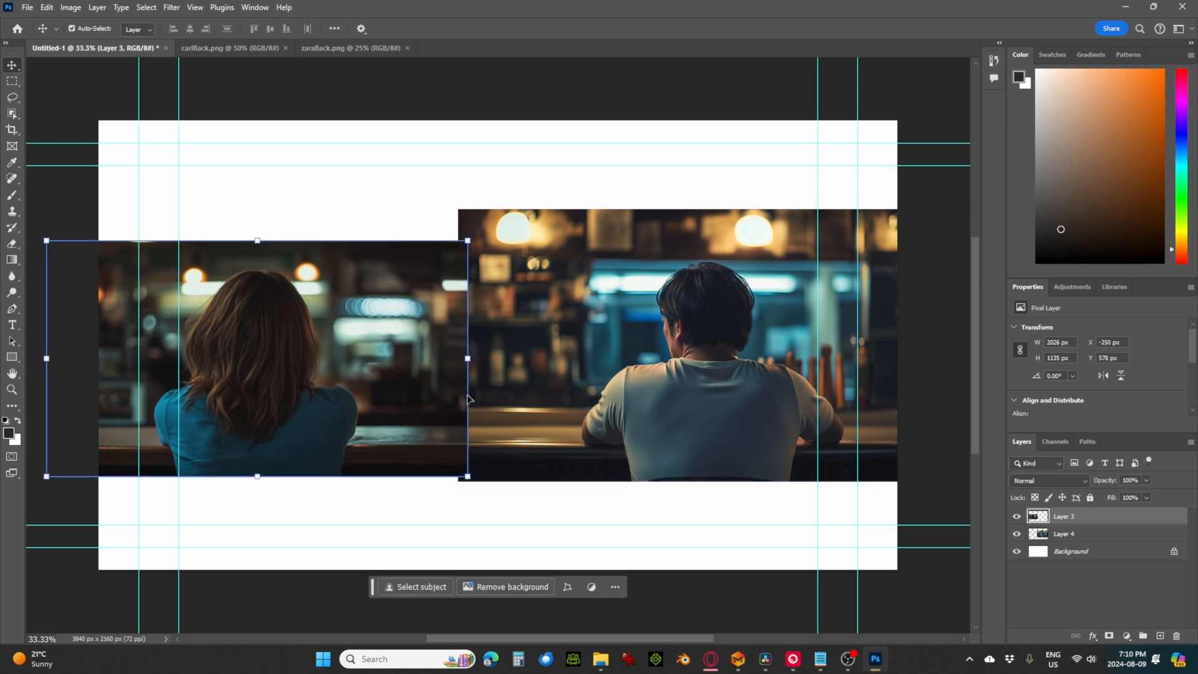
# Nudge the woman's image slightly to the right so it overlaps the man's image a little more
pyautogui.press('Right')
pyautogui.press('Right')
pyautogui.press('Right')
pyautogui.press('Right')
pyautogui.press('Right')
pyautogui.press('Right')
pyautogui.press('Right')
pyautogui.press('Right')
pyautogui.press('Right')
# Marquee-select the full-width strip above the two images and add the strip below them, slightly overlapping the image edges
pyautogui.moveTo(98, 120); pyautogui.dragTo(889, 256)
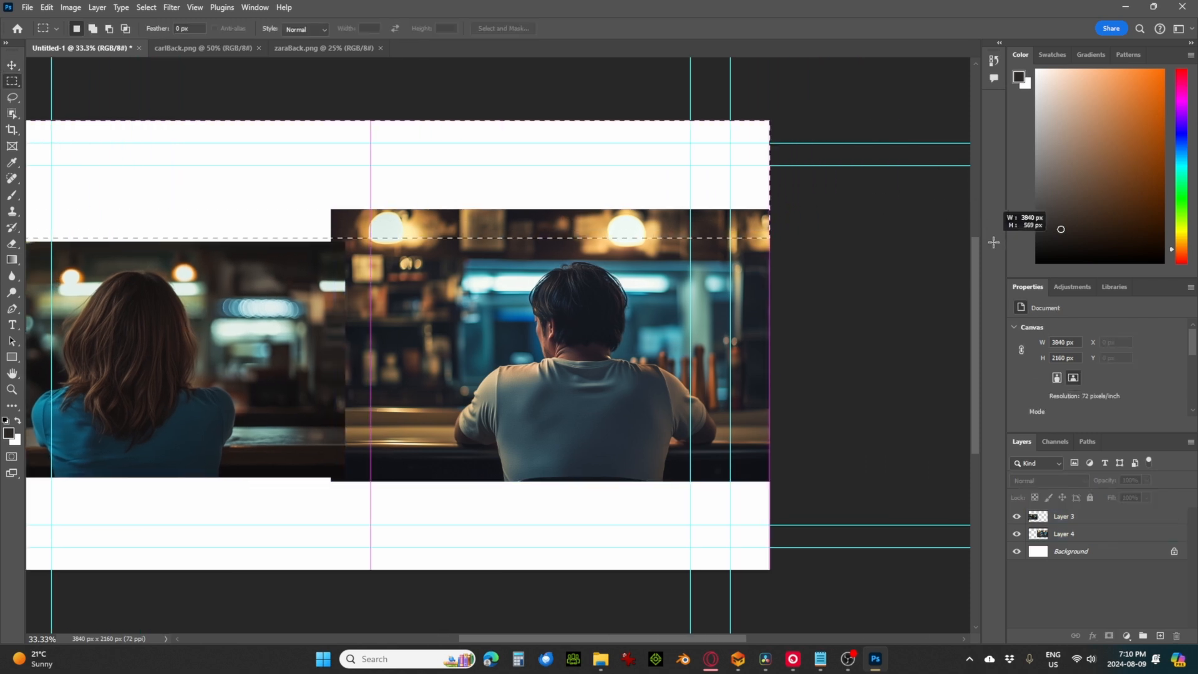
pyautogui.scroll(-2, 877, 293)
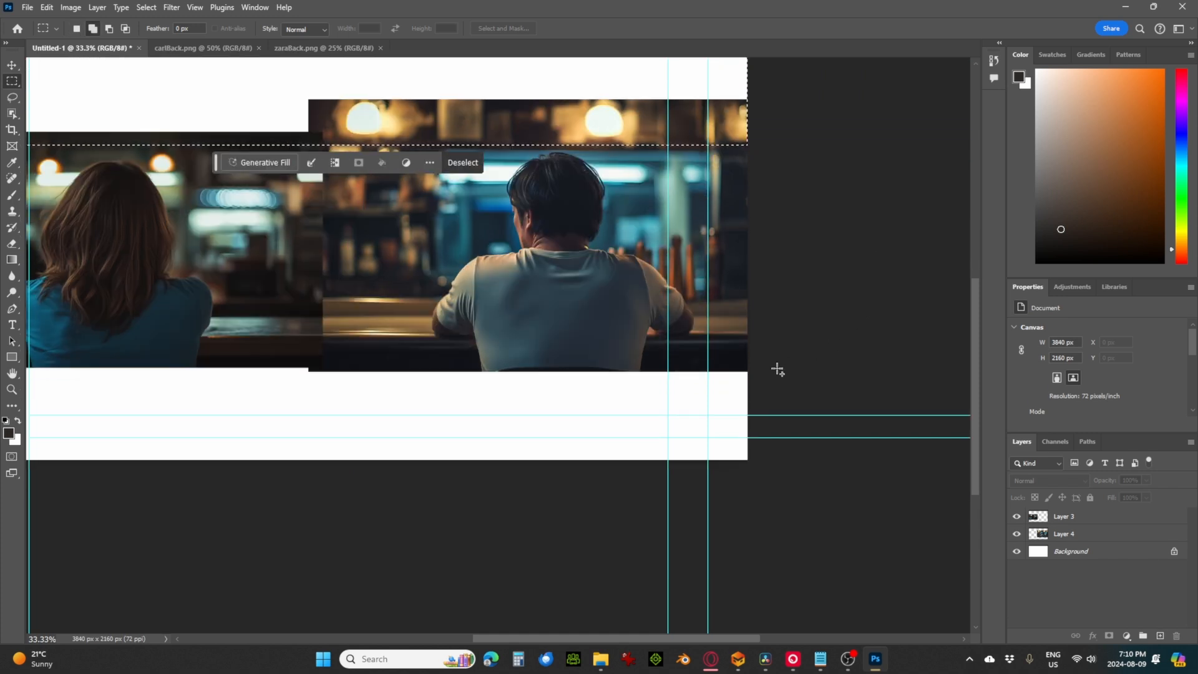
pyautogui.moveTo(778, 366); pyautogui.dragTo(808, 562)
pyautogui.moveTo(400, 643); pyautogui.dragTo(633, 643)
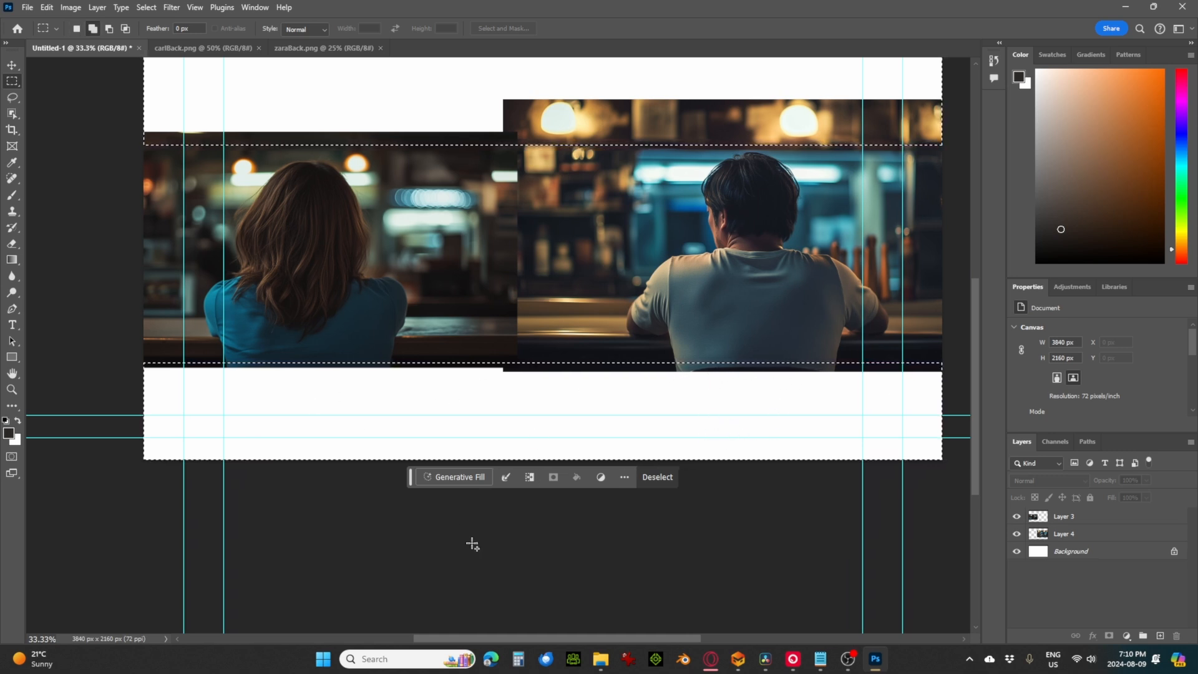
pyautogui.scroll(3, 469, 543)
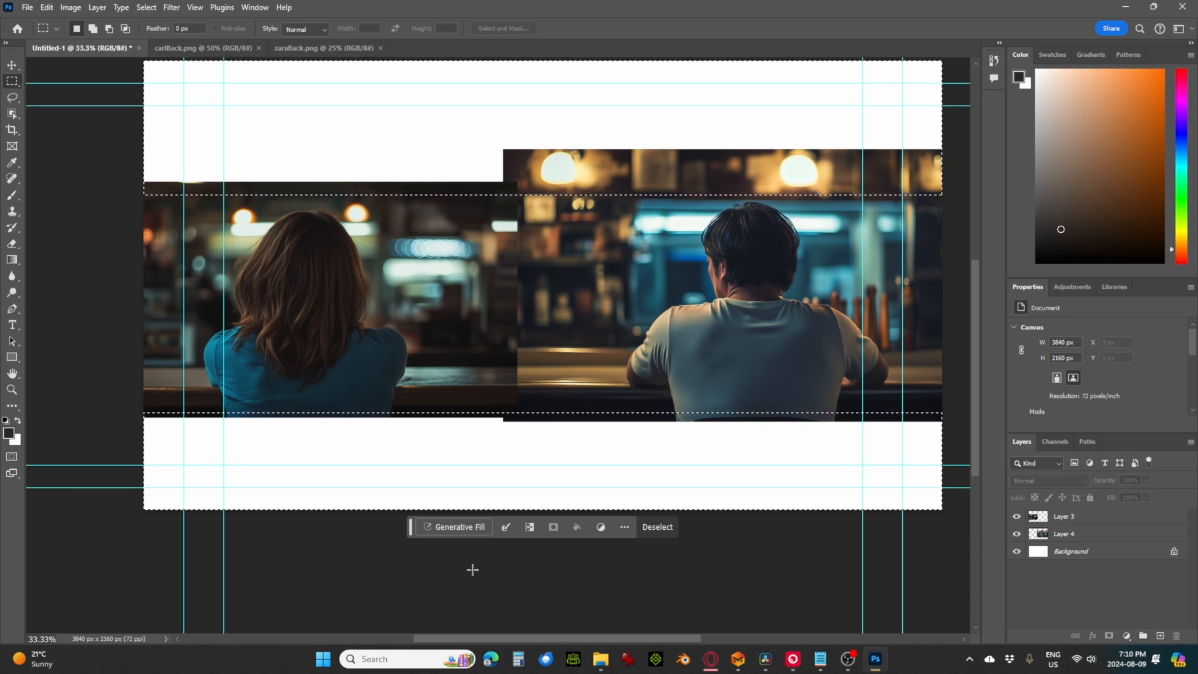
# Add the seam between the two images to the selection, widen it to about 543 px, and run Generative Fill without a prompt
pyautogui.moveTo(485, 508); pyautogui.dragTo(557, 177)
pyautogui.scroll(-10, 562, 325)
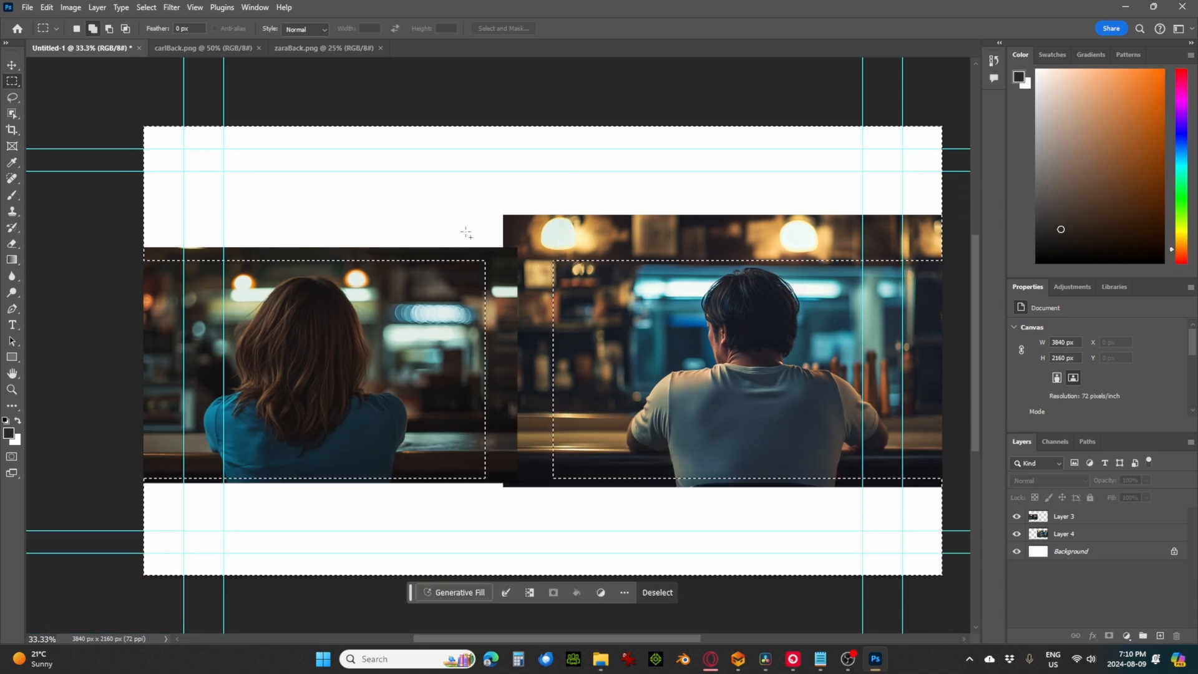
pyautogui.moveTo(462, 226); pyautogui.dragTo(510, 370)
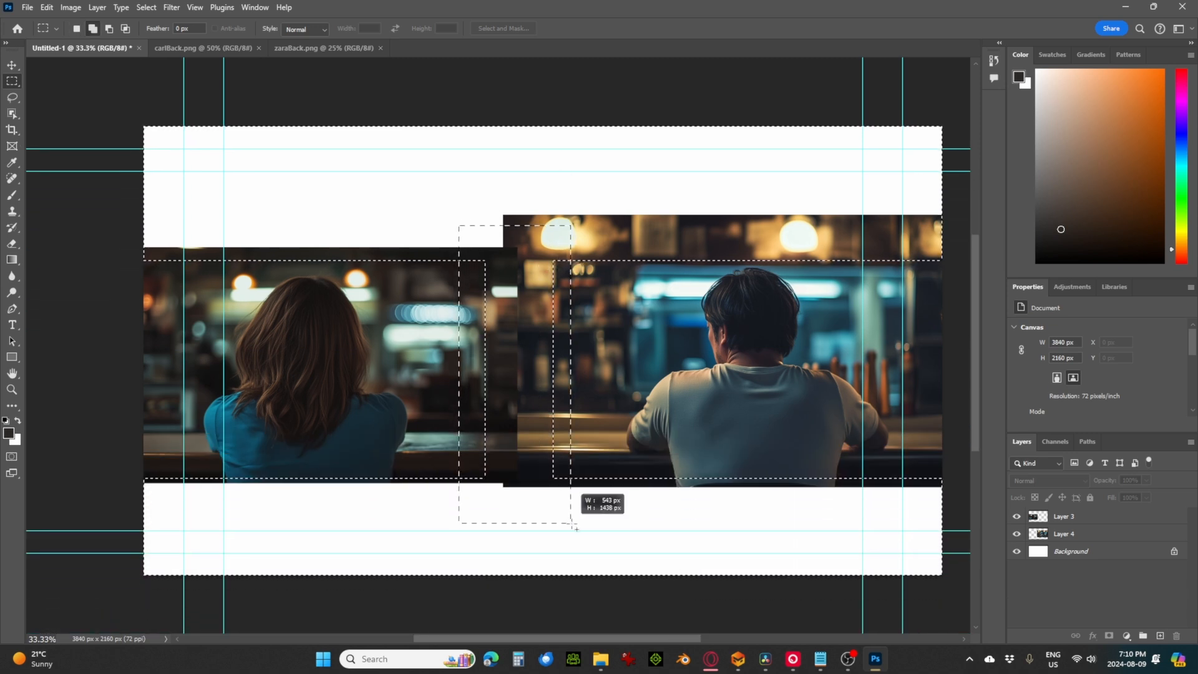
pyautogui.moveTo(580, 527); pyautogui.dragTo(578, 524)
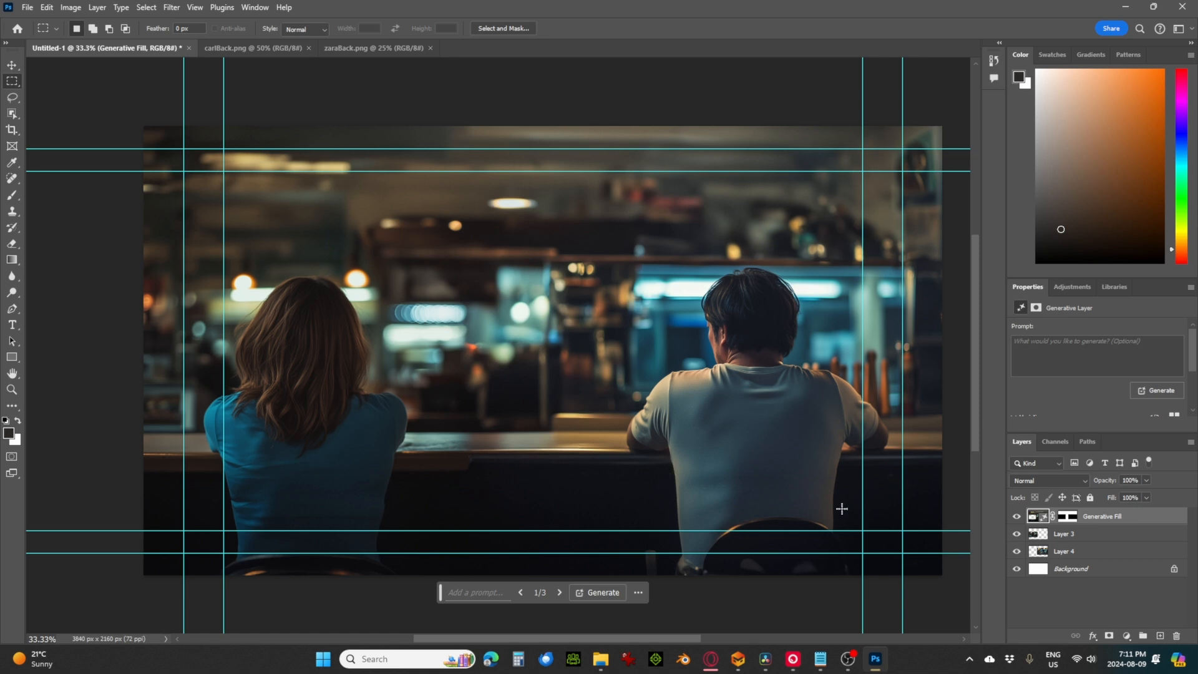
# Compare the three Generative Fill variations and switch back to the second one
pyautogui.scroll(-2, 1070, 413)
pyautogui.click(1056, 442)
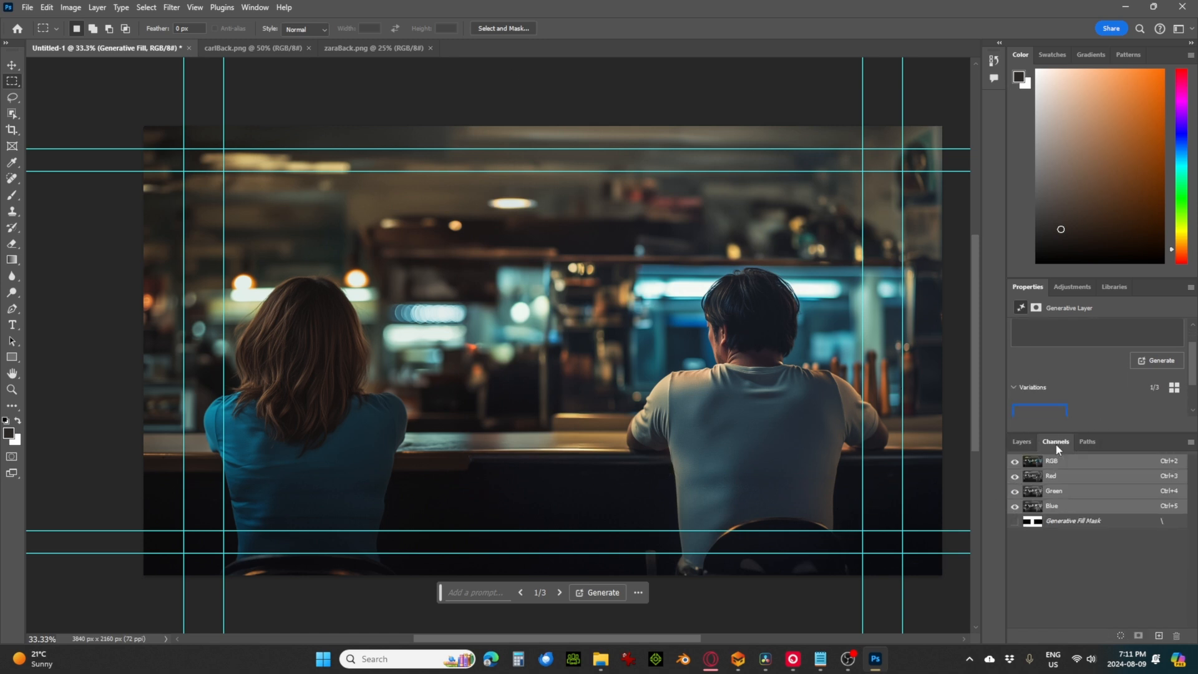
pyautogui.scroll(-1, 1064, 417)
pyautogui.click(1089, 394)
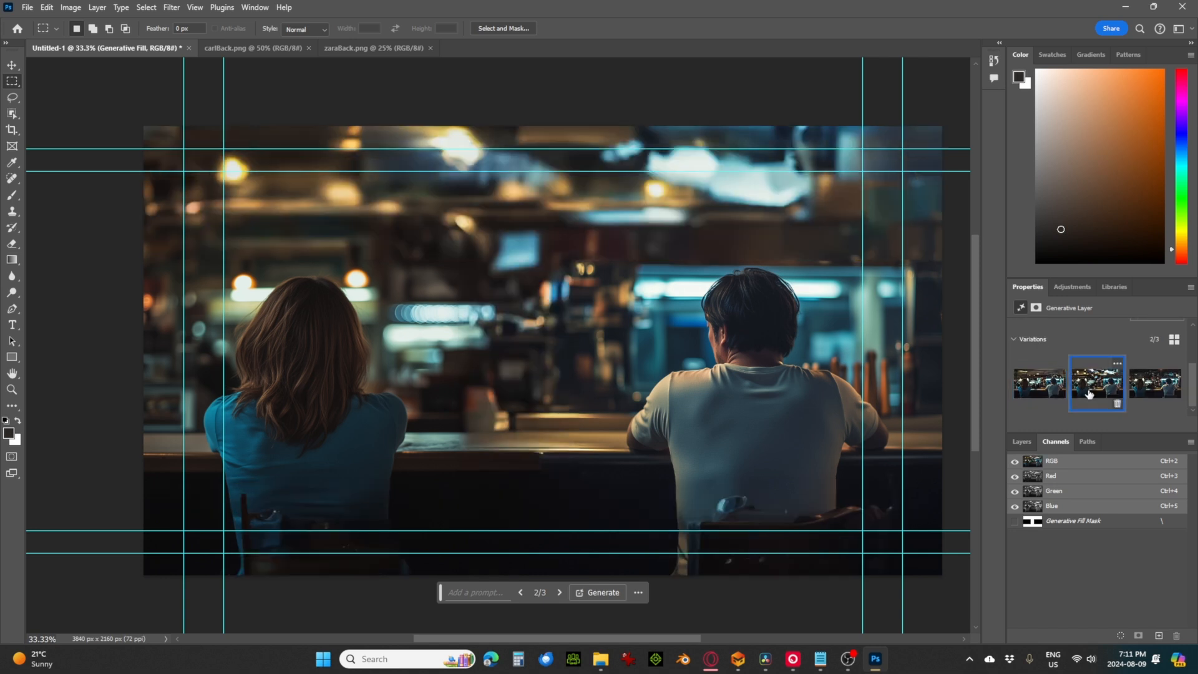
pyautogui.click(1148, 387)
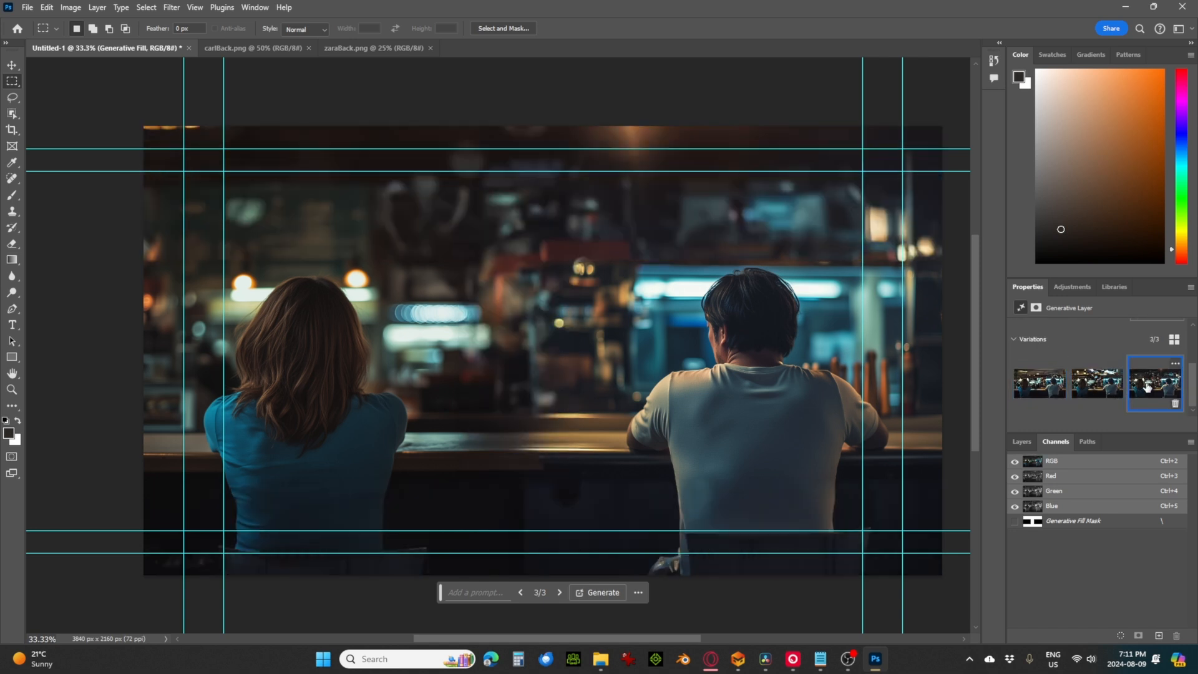
pyautogui.click(1115, 391)
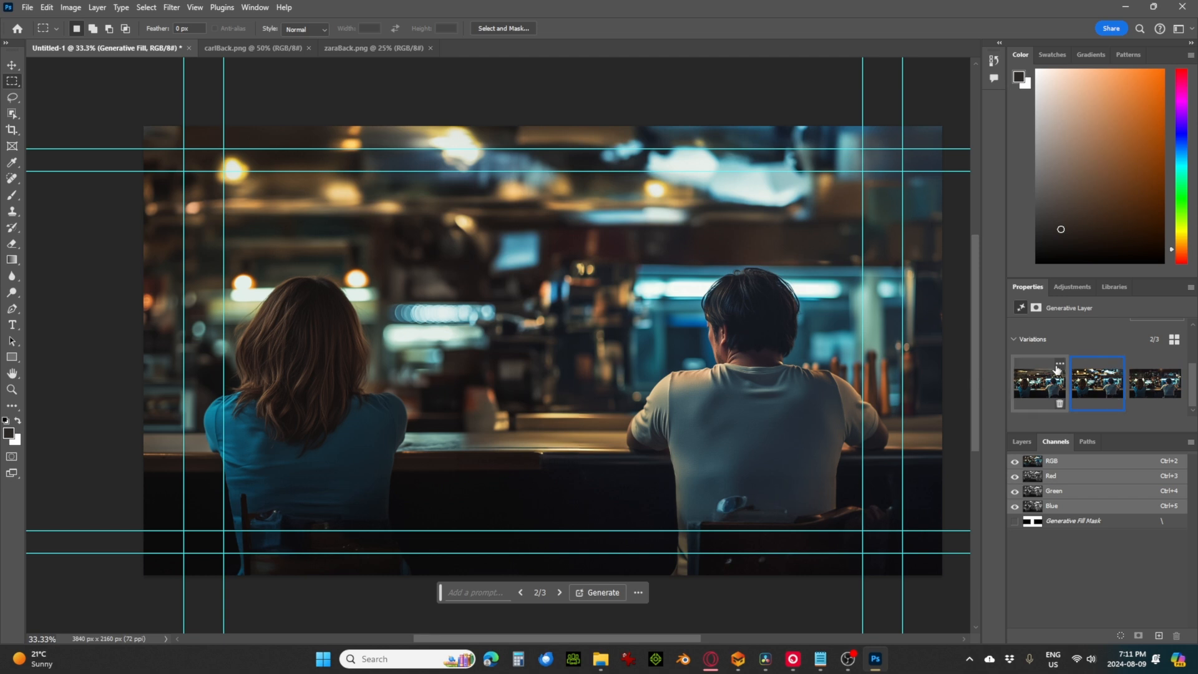
# Generate another set of fill variations without a prompt, preview the first three and return to the first one
pyautogui.click(580, 594)
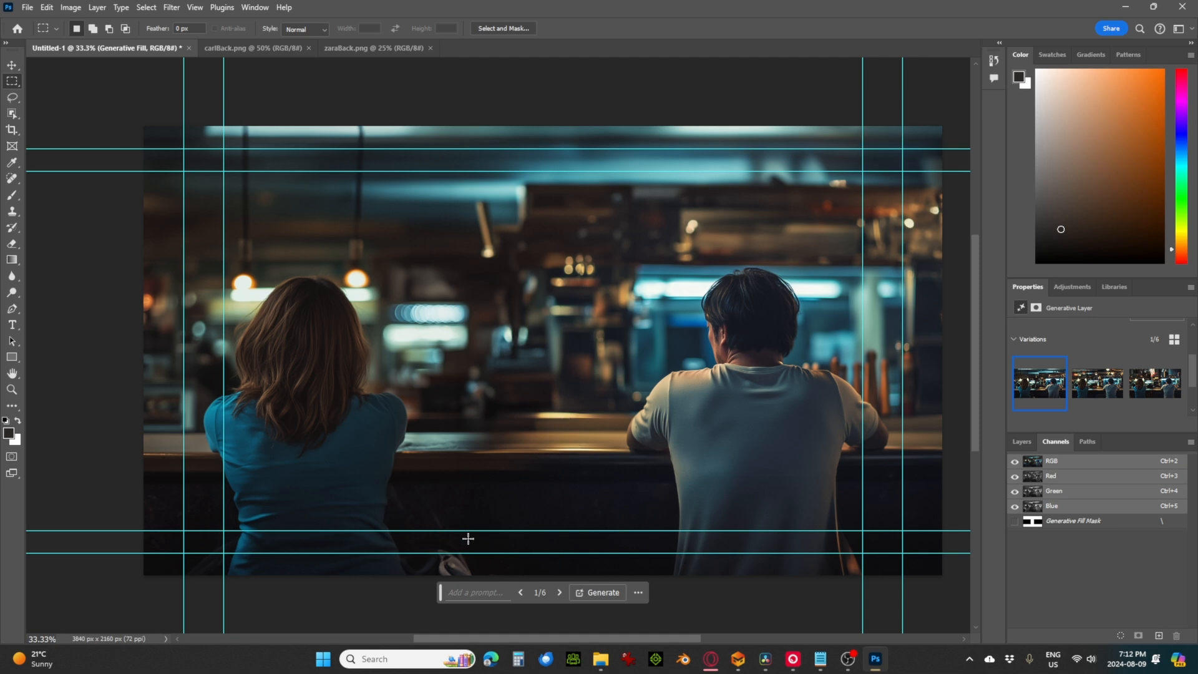
pyautogui.click(1095, 392)
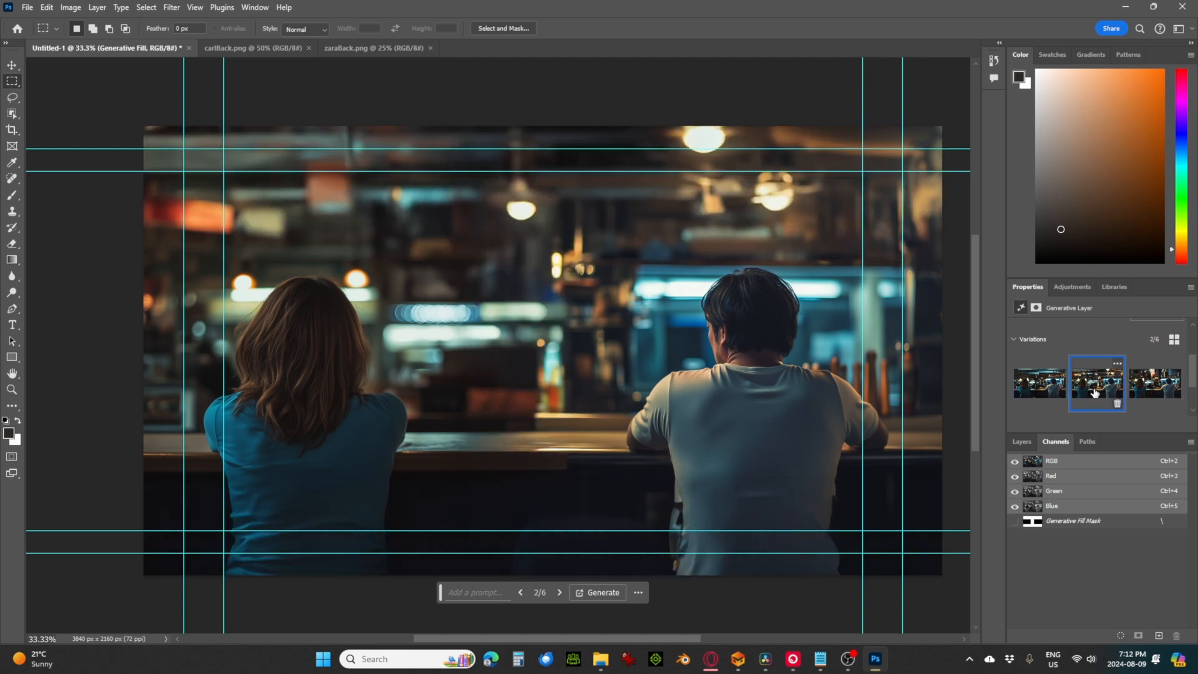
pyautogui.click(1149, 395)
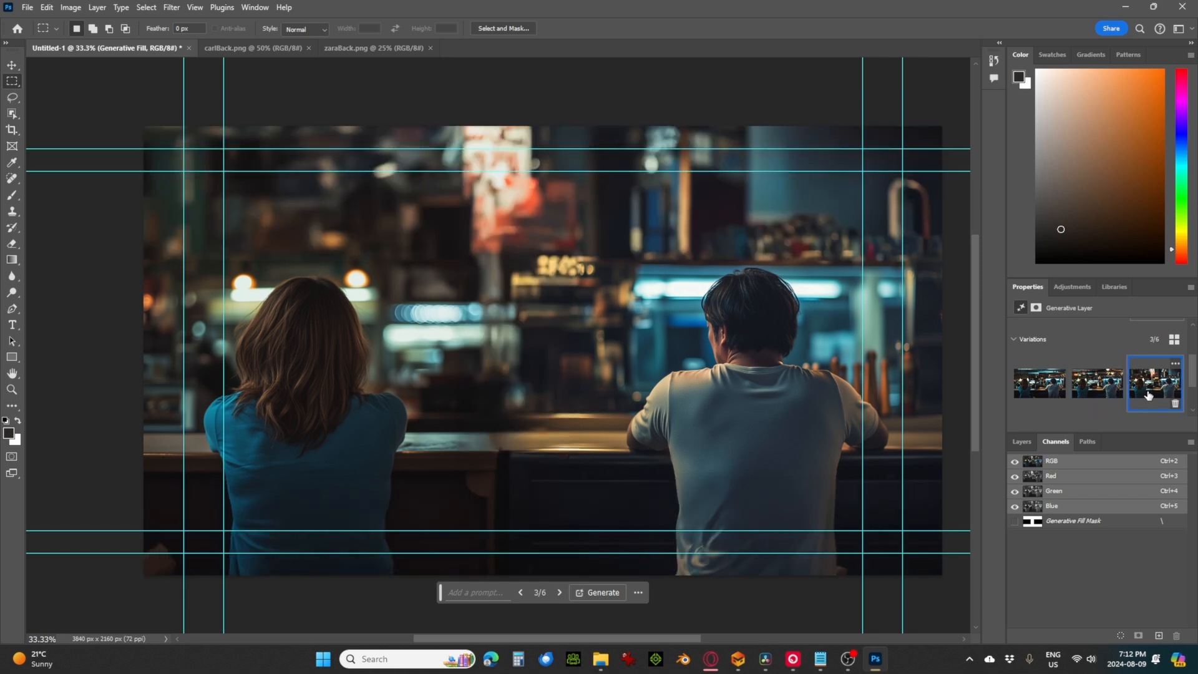
pyautogui.click(1049, 389)
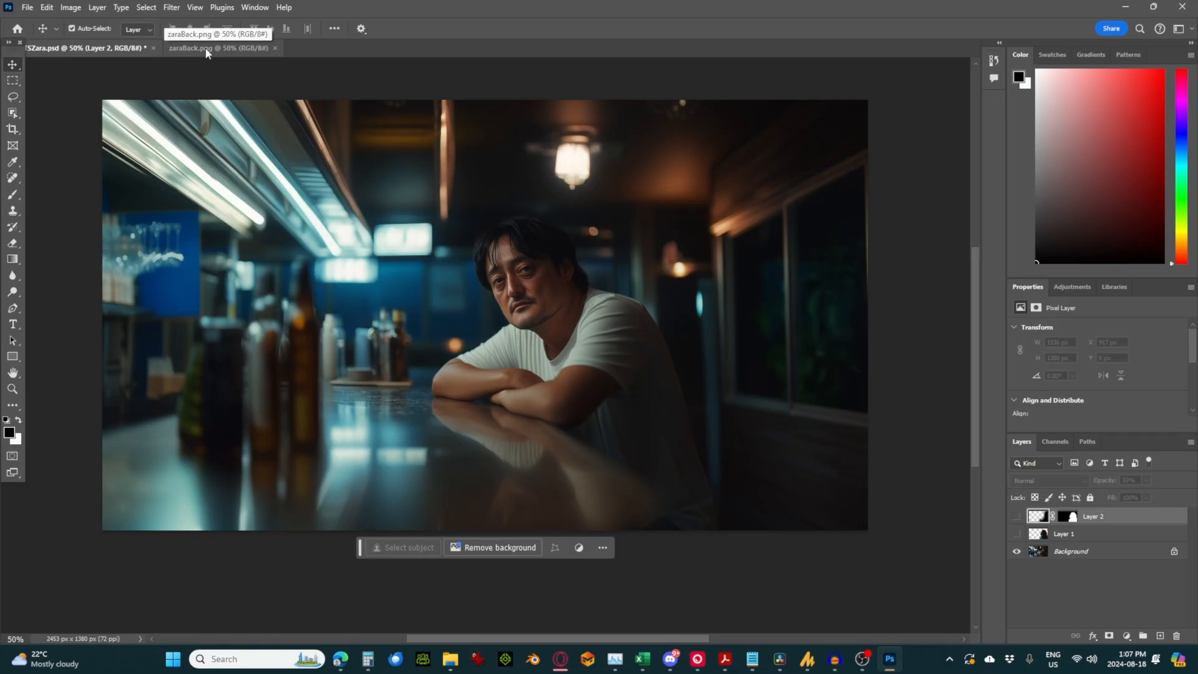
# In zaraBack.png, select the woman's hair and body with the Object Selection tool
pyautogui.click(206, 50)
pyautogui.click(15, 115)
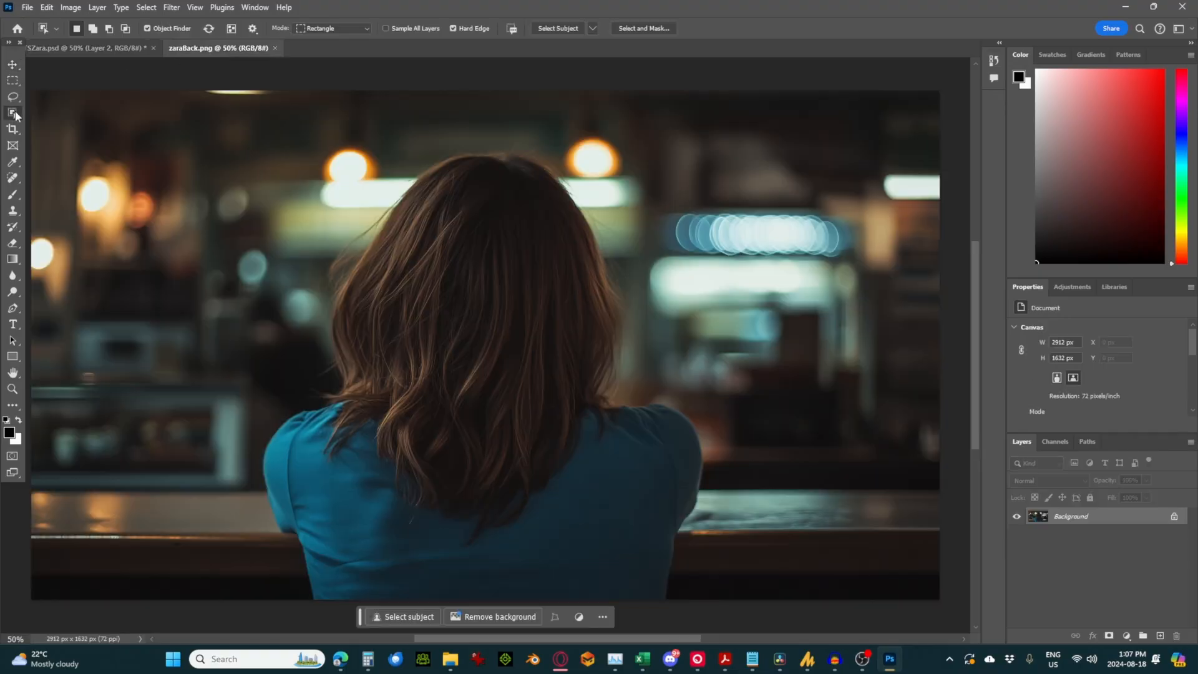
pyautogui.click(526, 314)
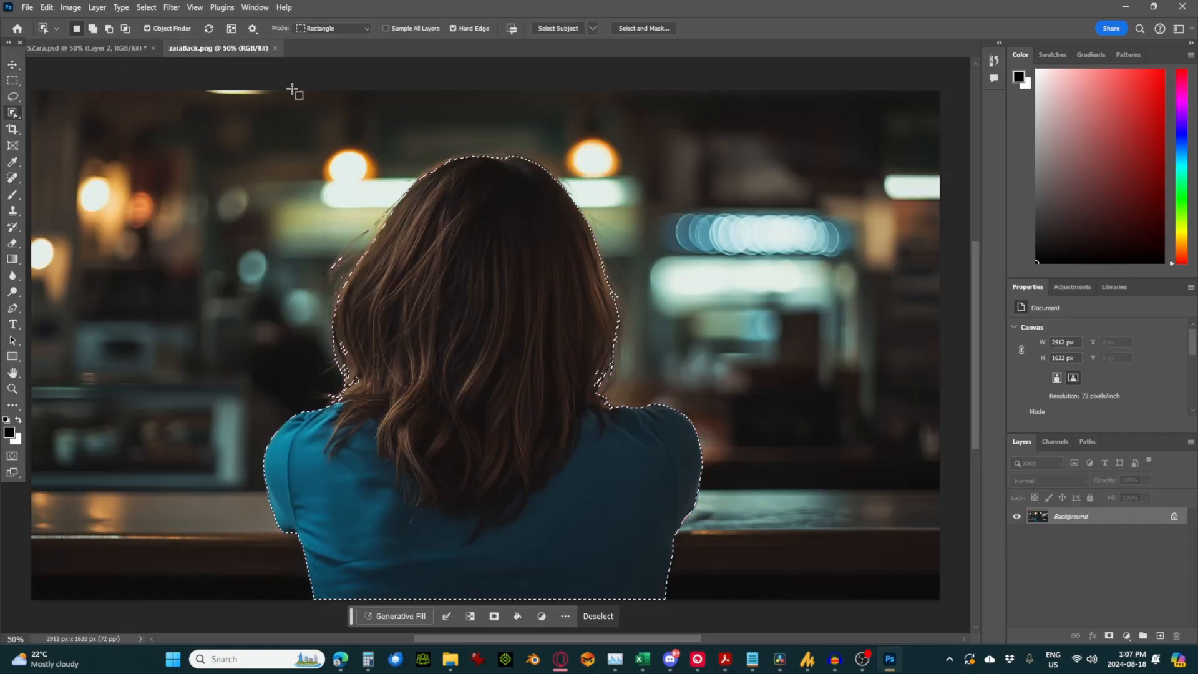
# Return to the PSD with the man at the counter and show Layer 1 and Layer 2 over the background
pyautogui.click(100, 48)
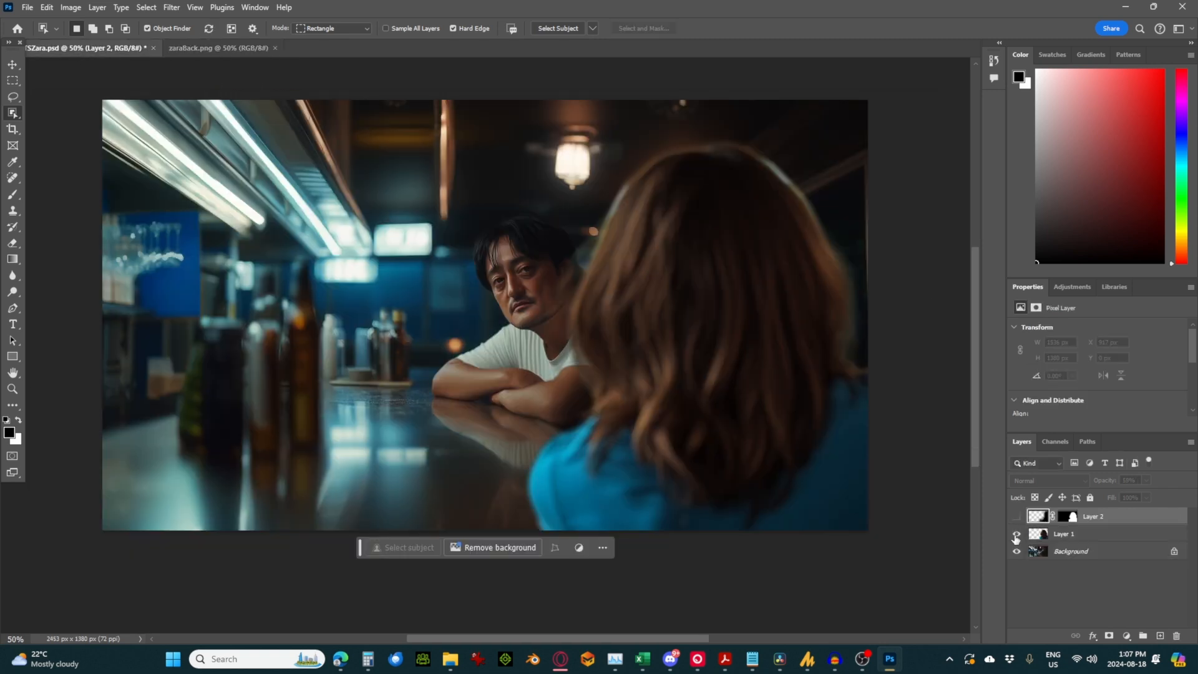
pyautogui.click(1015, 518)
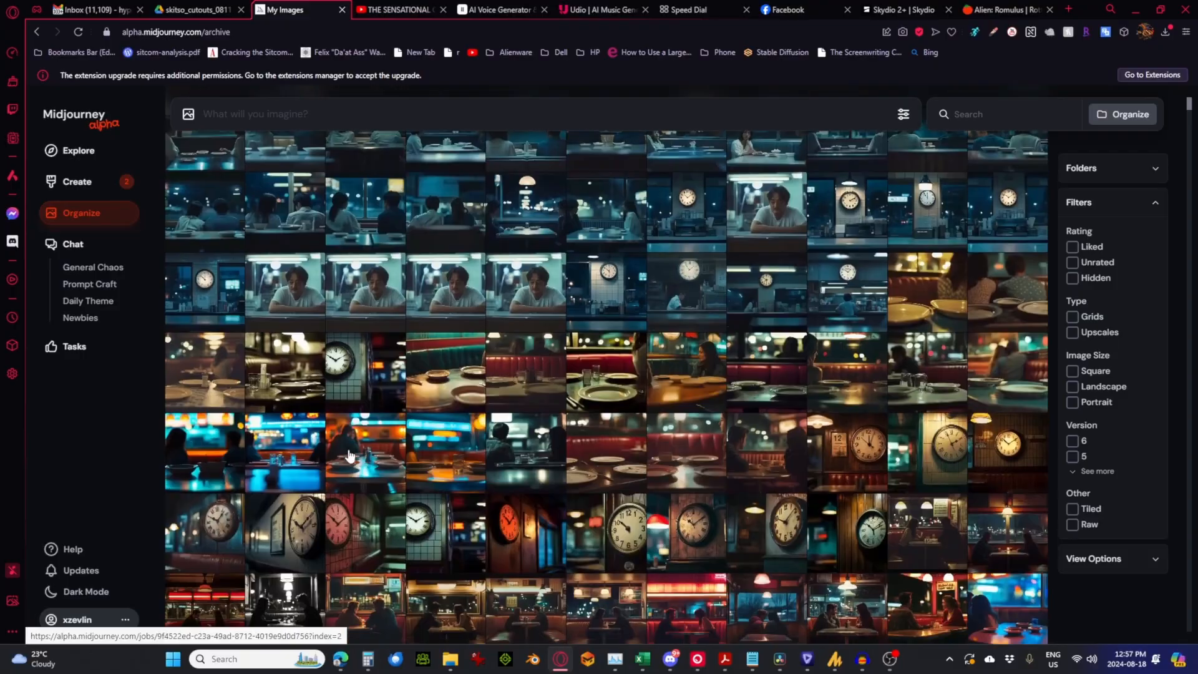
# Switch to the Midjourney archive in the browser and look through the previously generated images
pyautogui.scroll(-5, 353, 496)
pyautogui.scroll(-10, 354, 495)
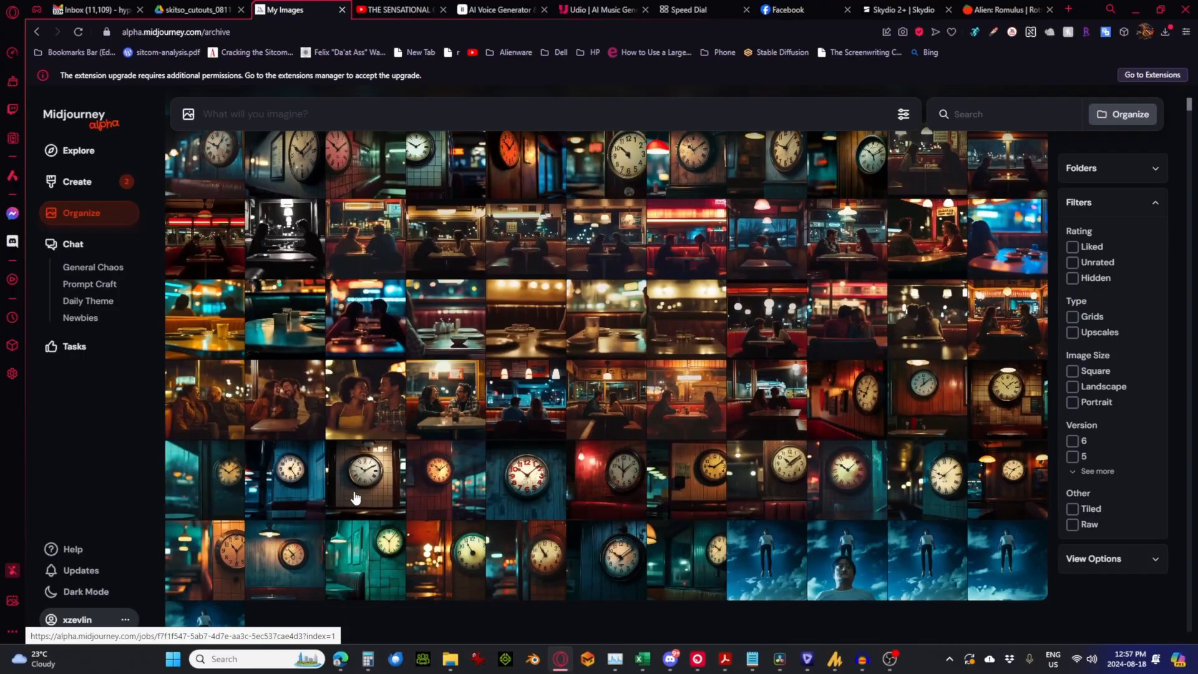
pyautogui.scroll(-8, 355, 498)
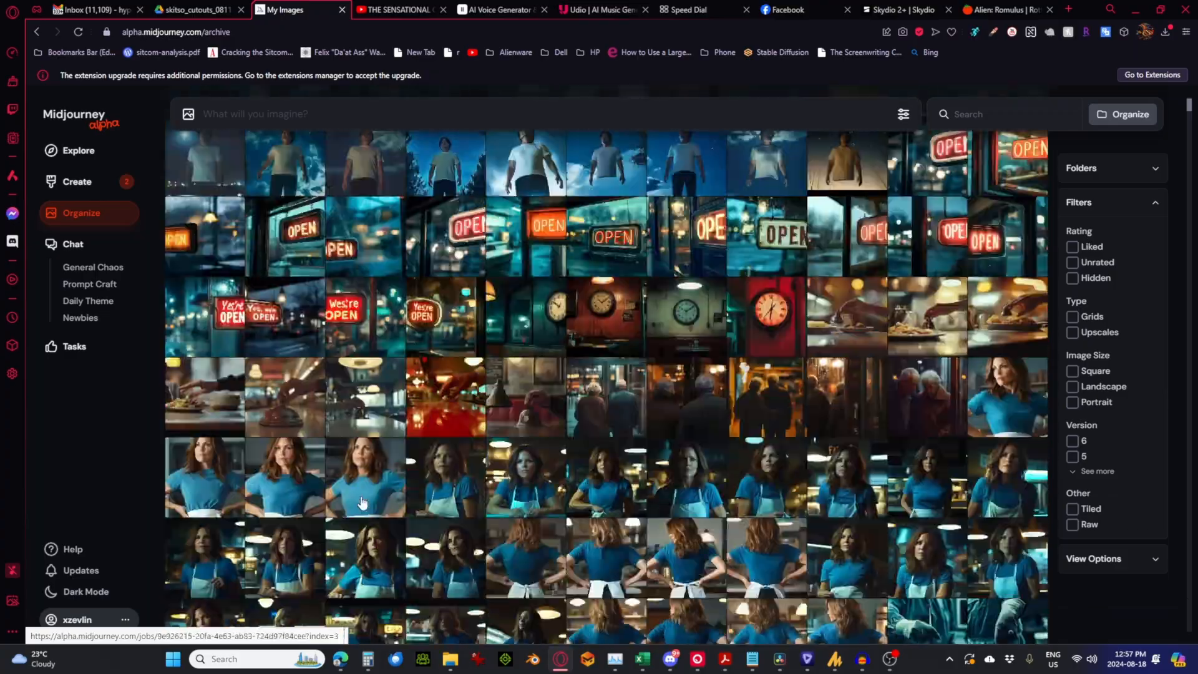